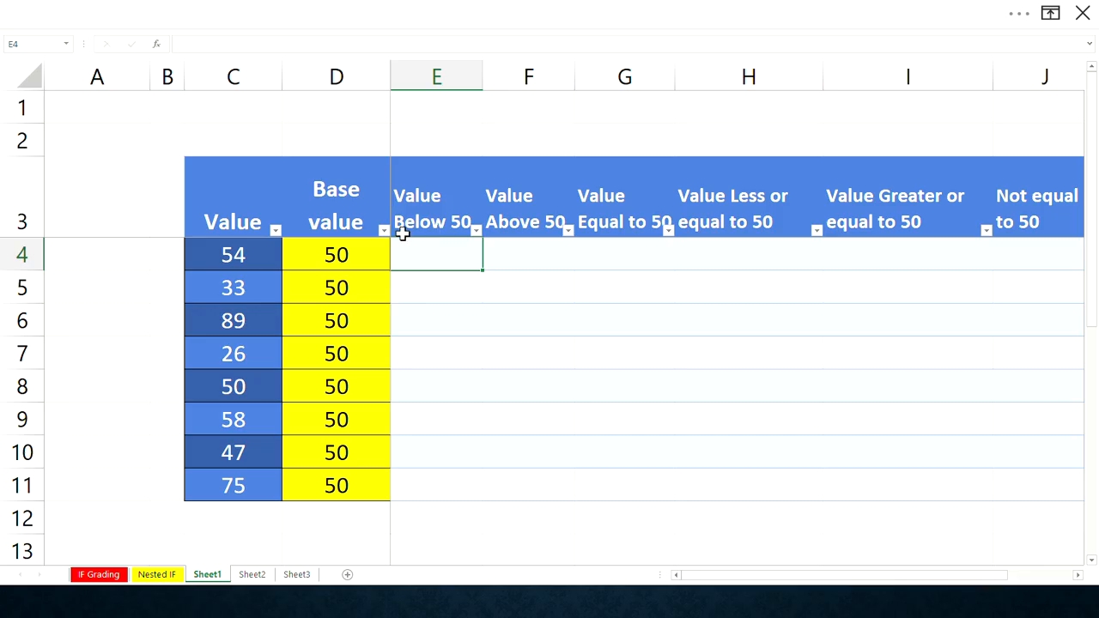
- In cell E4, enter a formula testing whether the value in C4 is less than the base value: =C4<D4
click(254, 266)
click(308, 259)
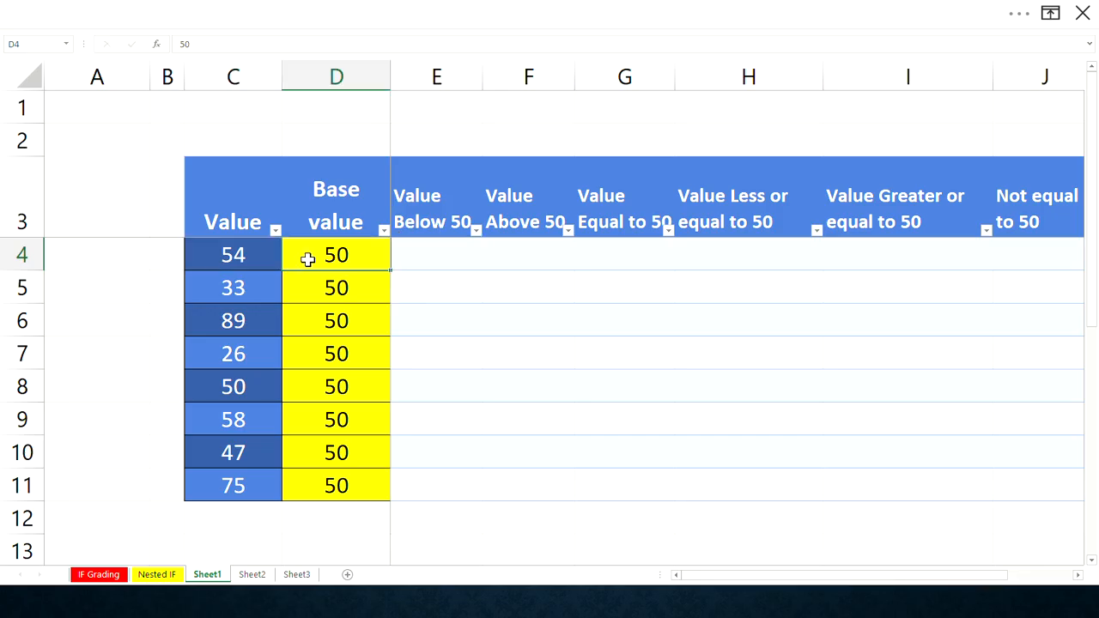
click(244, 261)
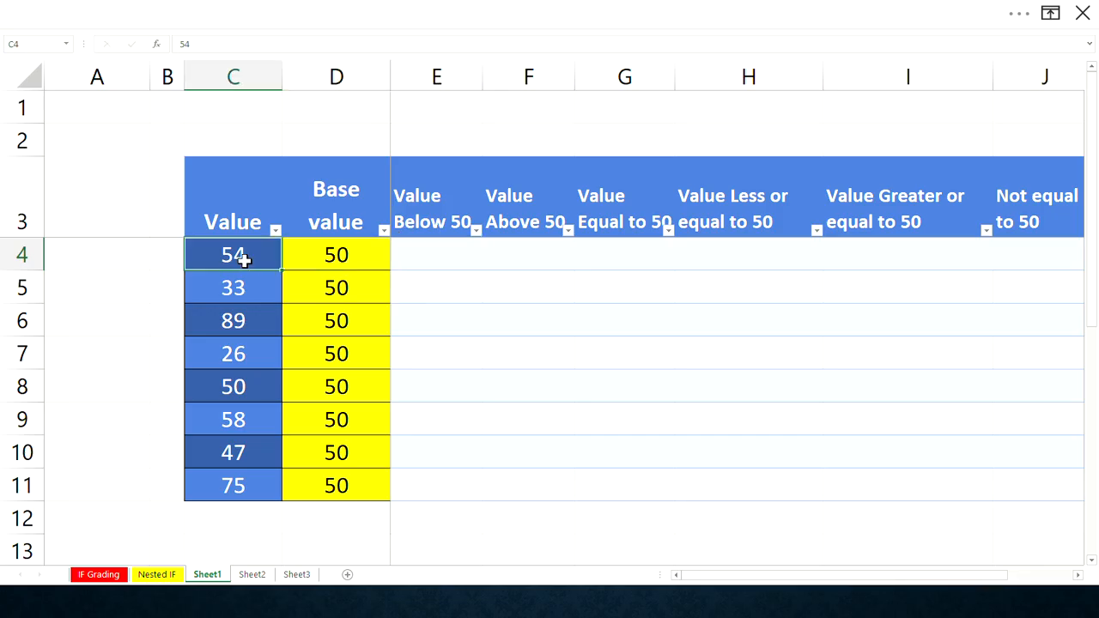
click(319, 254)
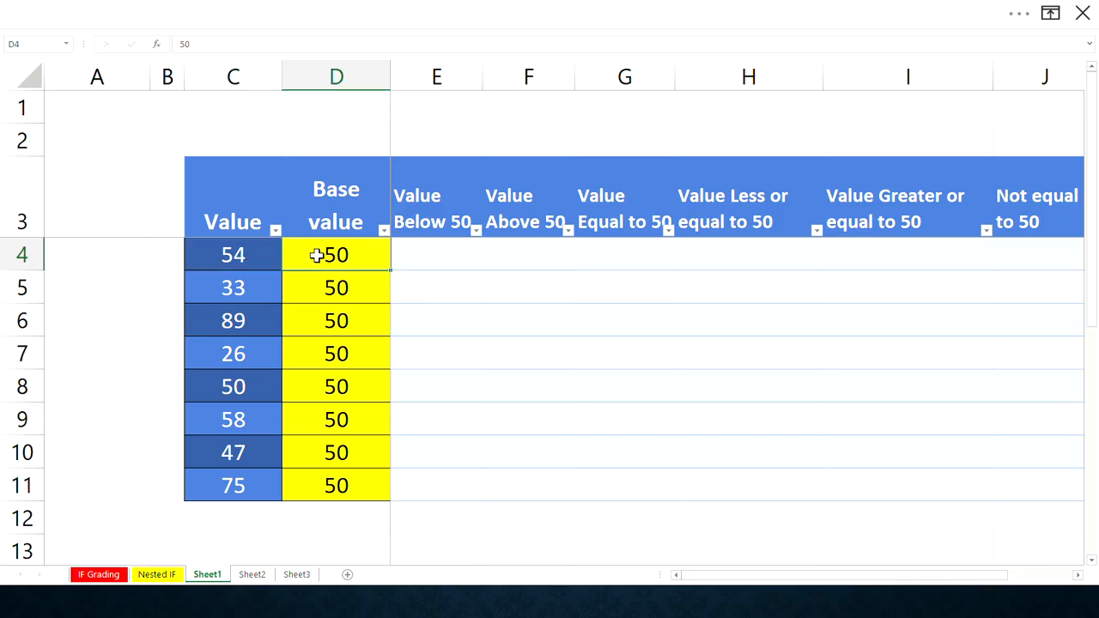
click(431, 254)
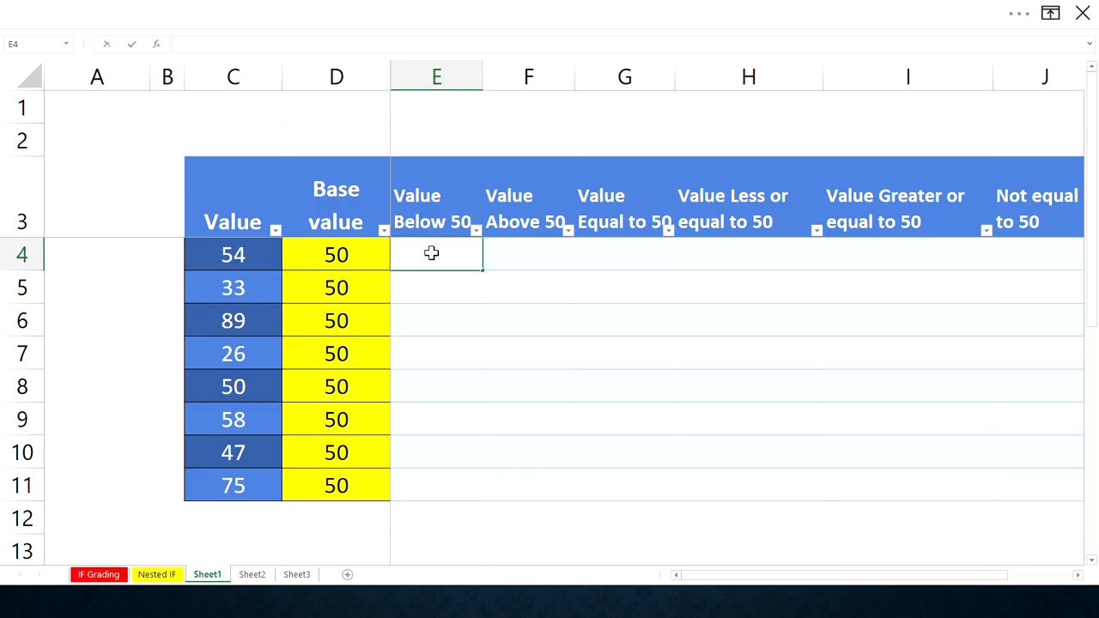
text(=c4)
key(BackSpace)
key(BackSpace)
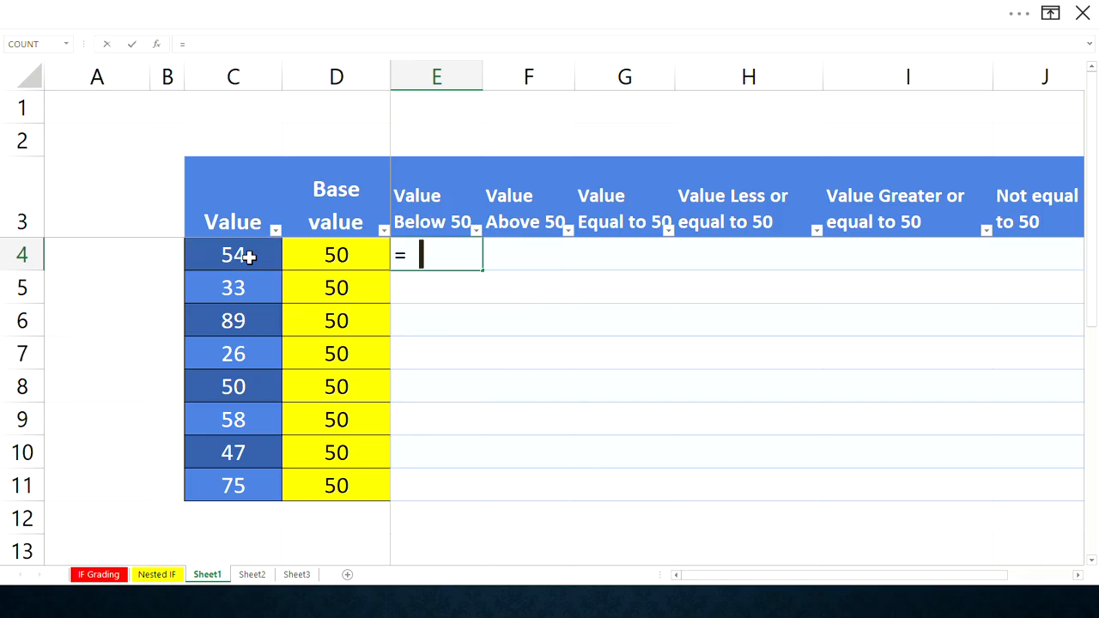
click(248, 256)
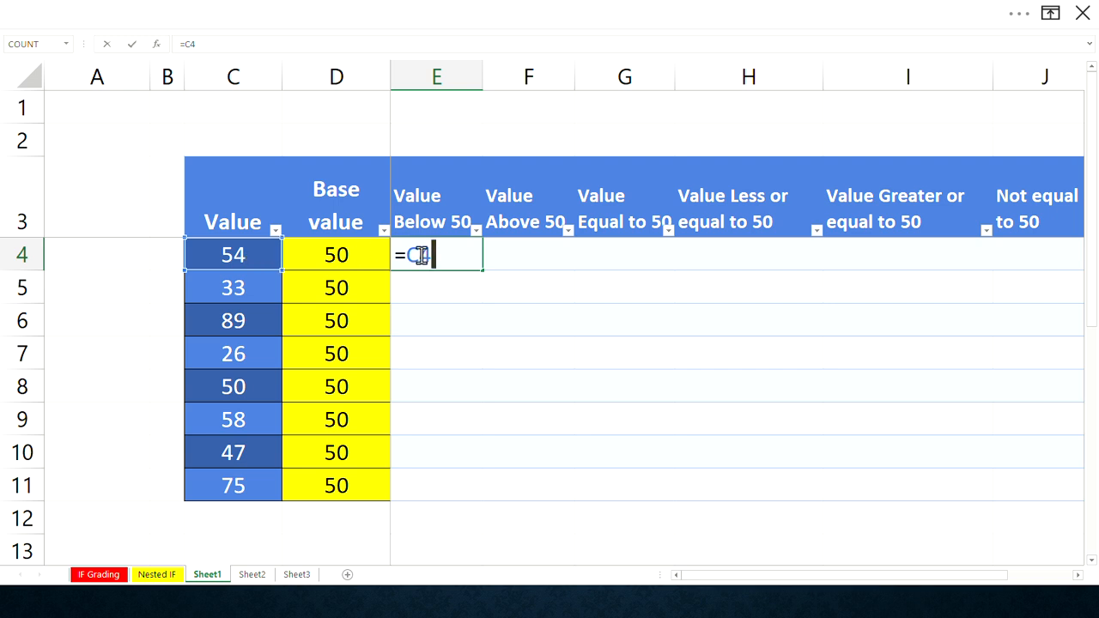
text(>)
key(BackSpace)
text(<)
text(D)
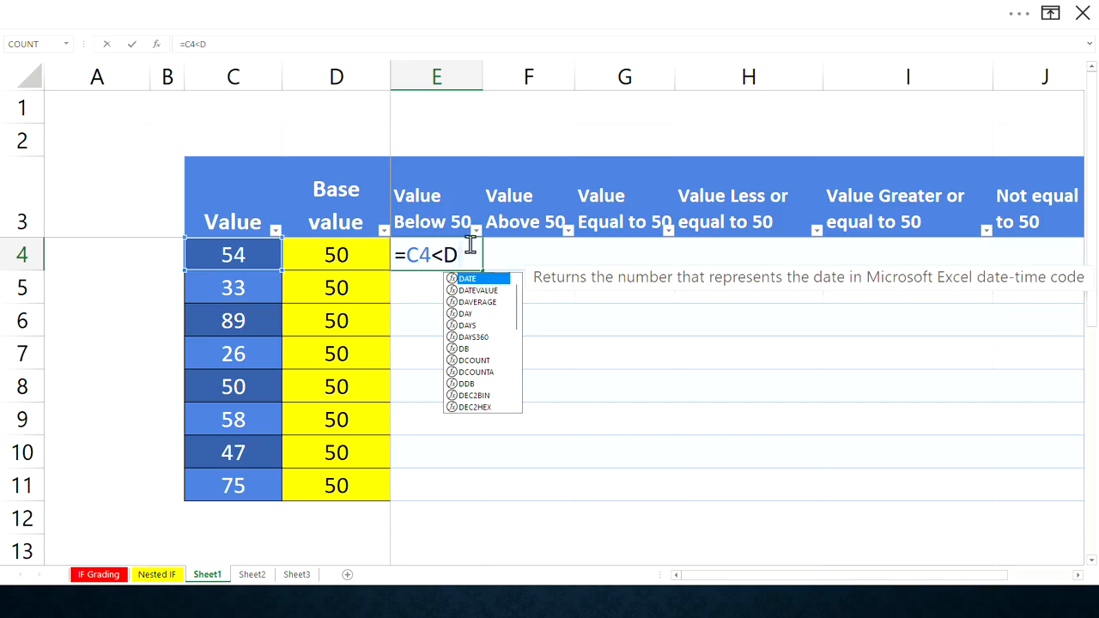
text(4)
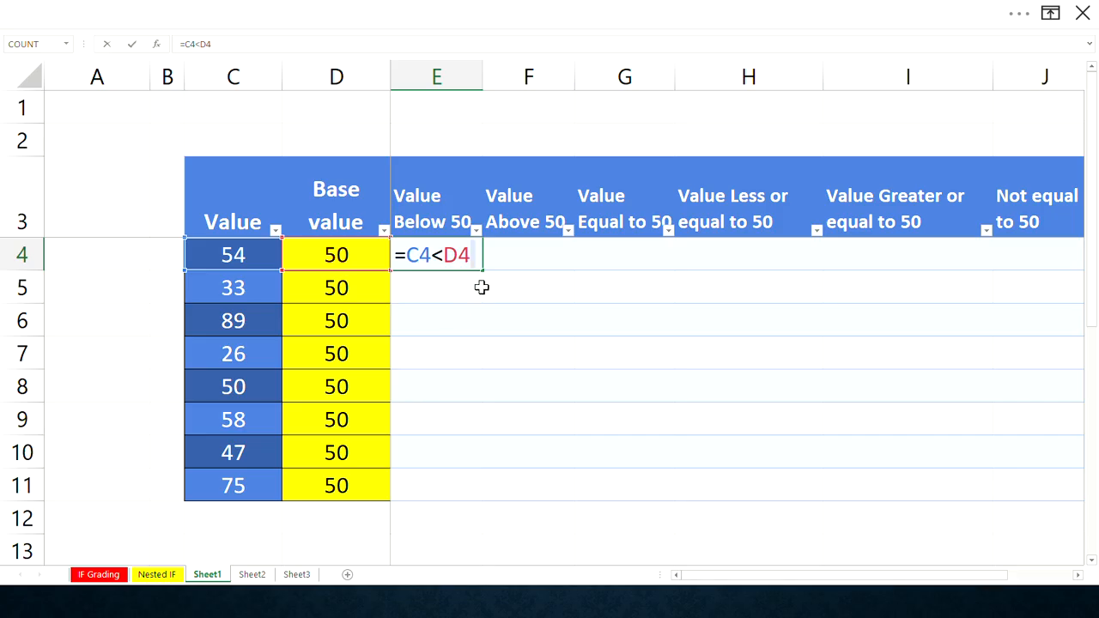
key(Return)
- Fill the E4 formula down the Value Below 50 column to row 11
click(434, 253)
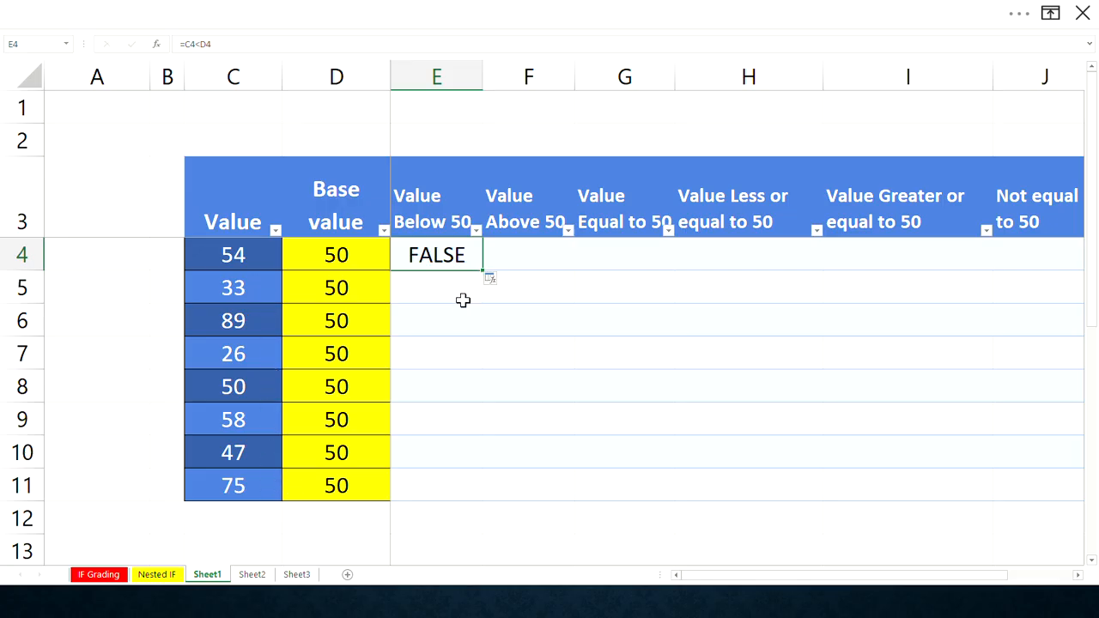
double_click(484, 271)
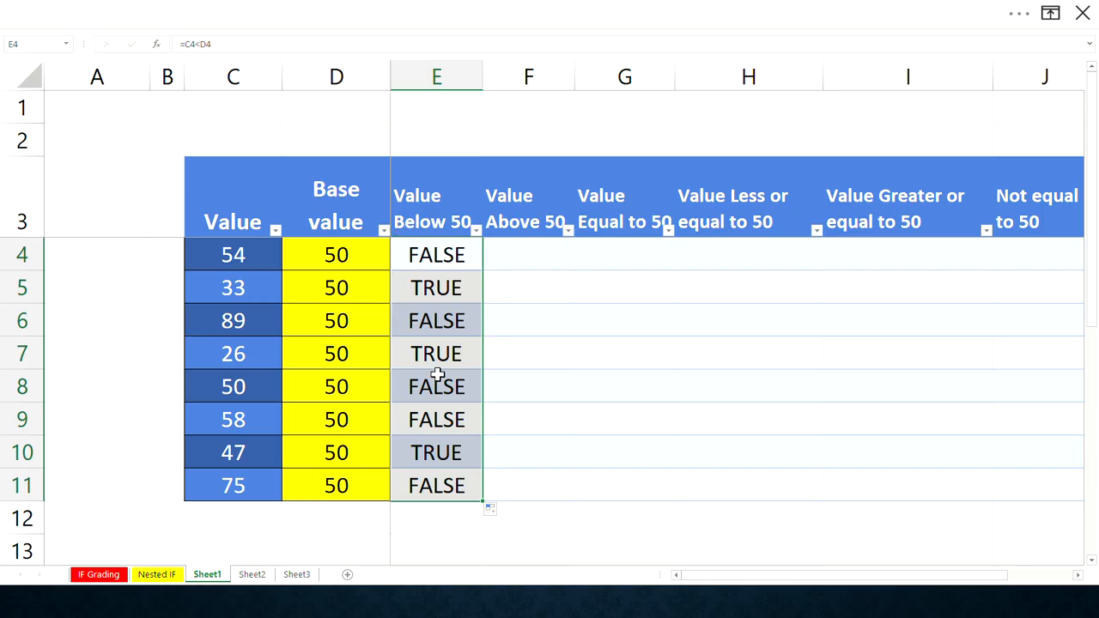
- Inspect the filled formulas and results in the Value Below 50 column, row by row
click(455, 355)
click(442, 397)
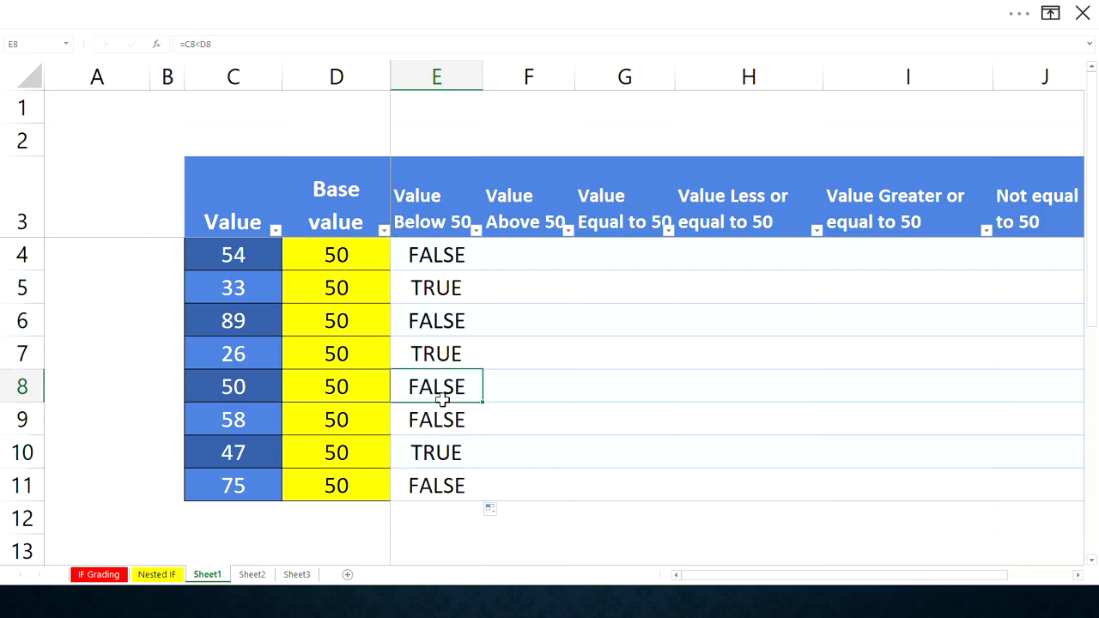
click(442, 429)
click(445, 479)
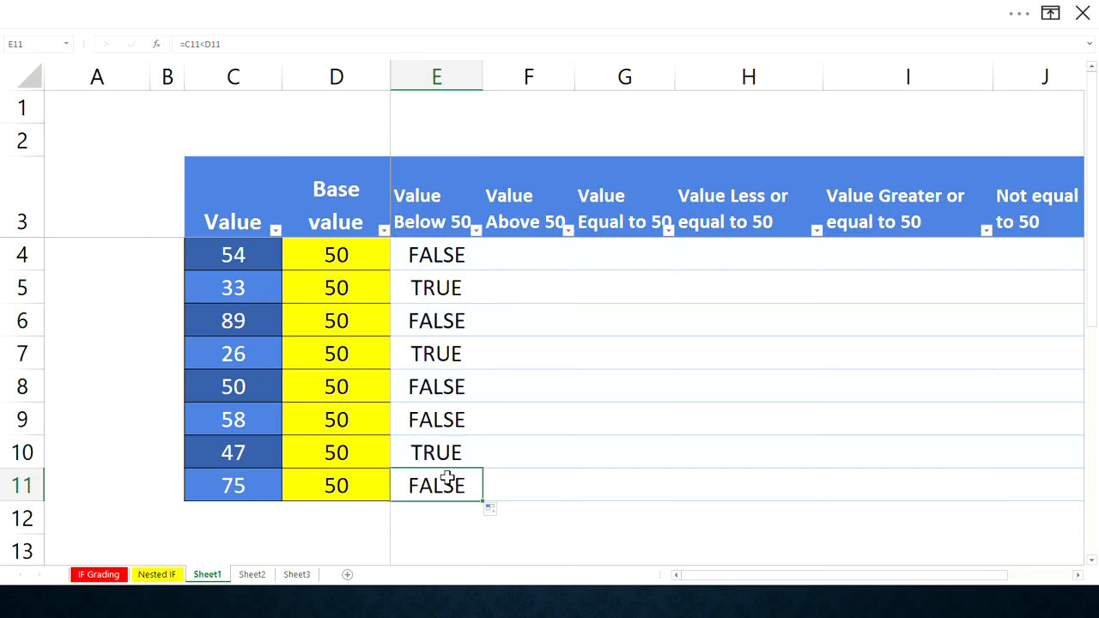
click(429, 425)
click(242, 262)
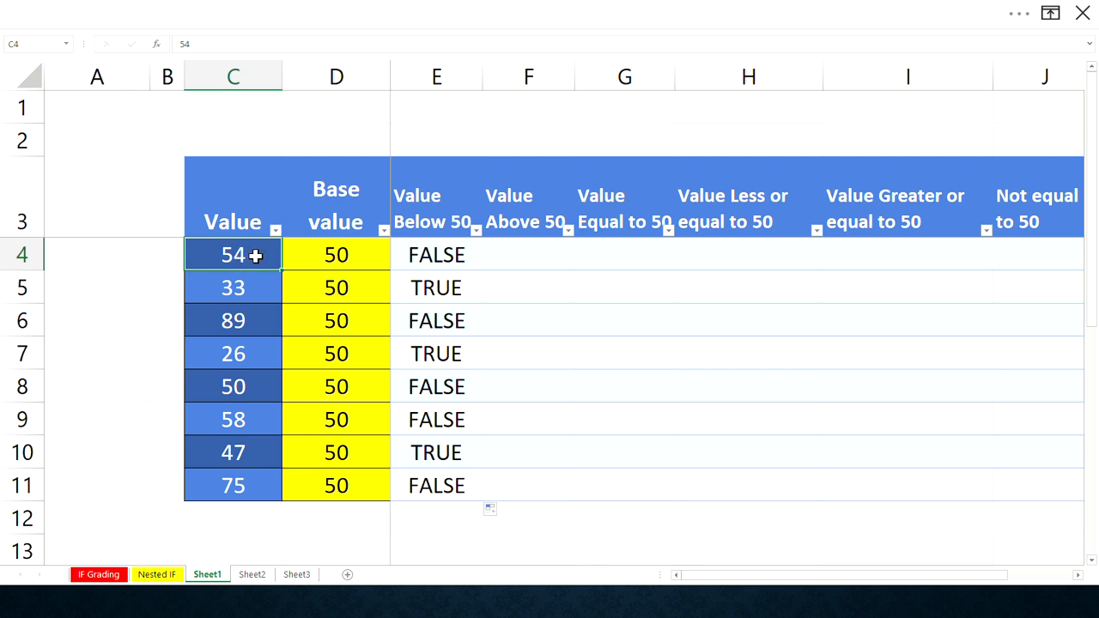
click(324, 247)
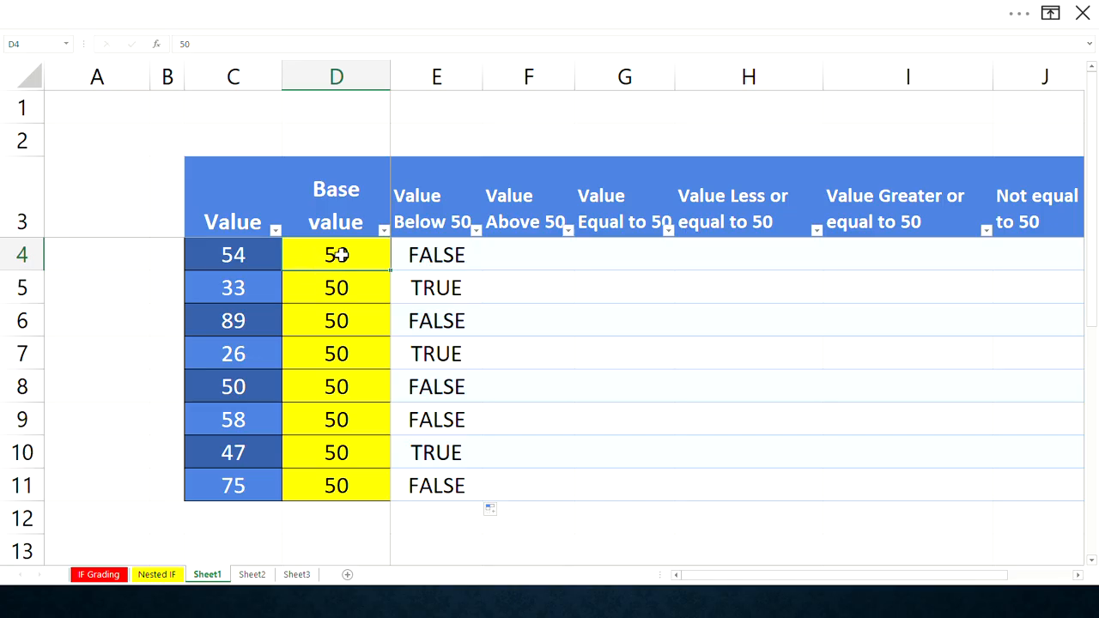
click(420, 255)
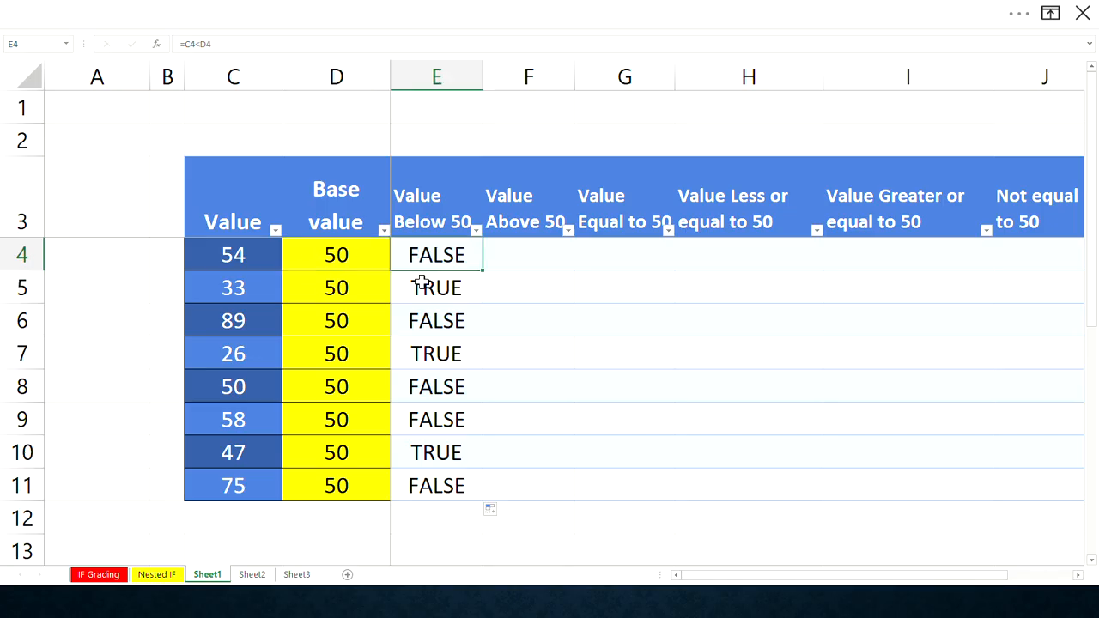
click(421, 283)
click(421, 315)
click(421, 353)
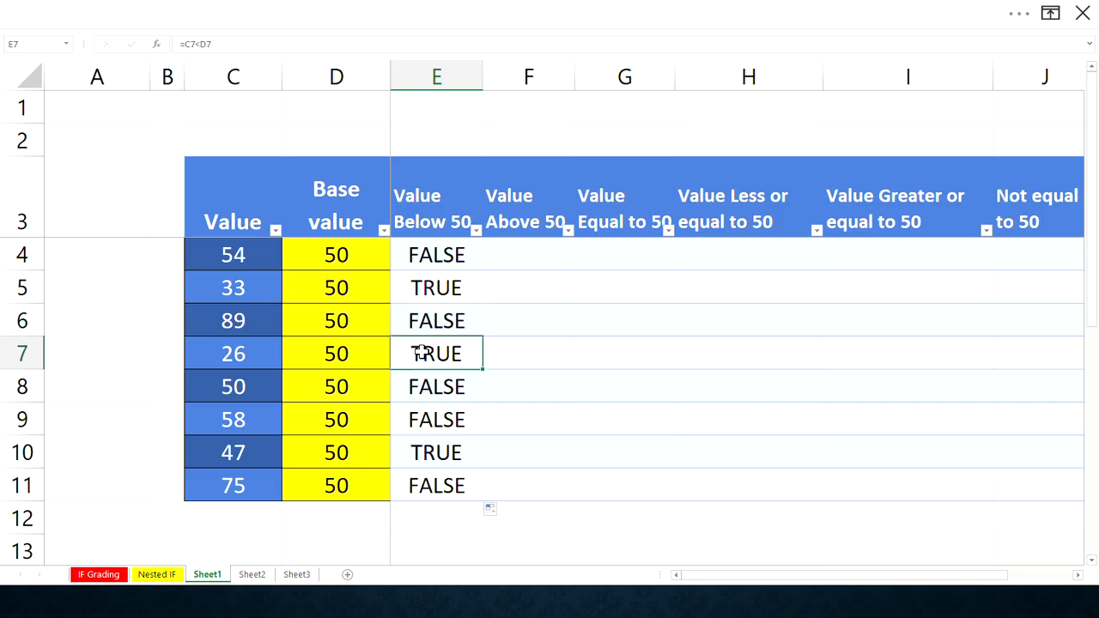
click(434, 391)
click(438, 424)
click(440, 460)
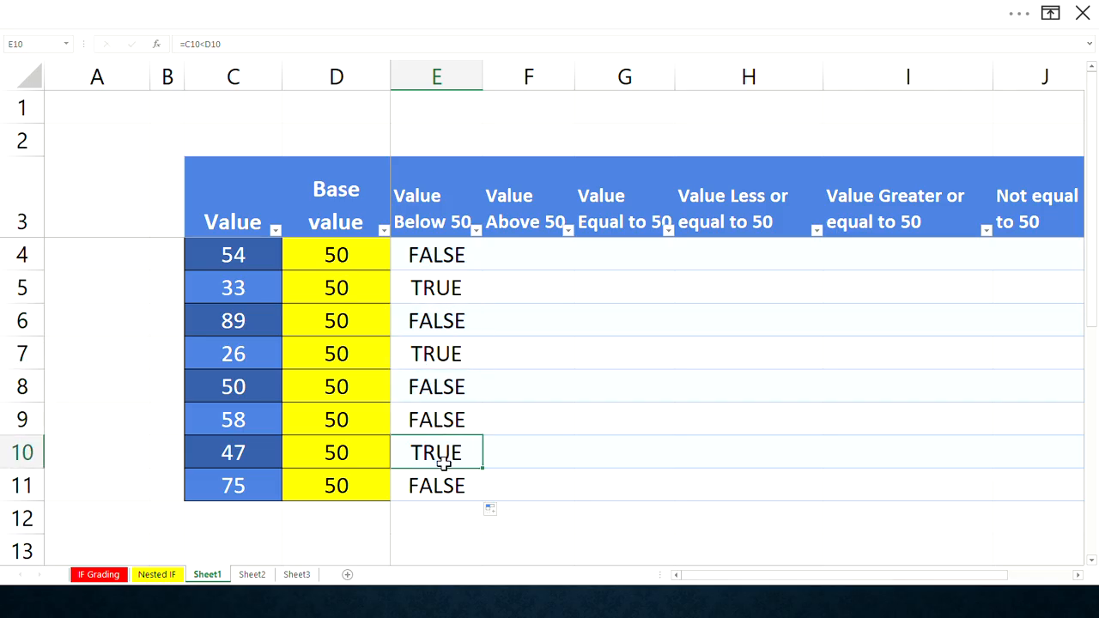
click(448, 479)
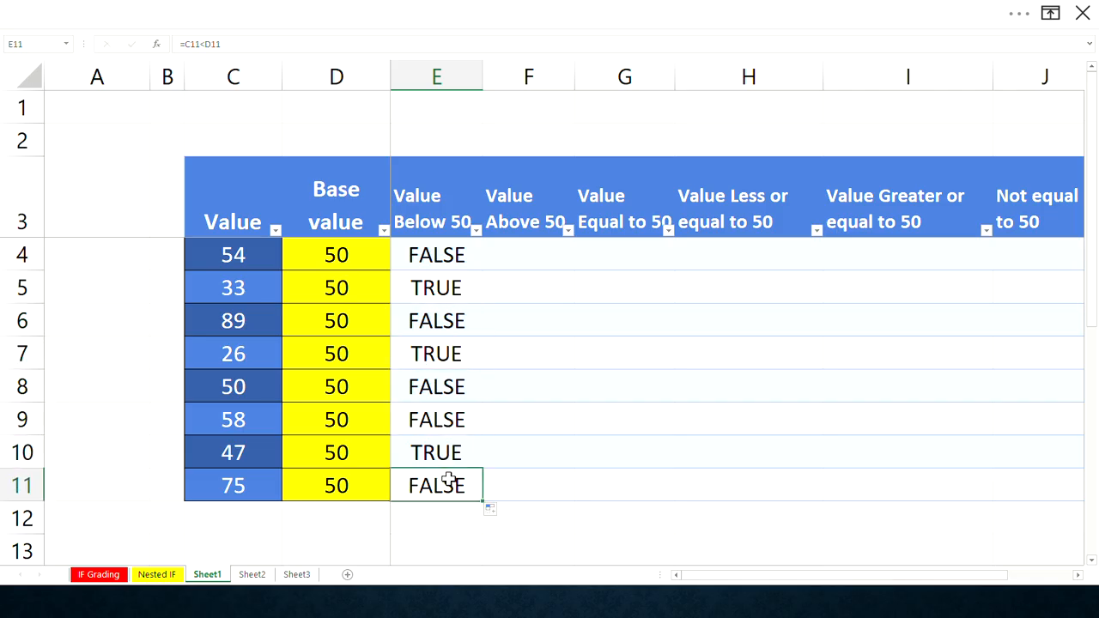
click(442, 265)
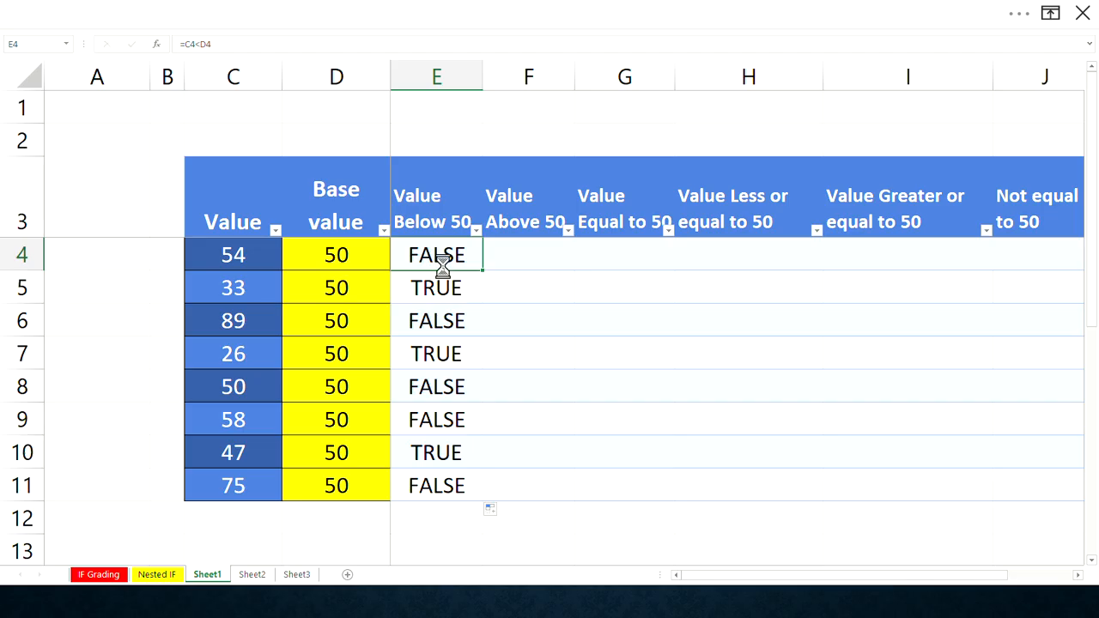
- Copy the E4 formula into F4 and edit it to =C4>D4 for the Value Above 50 column
key(ctrl+c)
click(510, 255)
key(ctrl+v)
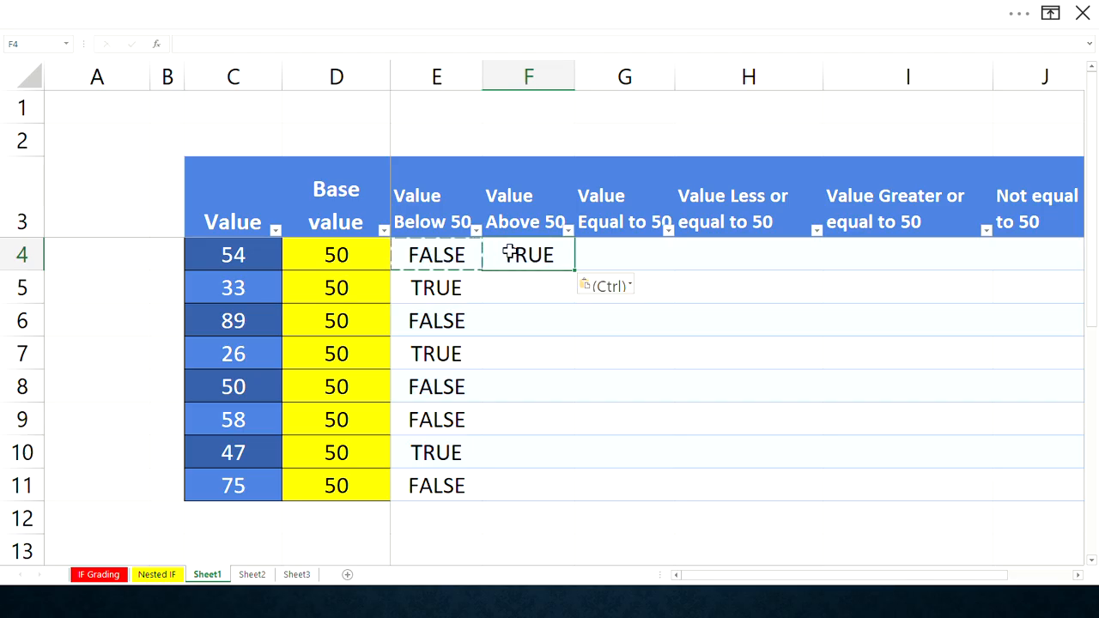
click(190, 43)
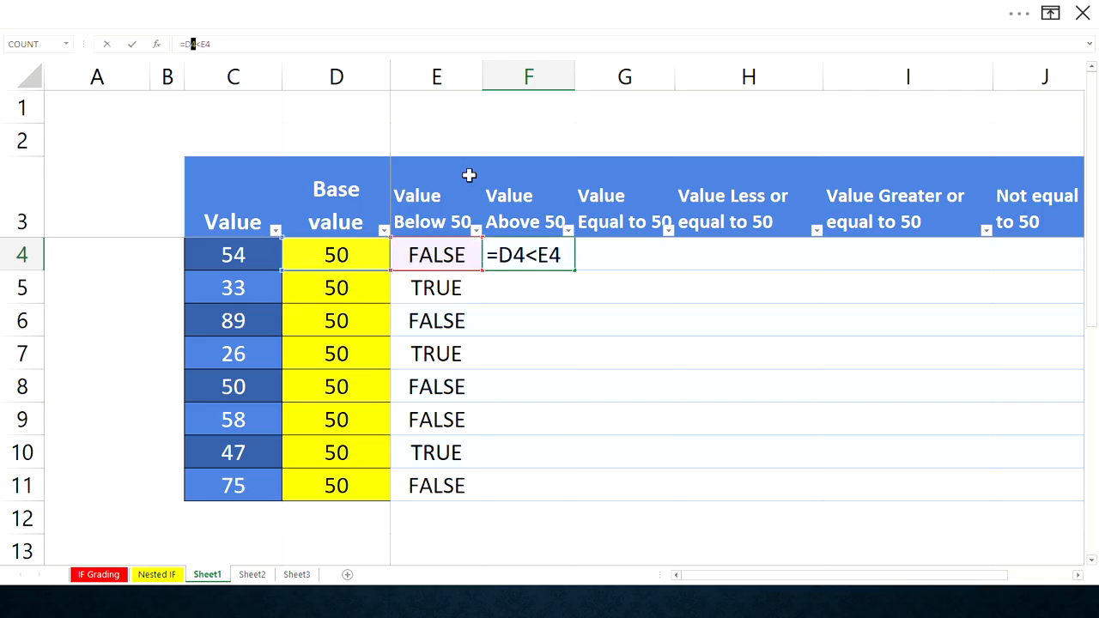
drag(508, 255, 505, 254)
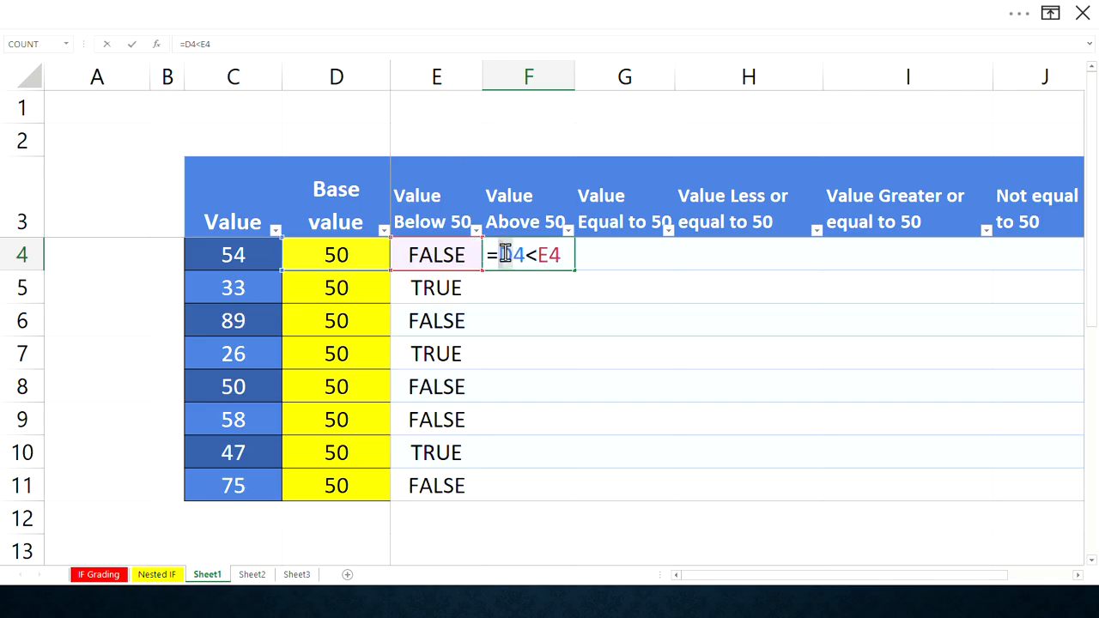
text(C)
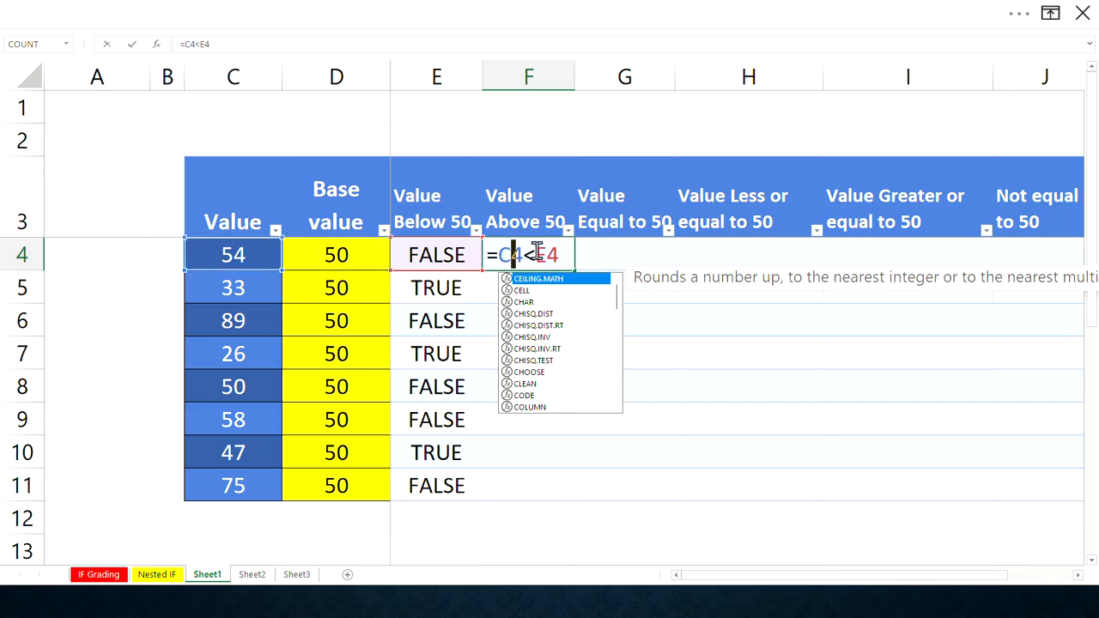
drag(539, 251, 547, 255)
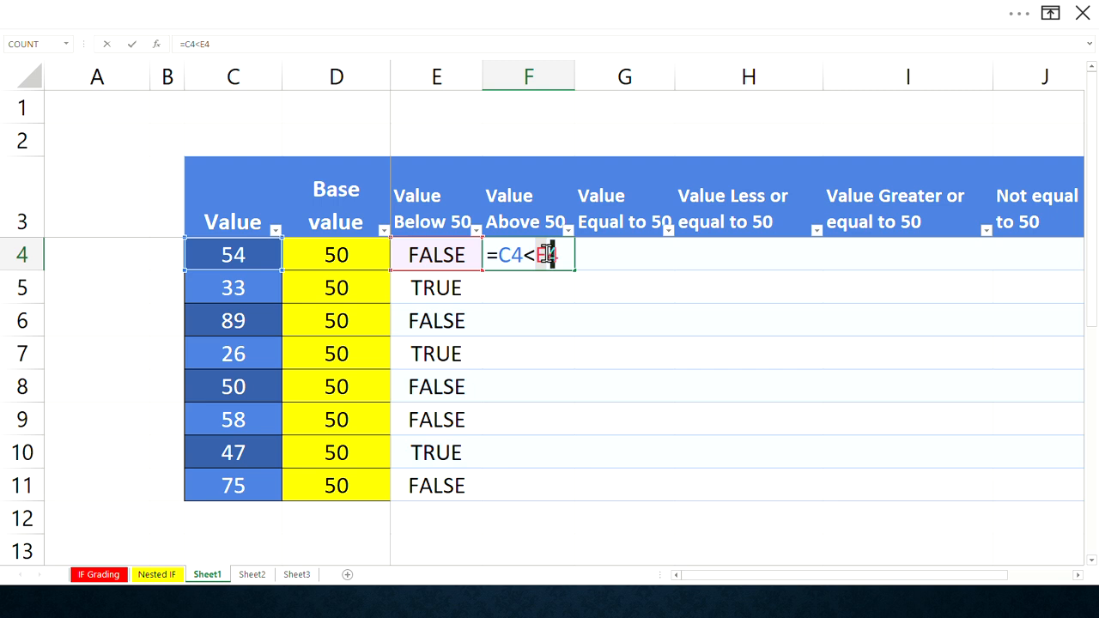
text(D)
click(528, 255)
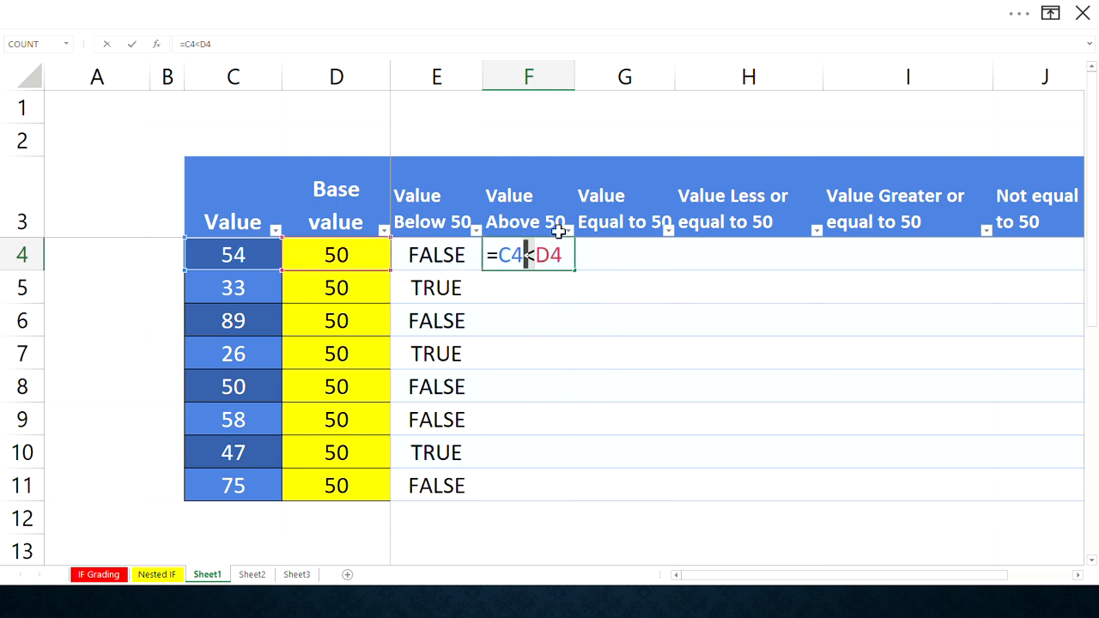
key(Delete)
text(>)
key(Return)
- Fill the F4 formula down the Value Above 50 column to row 11
click(555, 255)
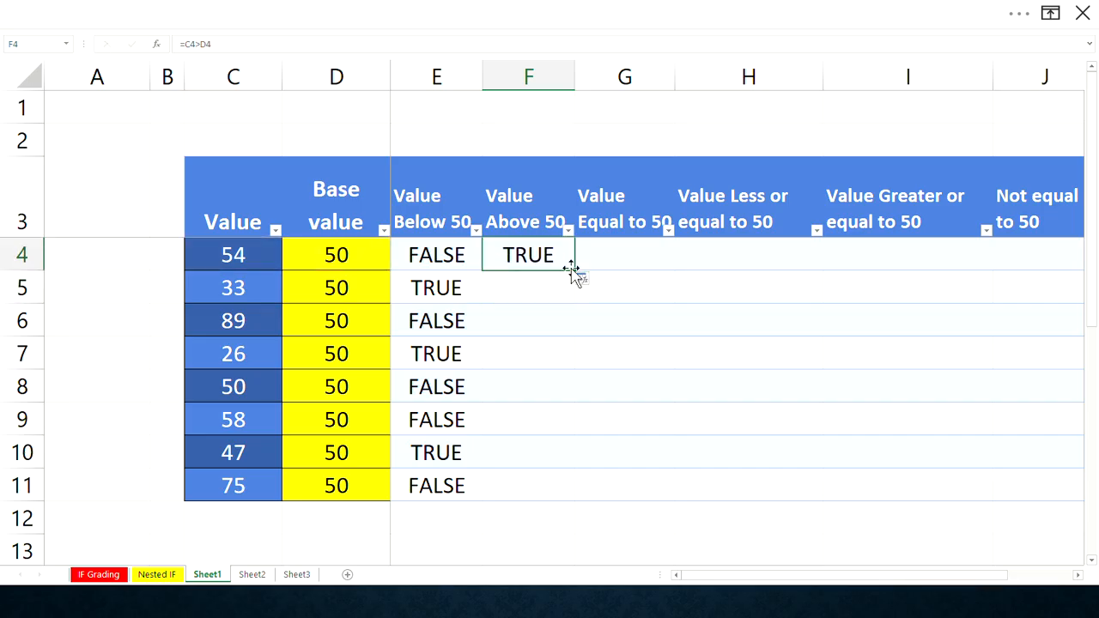
double_click(574, 271)
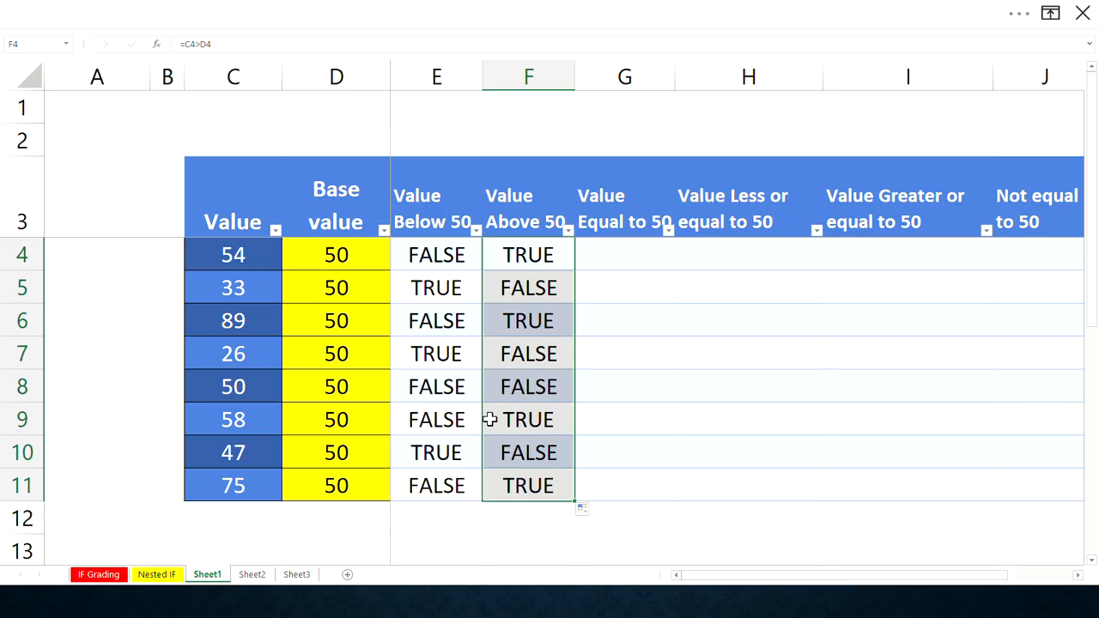
- Copy the F4 formula into G4 and edit it to =C4=D4 for the Value Equal to 50 column
click(638, 246)
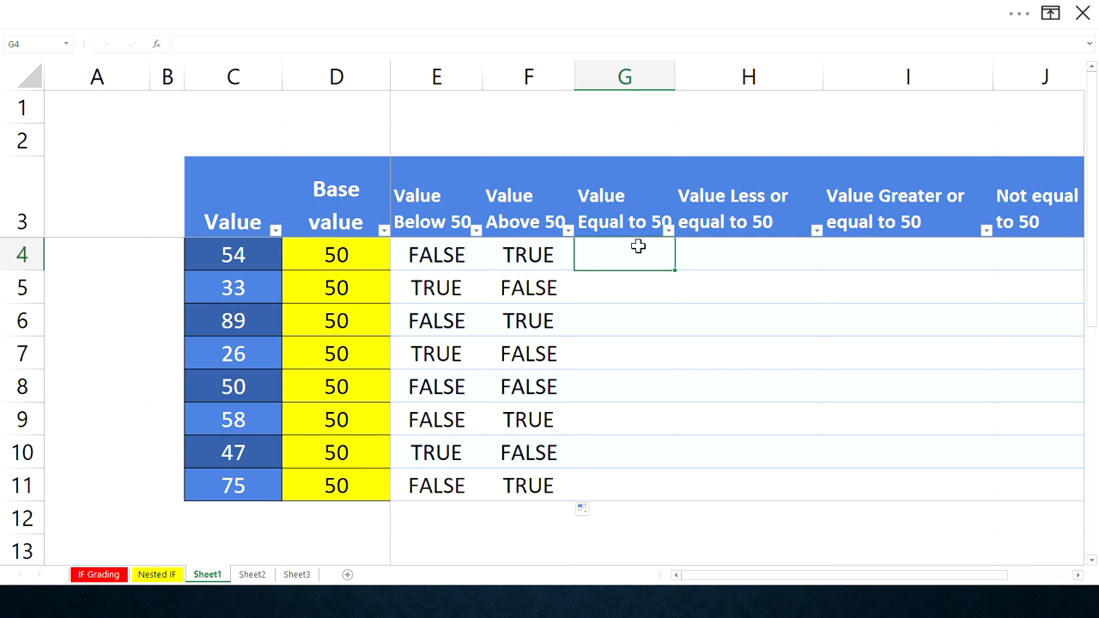
click(555, 259)
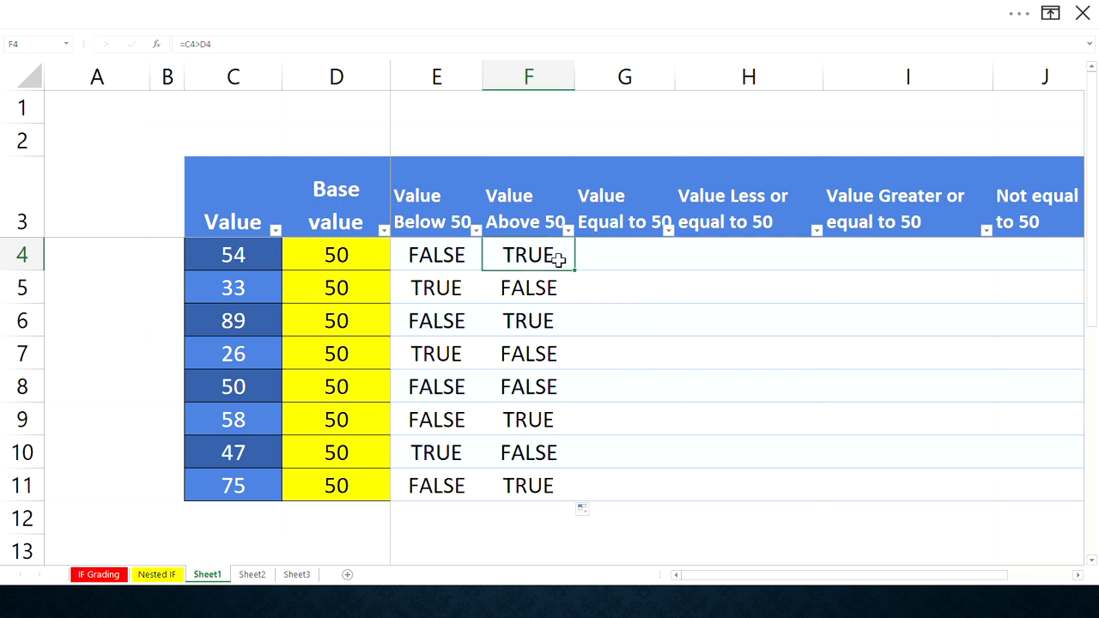
key(ctrl+c)
click(620, 255)
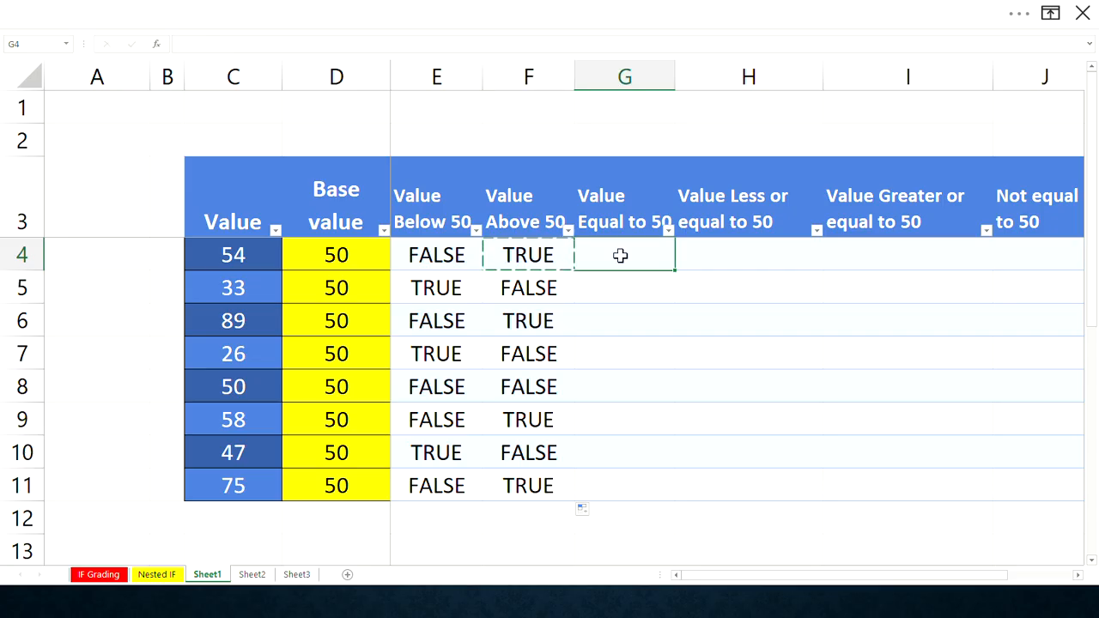
key(ctrl+v)
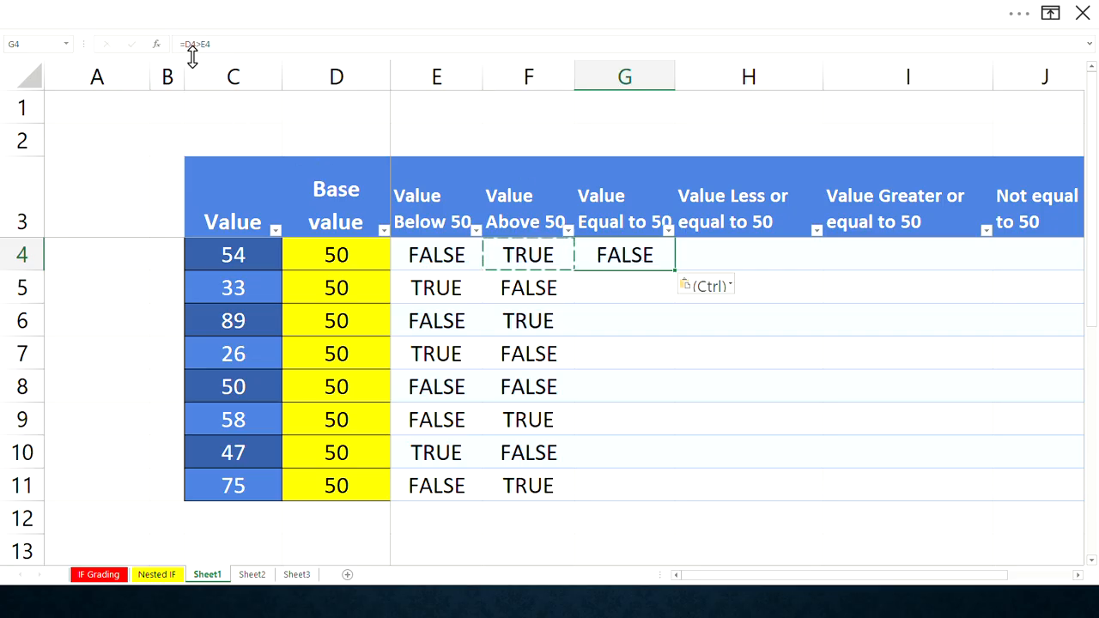
click(530, 258)
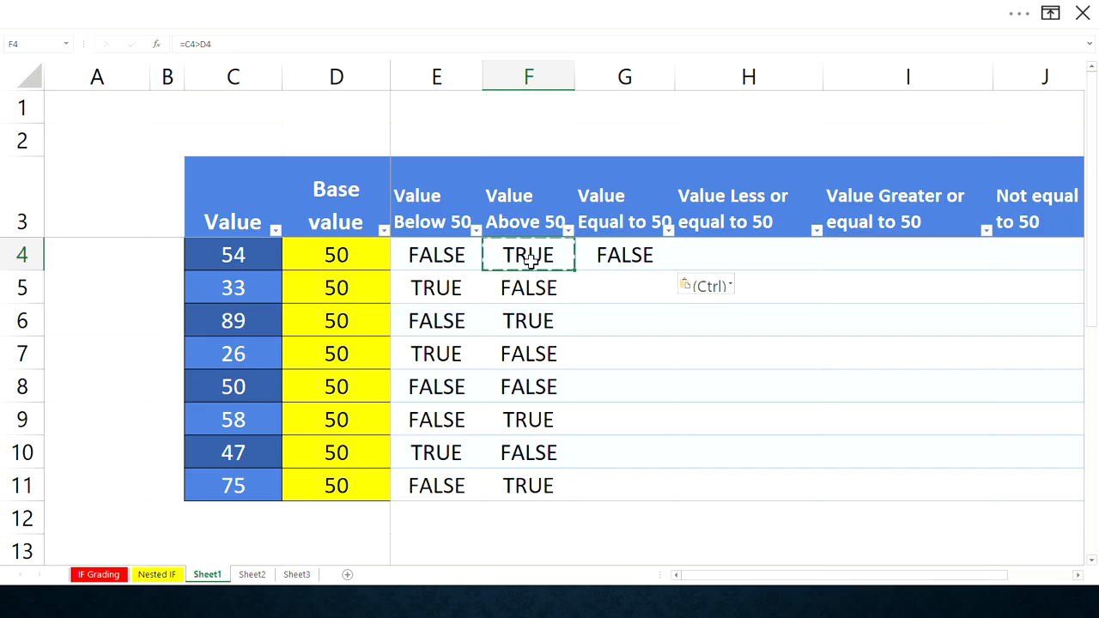
click(584, 260)
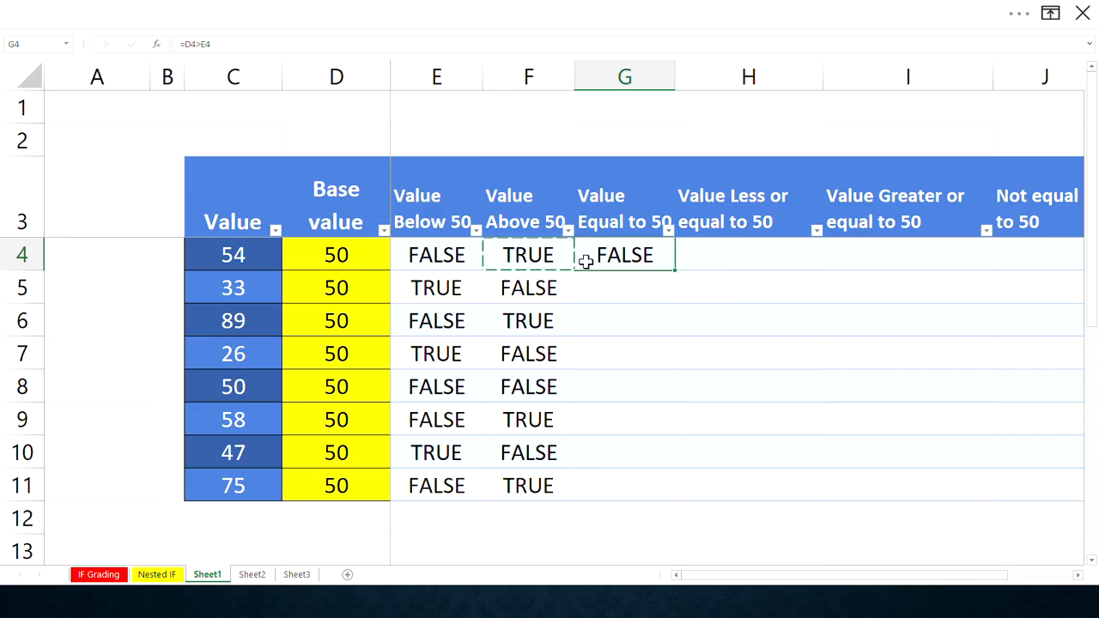
click(191, 45)
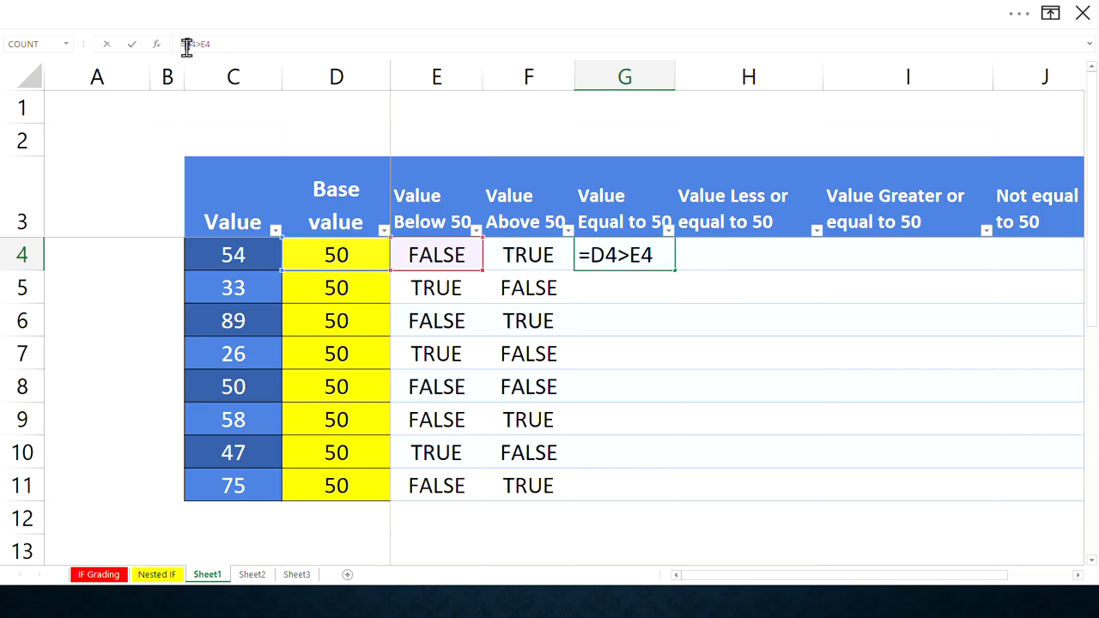
text(C)
drag(640, 250, 638, 254)
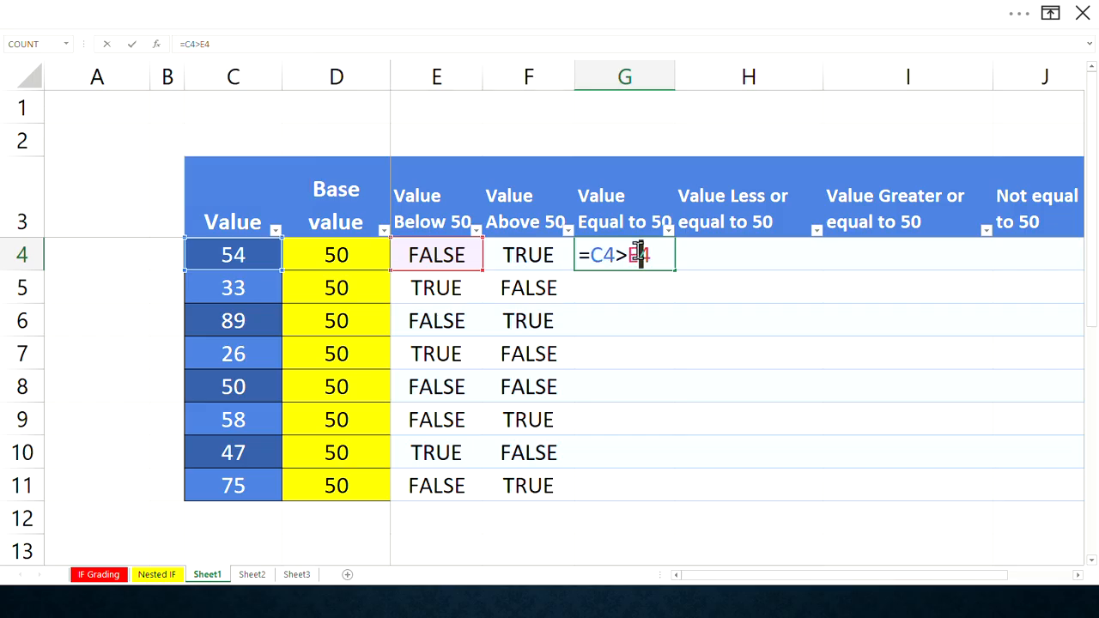
text(ED)
key(BackSpace)
key(BackSpace)
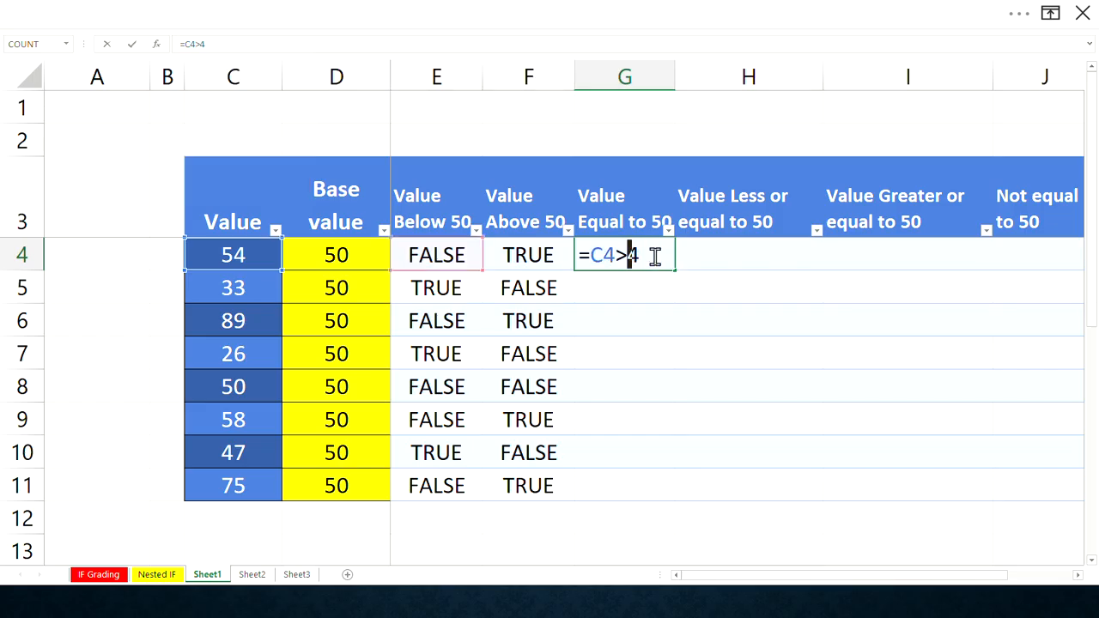
text(D)
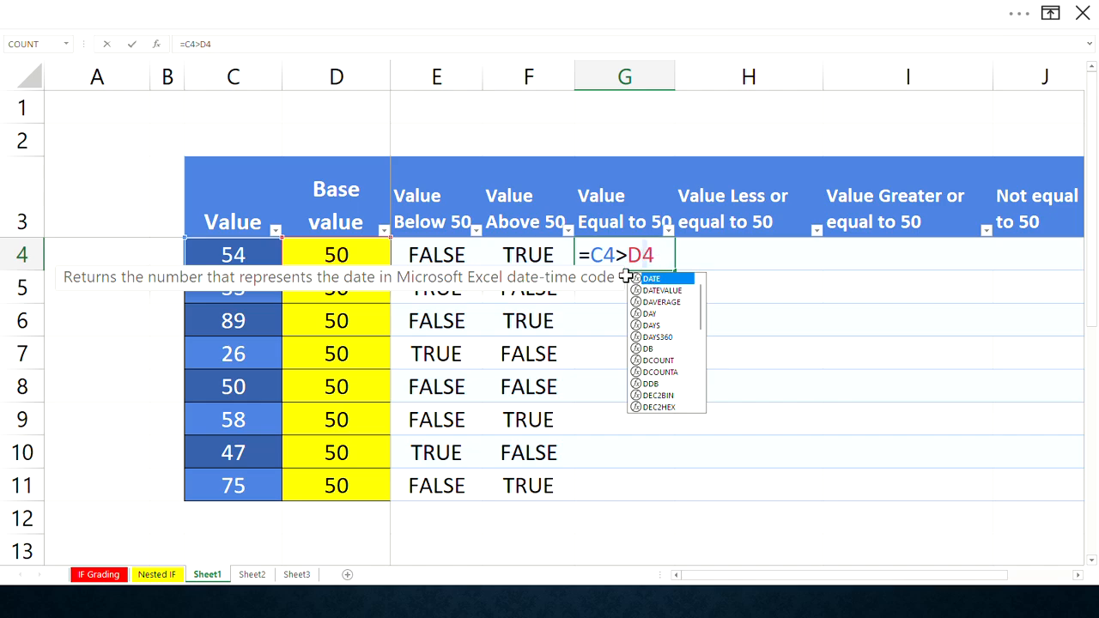
click(627, 255)
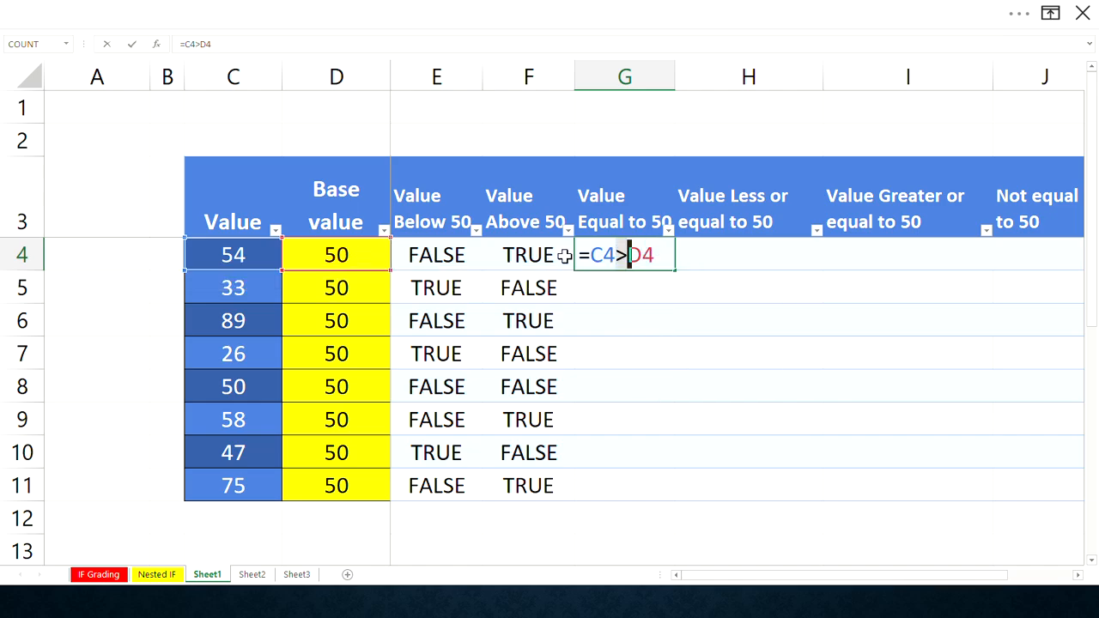
key(BackSpace)
text(=)
key(Return)
- Fill the G4 formula down the Value Equal to 50 column to row 11
click(653, 256)
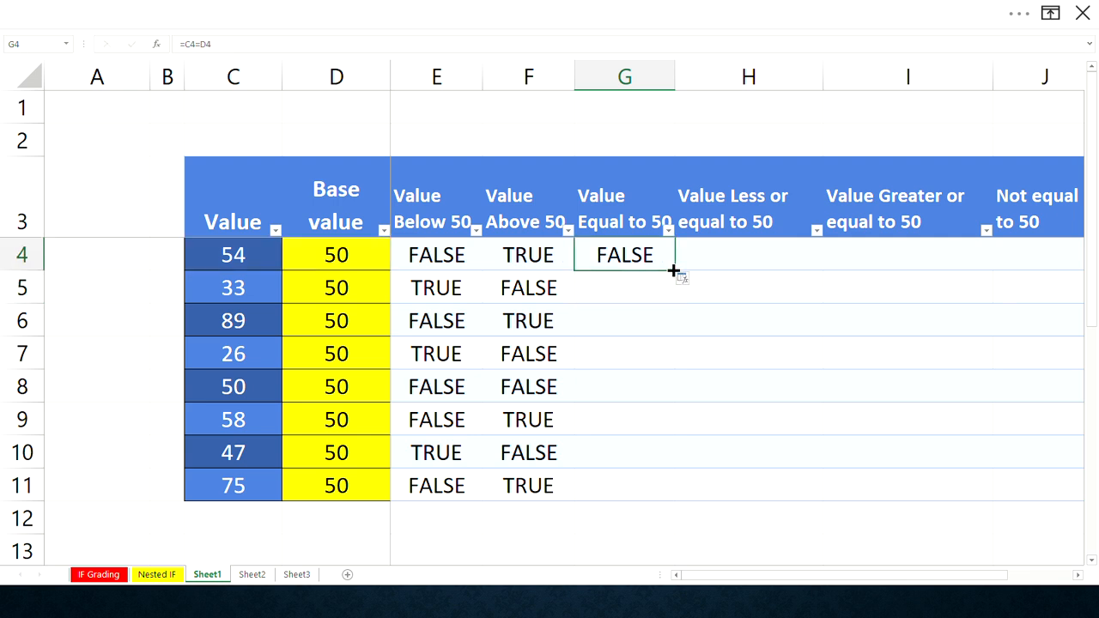
double_click(674, 270)
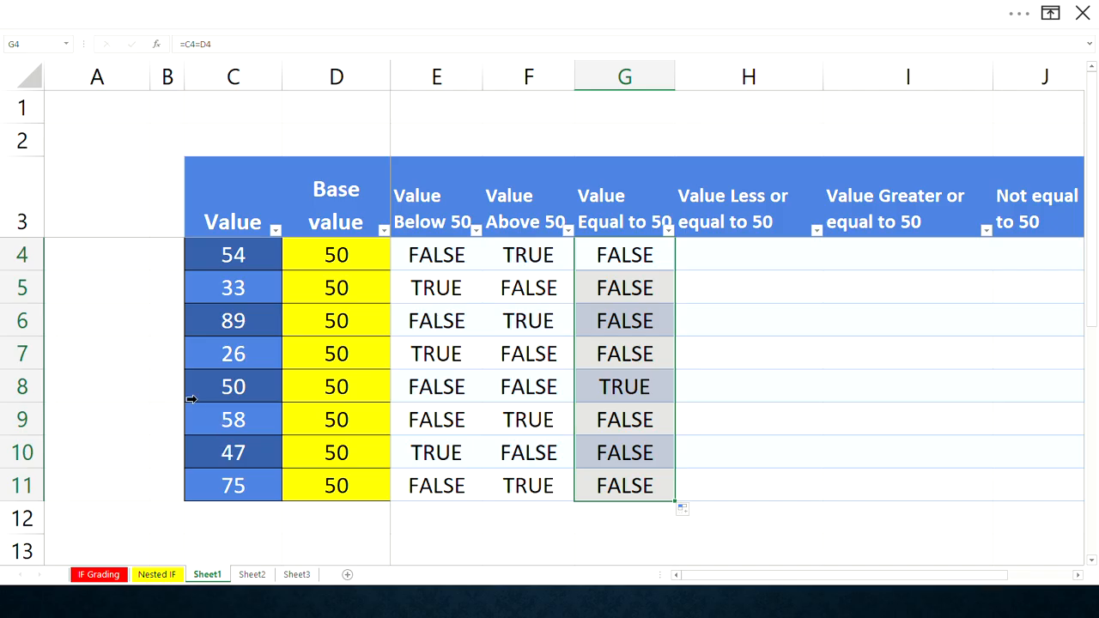
click(47, 387)
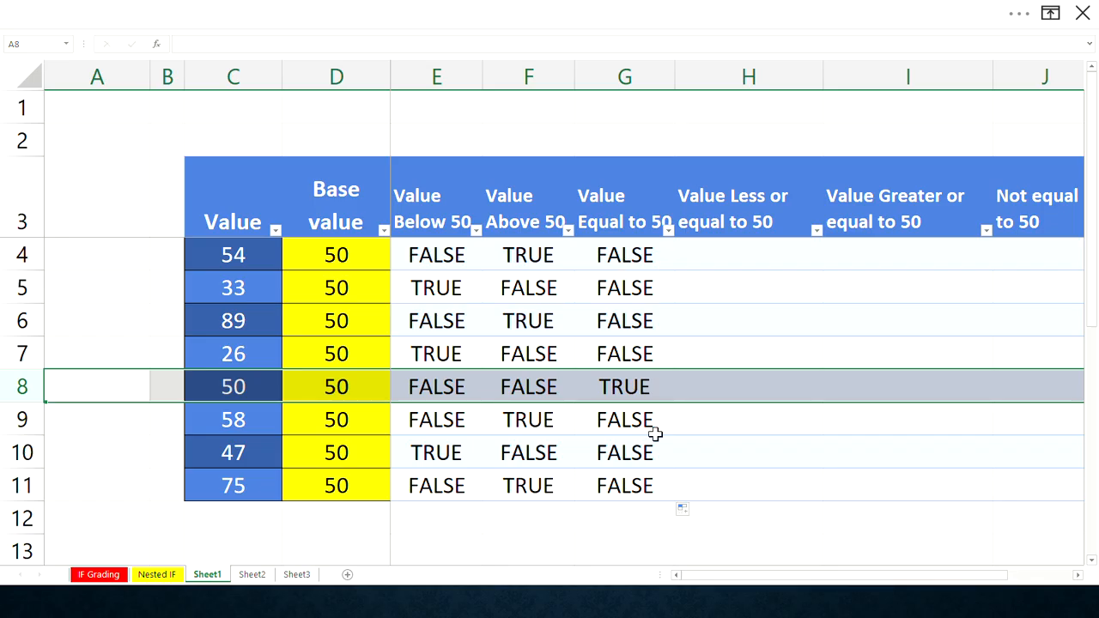
- Copy the G4 formula into H4 and edit it to =C4<=D4 for the Value Less or equal to 50 column
click(705, 260)
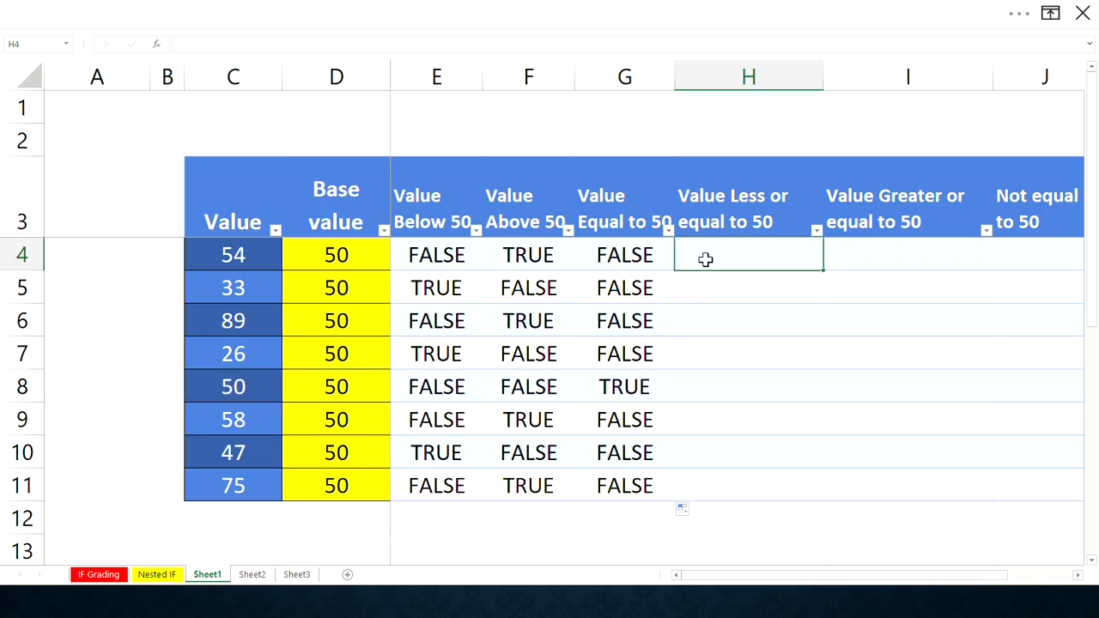
click(635, 258)
drag(697, 268, 768, 254)
click(767, 254)
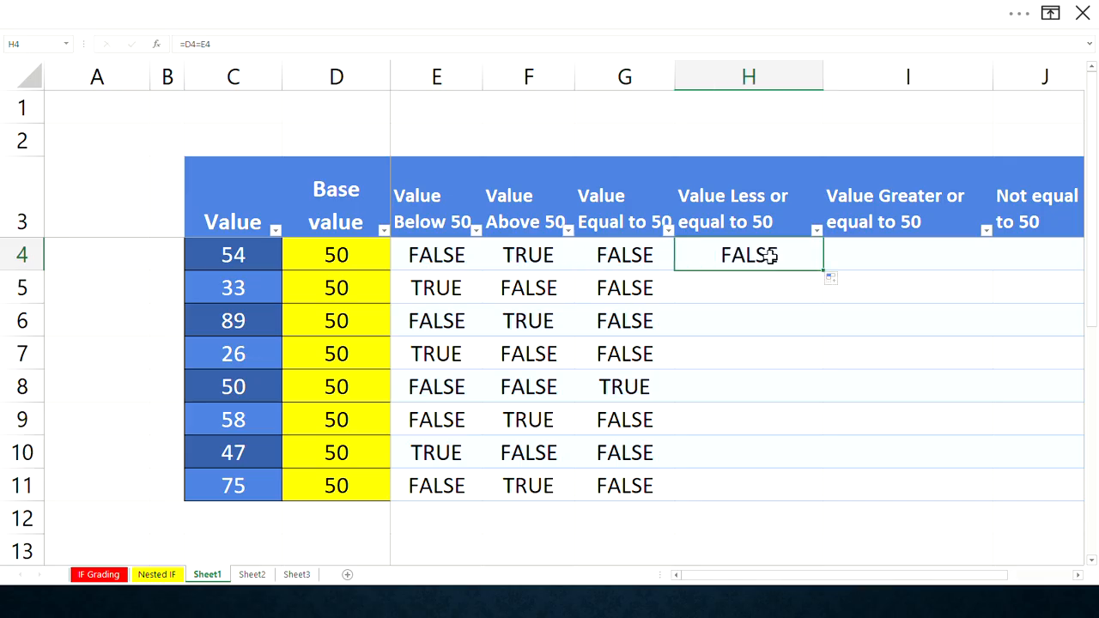
click(189, 43)
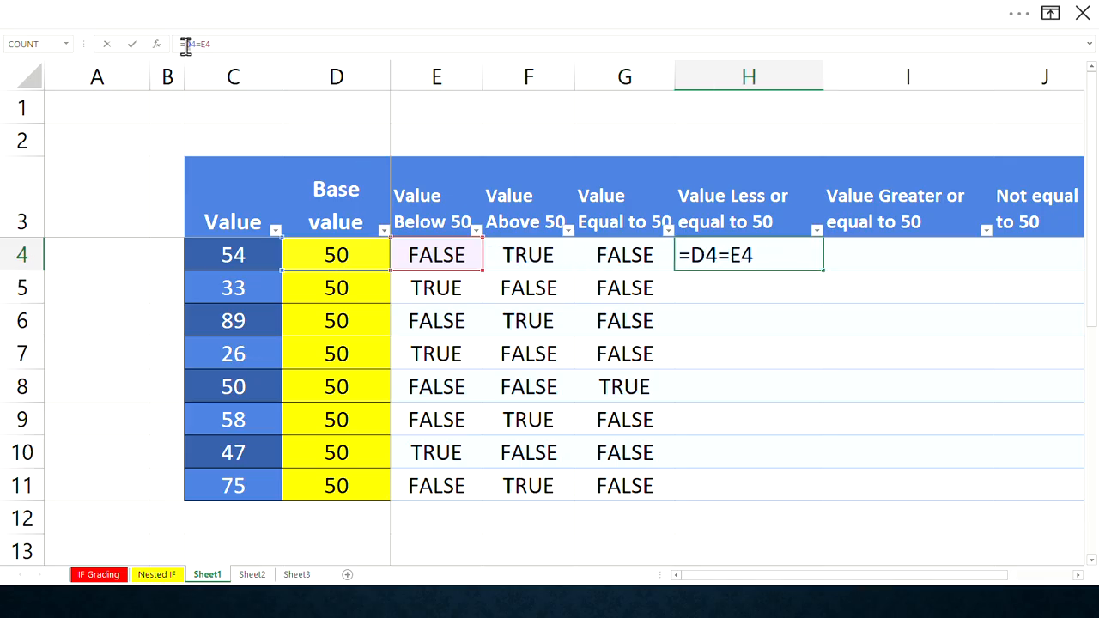
text(C)
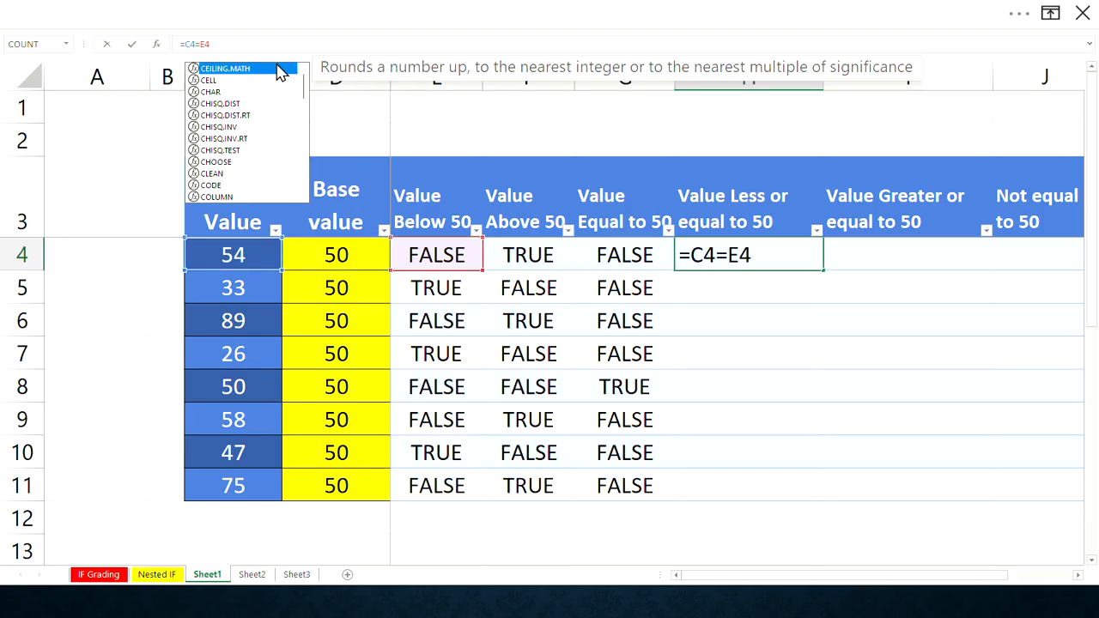
click(737, 254)
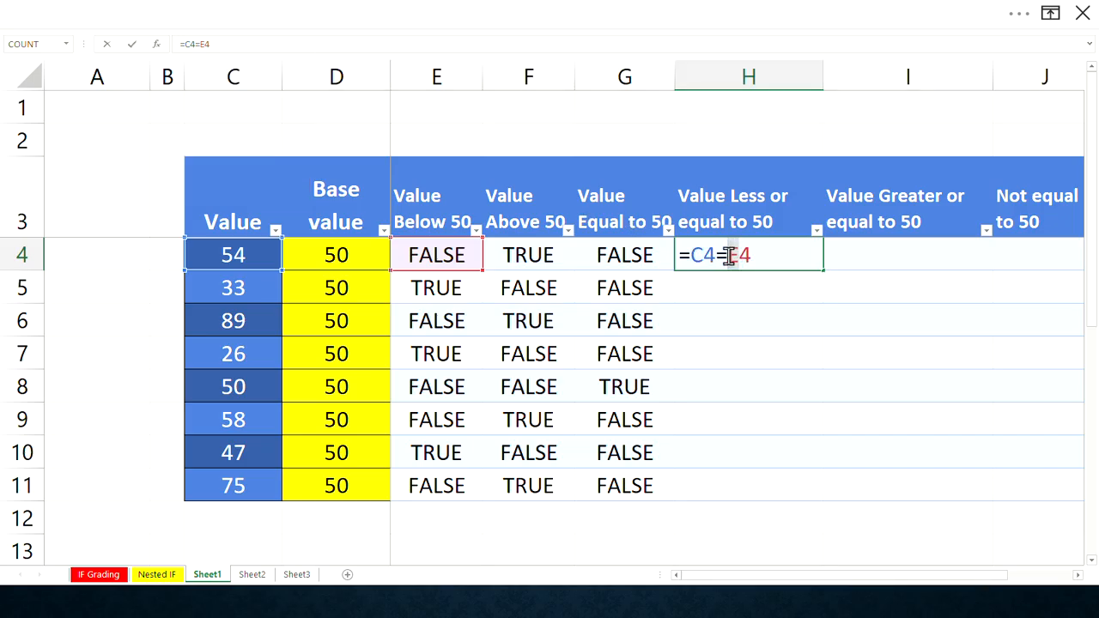
key(BackSpace)
key(BackSpace)
text(D4)
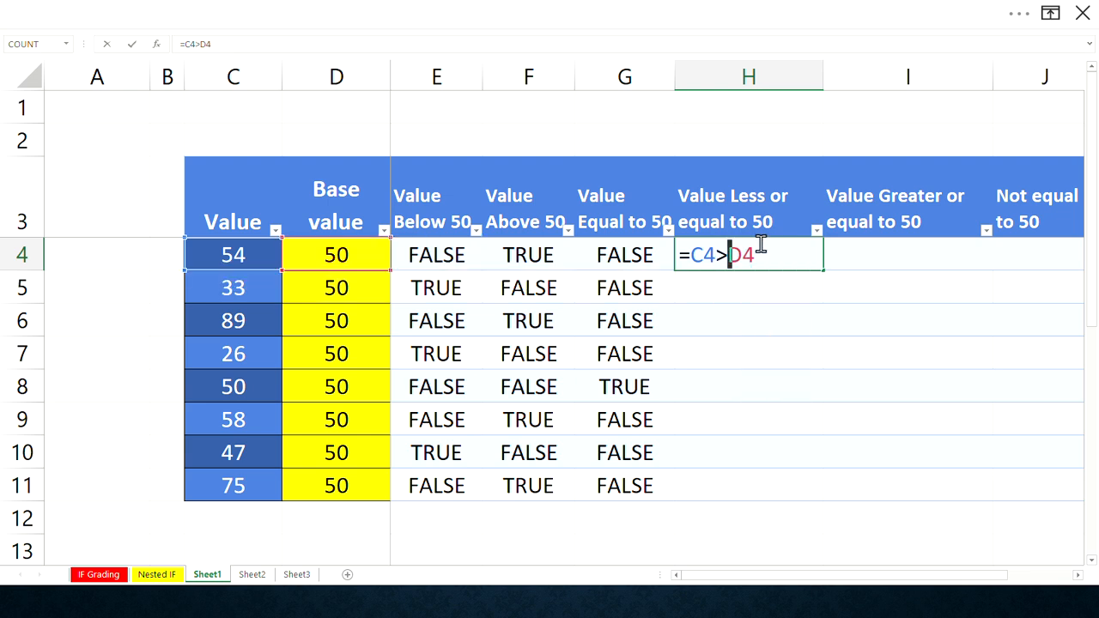
key(BackSpace)
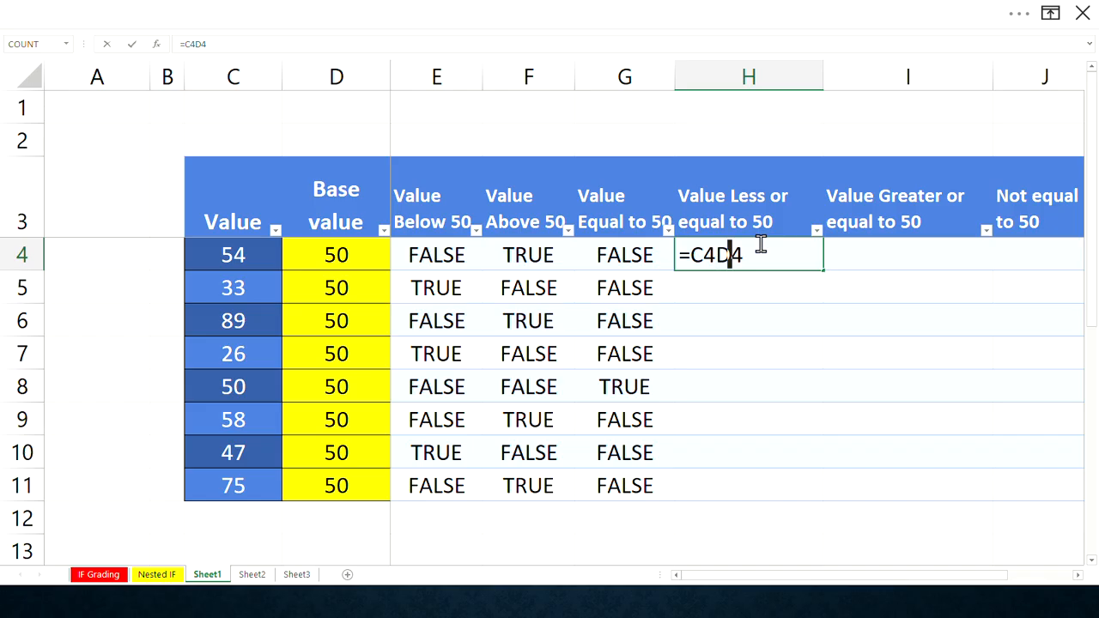
text(<)
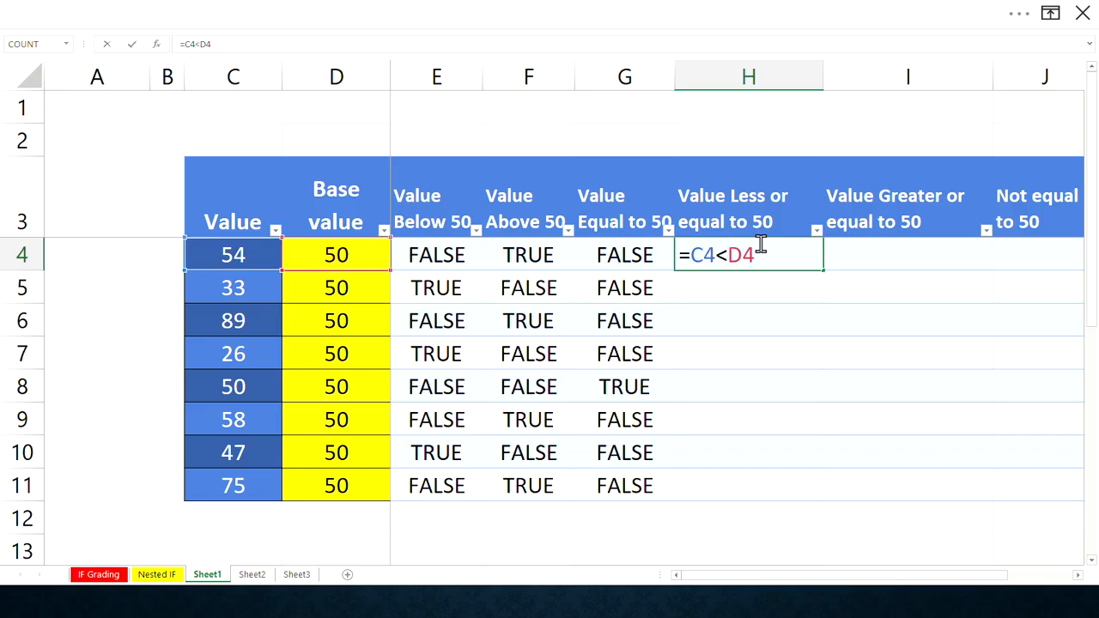
text(=)
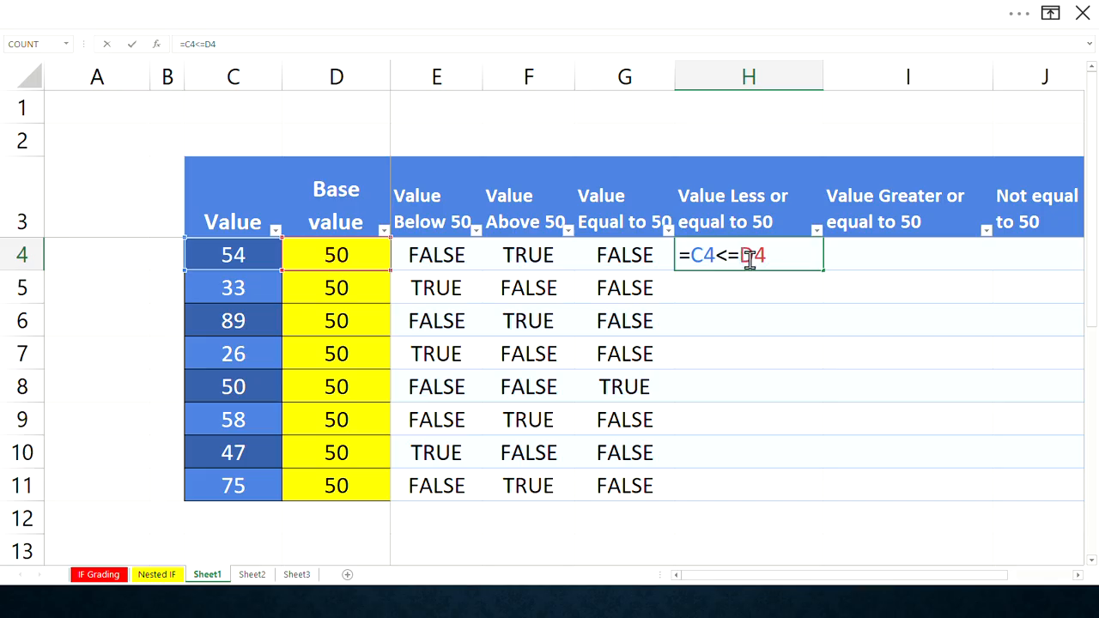
key(Return)
- Fill the H4 formula down the Value Less or equal to 50 column to row 11
click(764, 258)
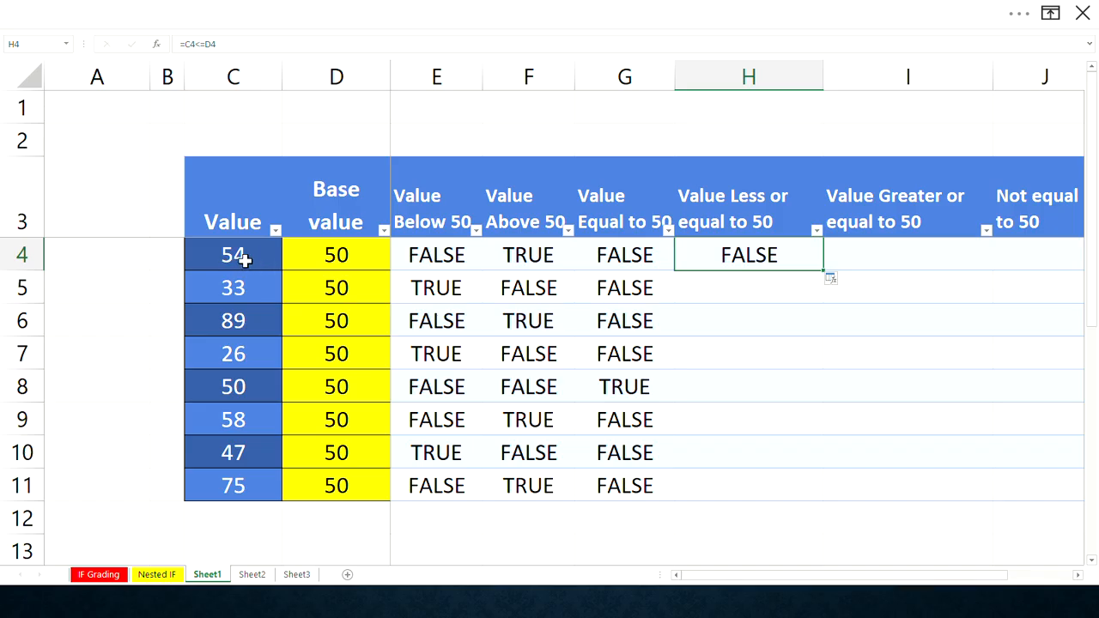
double_click(822, 271)
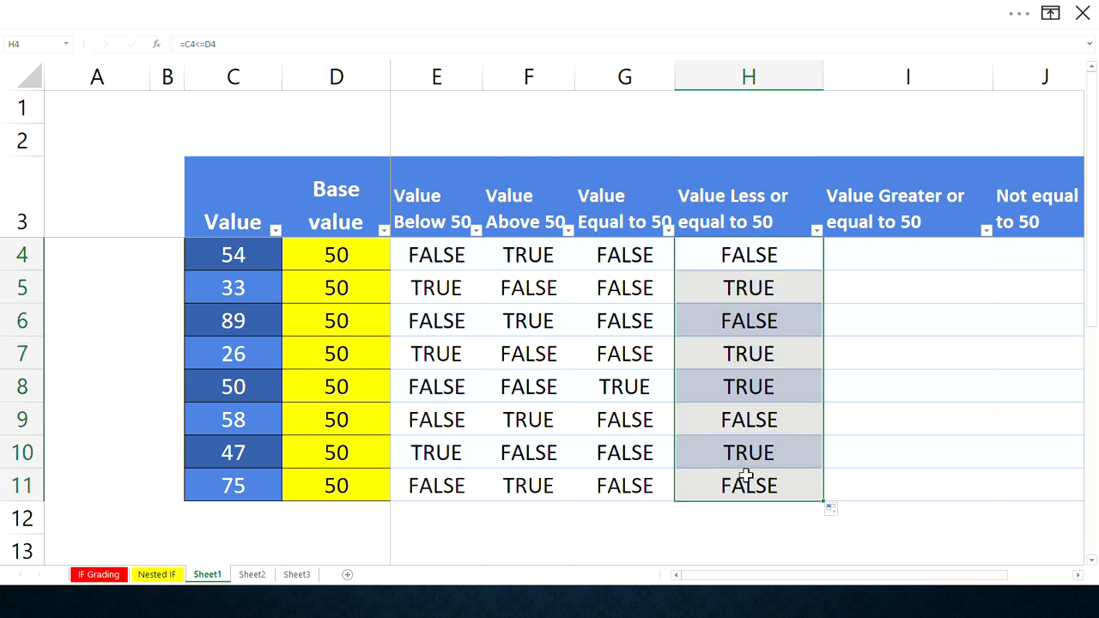
- Copy the H4 formula into I4 and edit it to =C4>=D4 for the Value Greater or equal to 50 column
click(873, 255)
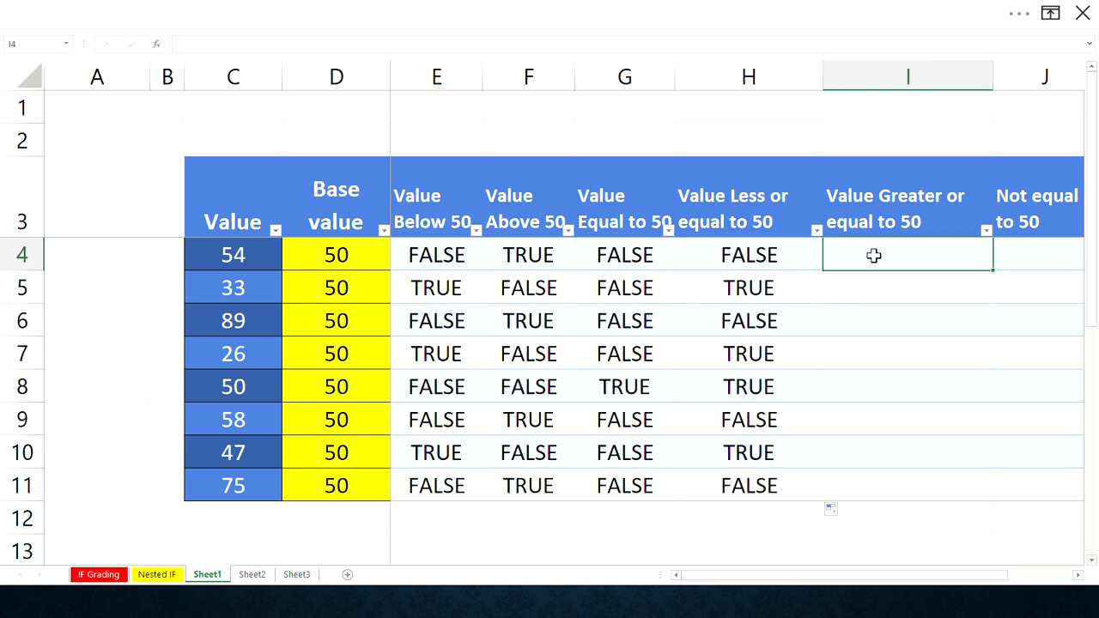
click(804, 263)
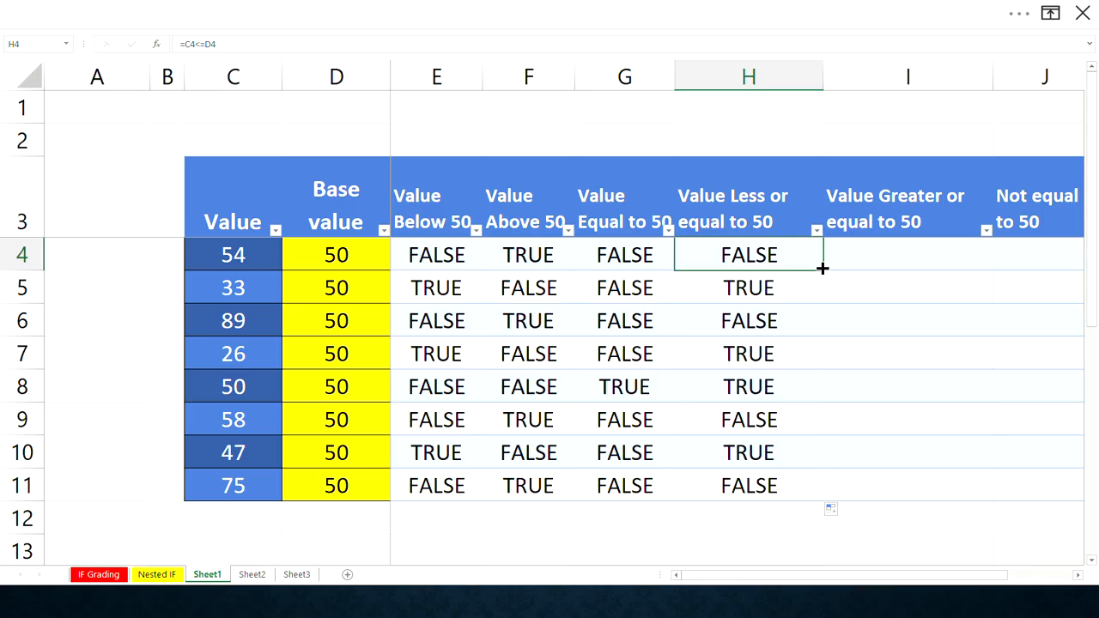
key(ctrl+c)
click(915, 263)
key(ctrl+v)
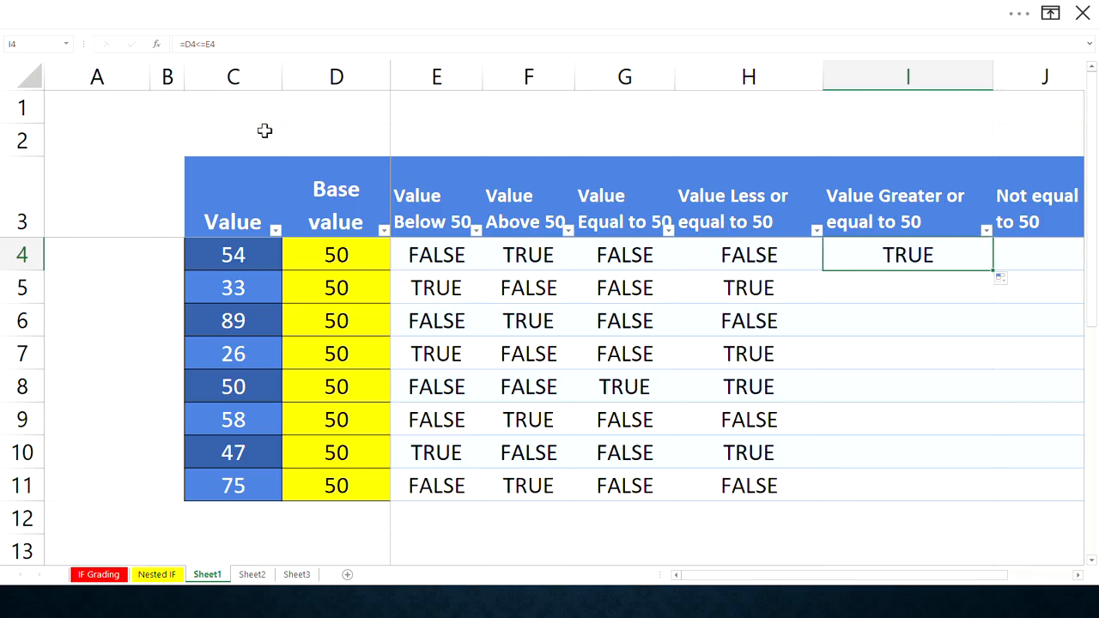
click(188, 44)
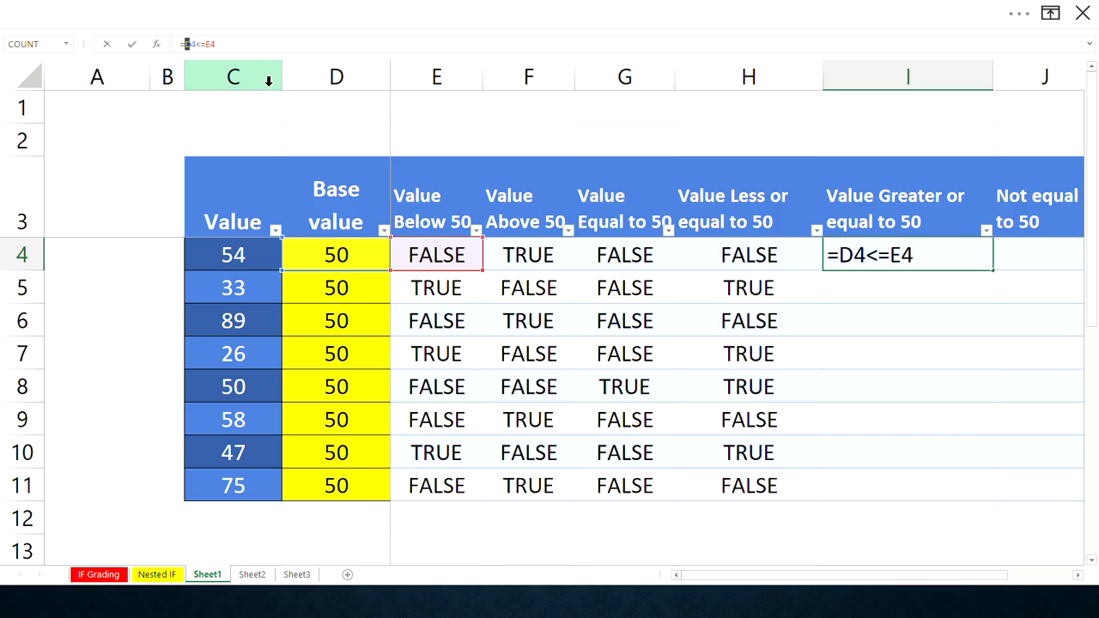
text(C)
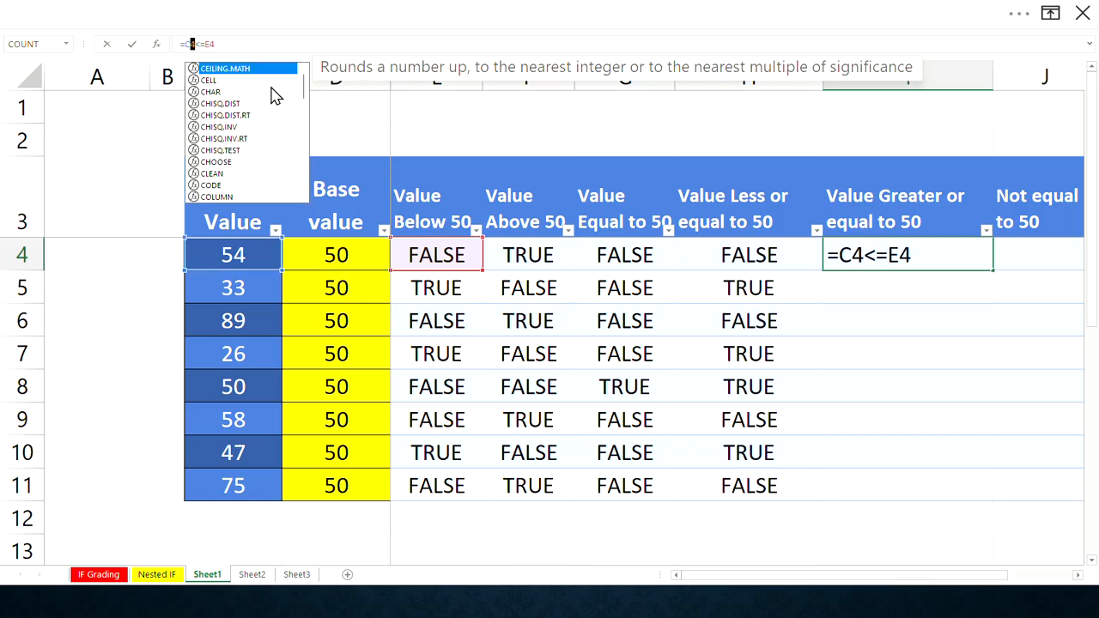
click(895, 254)
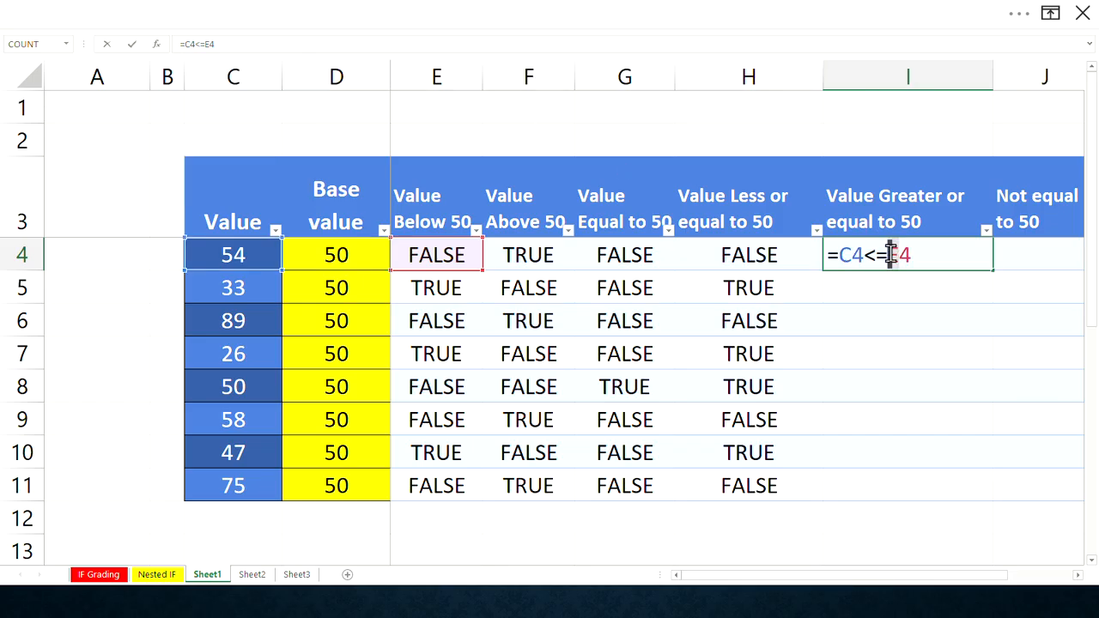
text(D)
drag(877, 252, 870, 255)
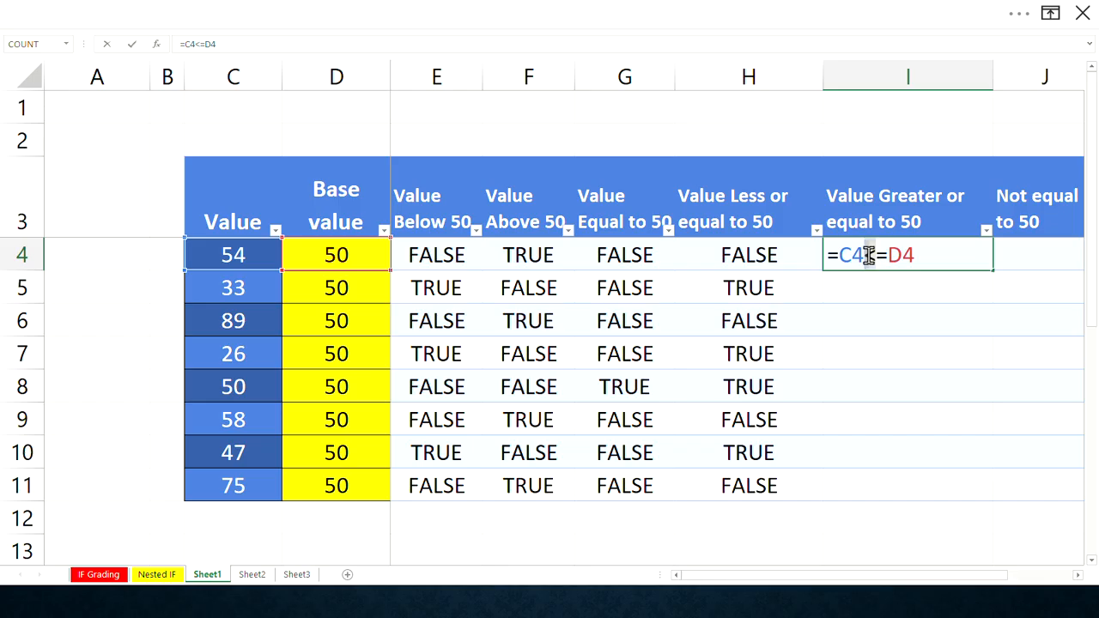
text(>)
key(ctrl+Return)
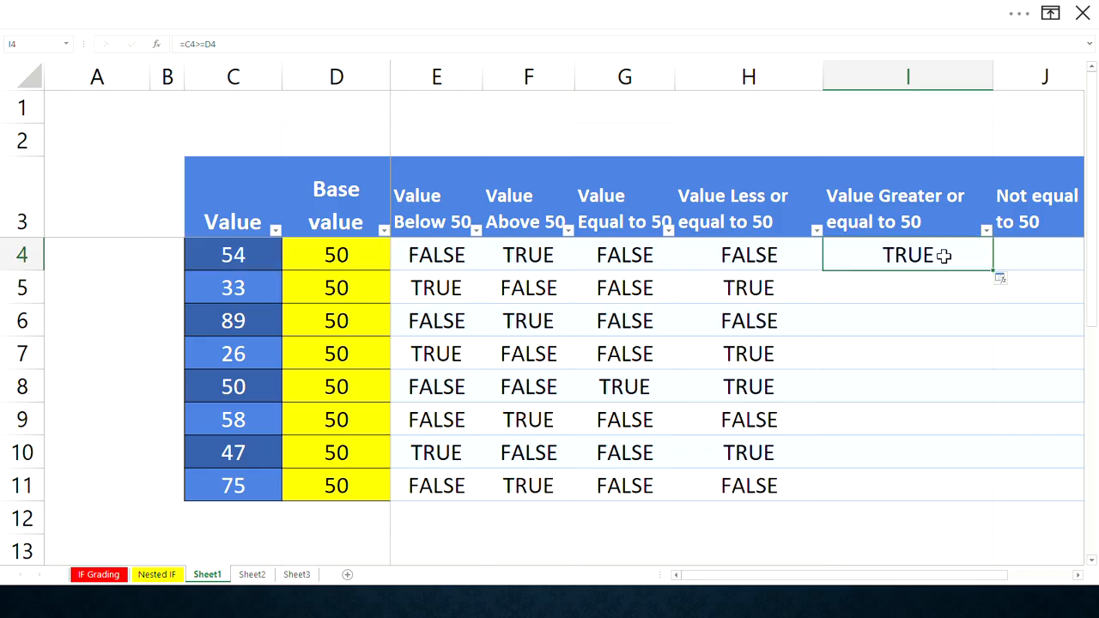
- Fill the I4 formula down the Value Greater or equal to 50 column to row 11
double_click(995, 270)
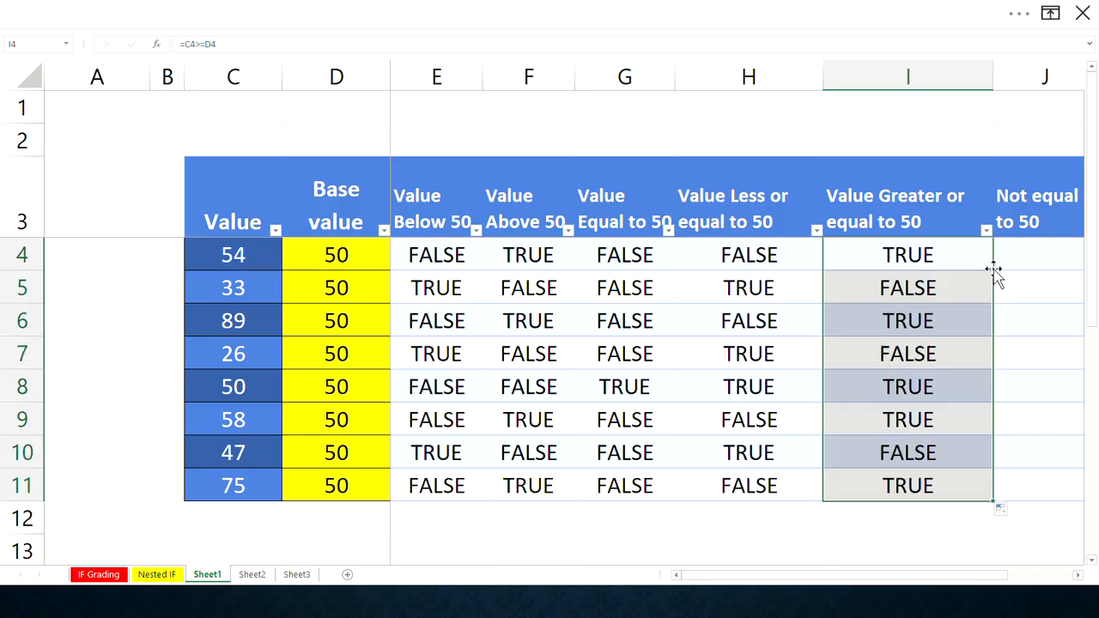
click(1077, 576)
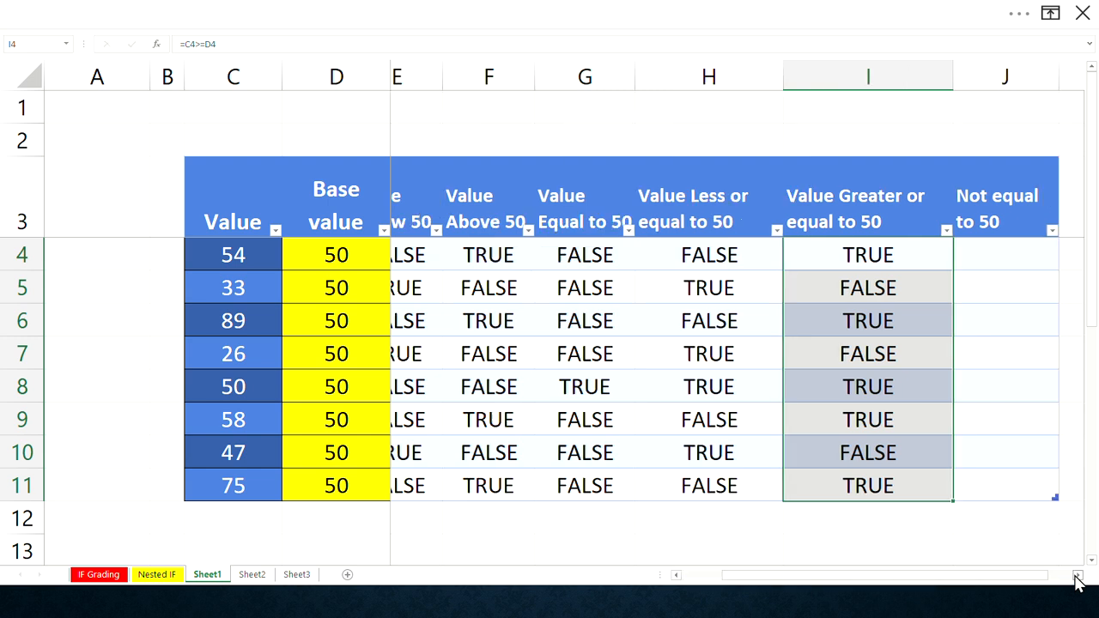
click(1077, 577)
click(1077, 576)
click(1077, 577)
click(1076, 576)
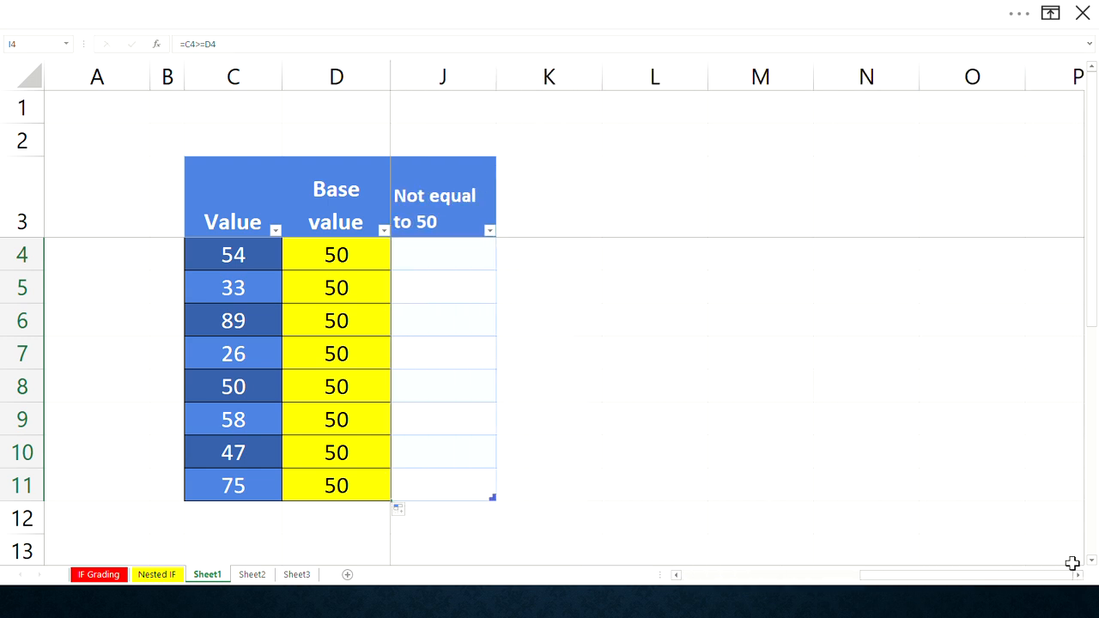
click(444, 255)
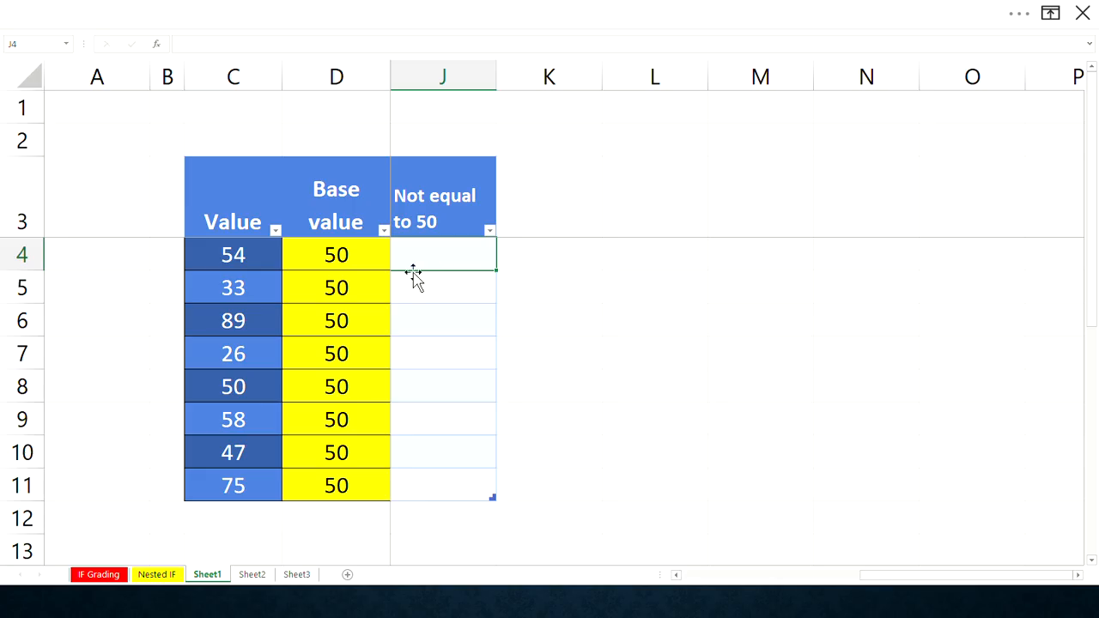
text(0)
key(BackSpace)
click(676, 575)
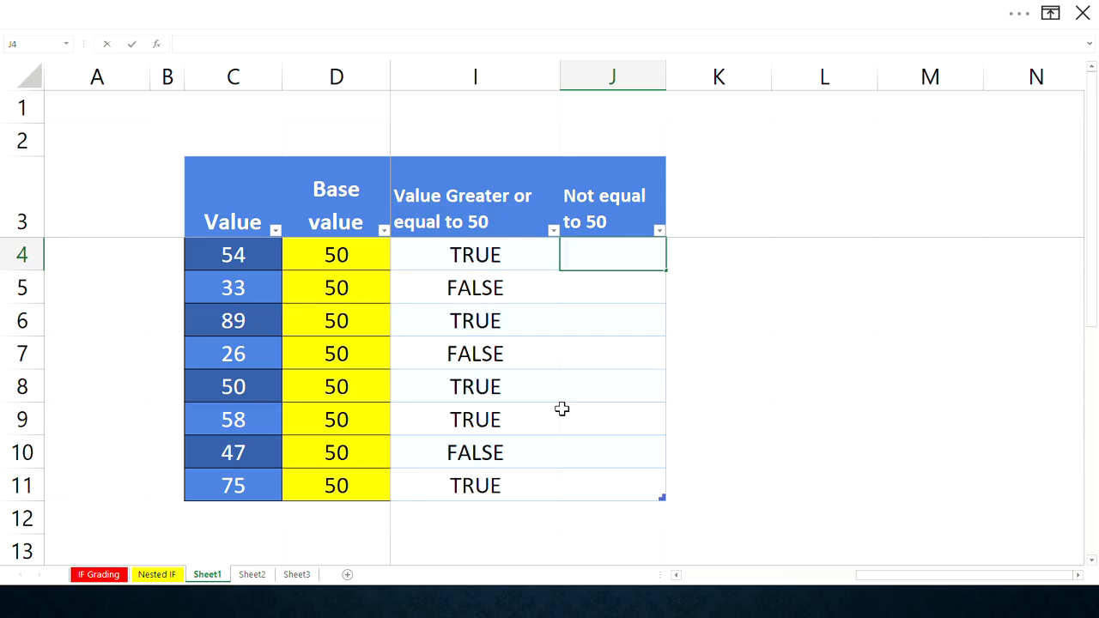
- Copy the I4 formula into J4 and edit it to =C4<>D4 for the Not equal to 50 column
click(478, 255)
drag(563, 271, 593, 252)
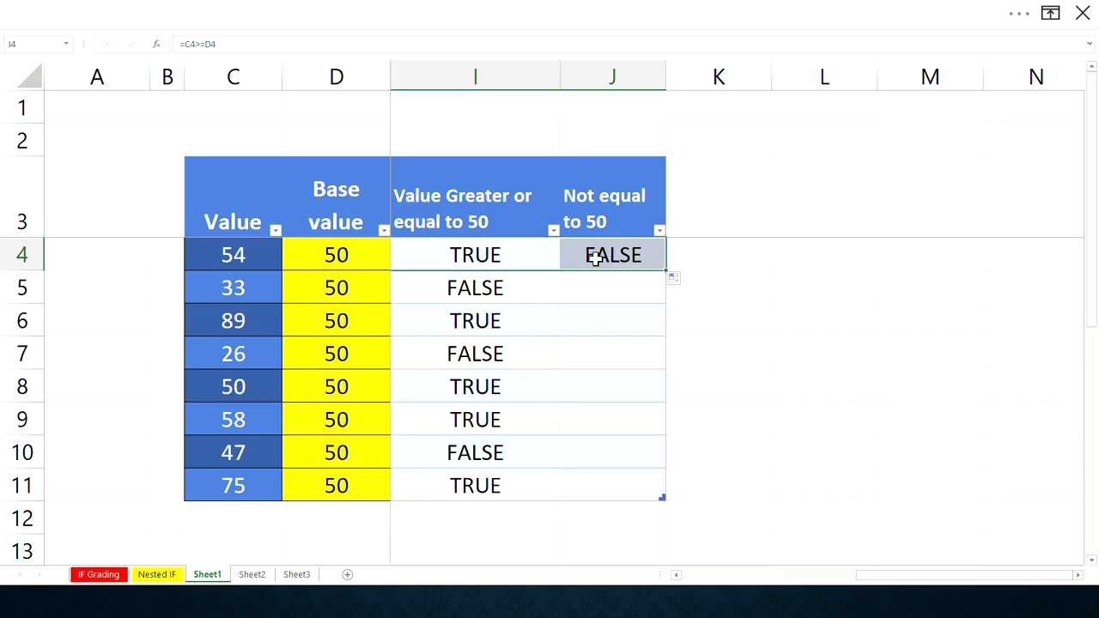
click(184, 44)
key(BackSpace)
text(C)
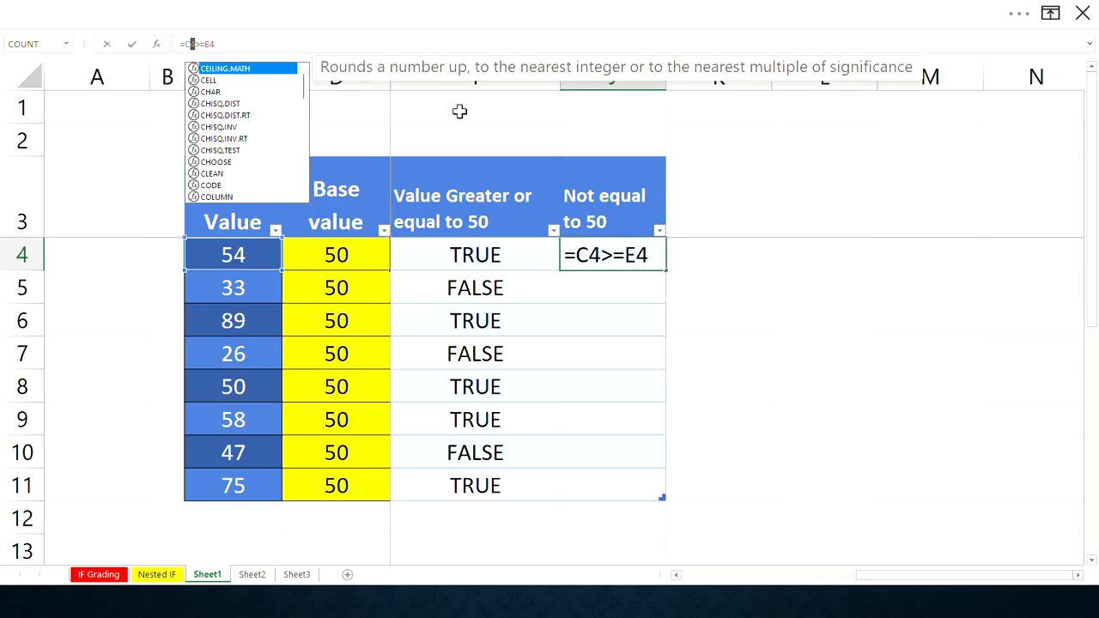
double_click(632, 256)
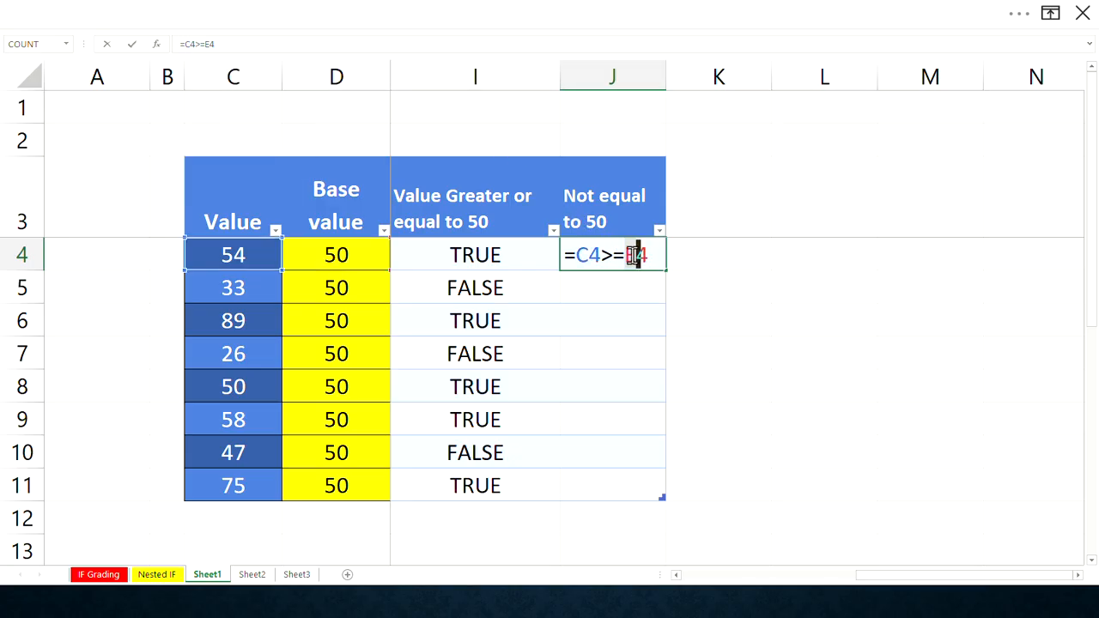
text(D4)
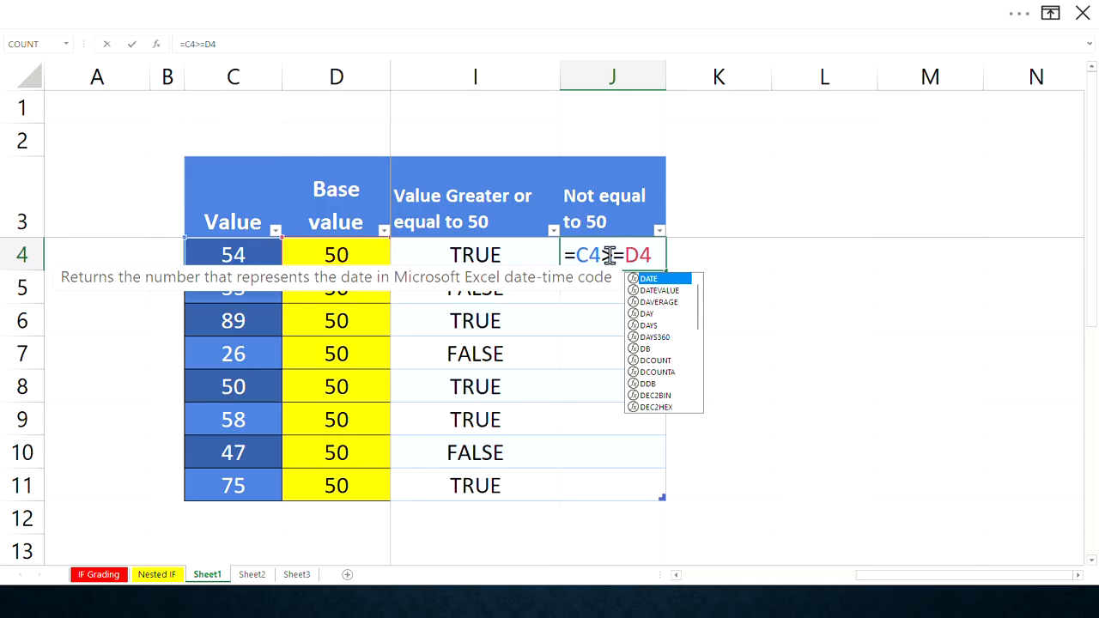
drag(620, 258, 605, 262)
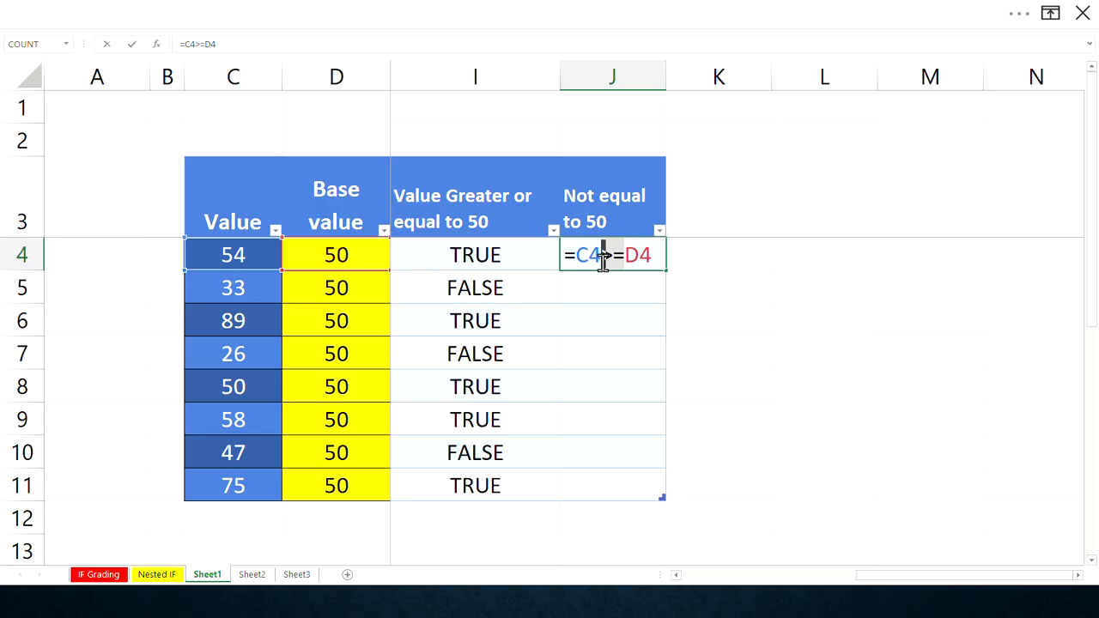
text(<)
key(Delete)
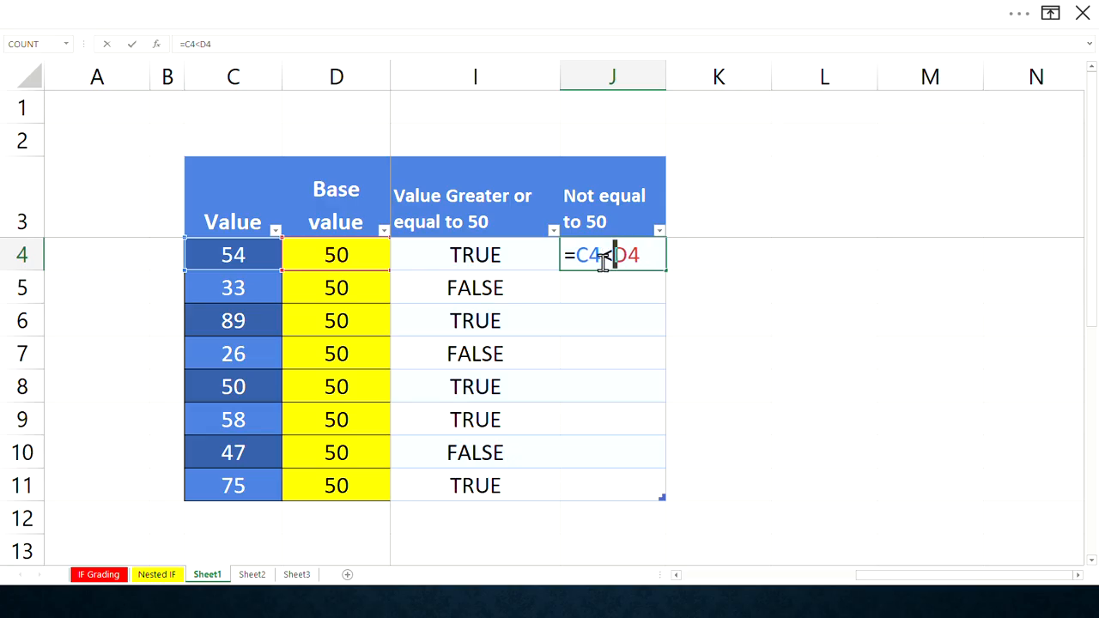
text(>)
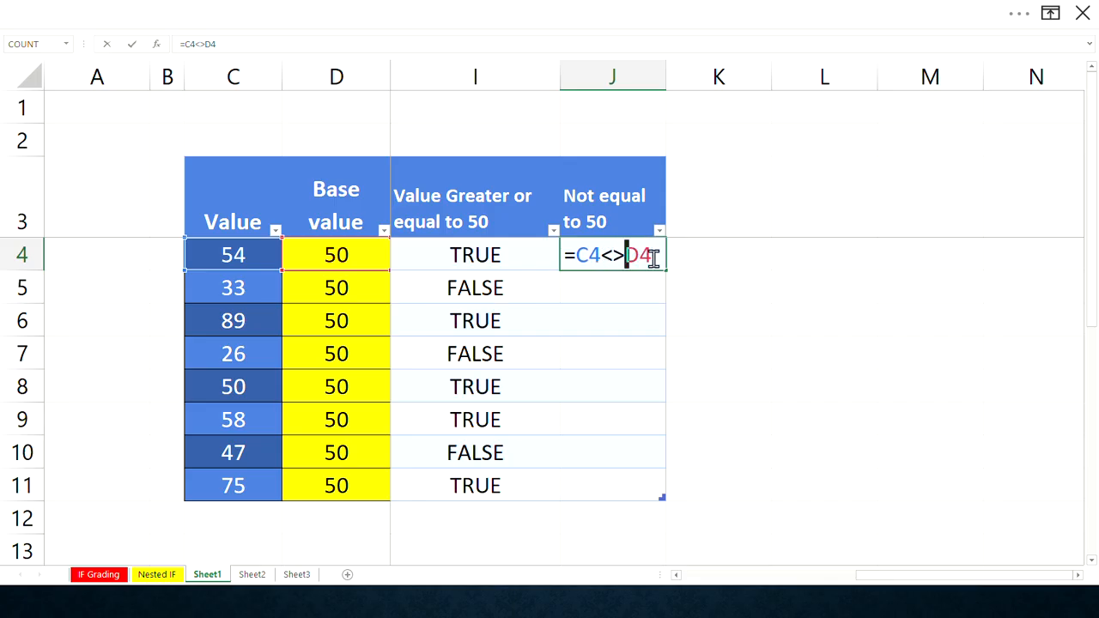
key(Return)
- Fill the J4 formula down the Not equal to 50 column to row 11 and select row 8 to compare its results
click(636, 259)
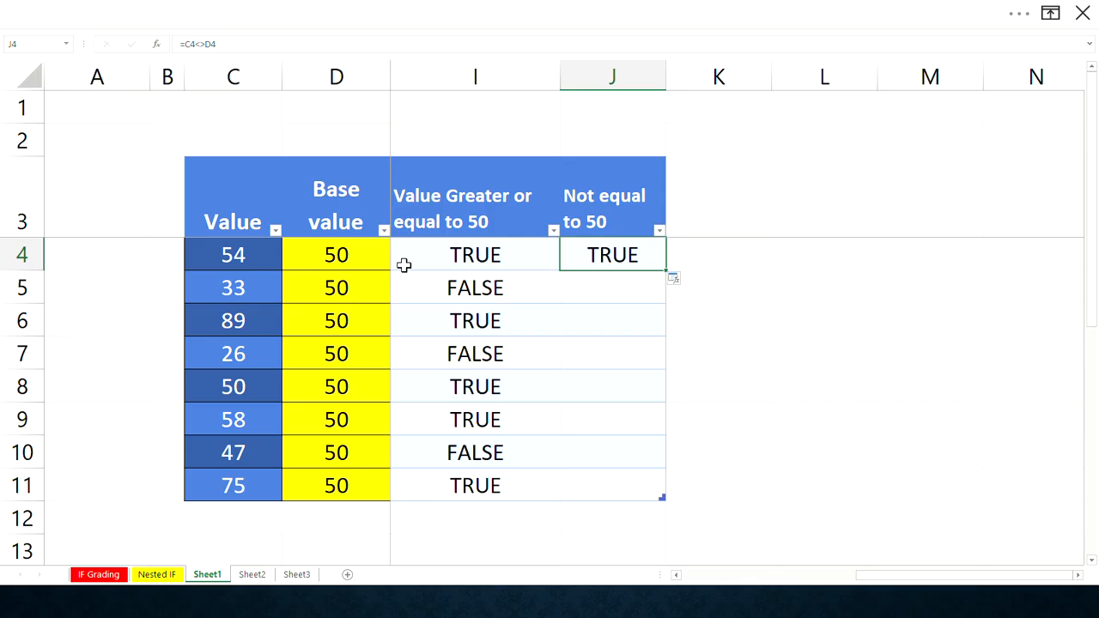
double_click(667, 272)
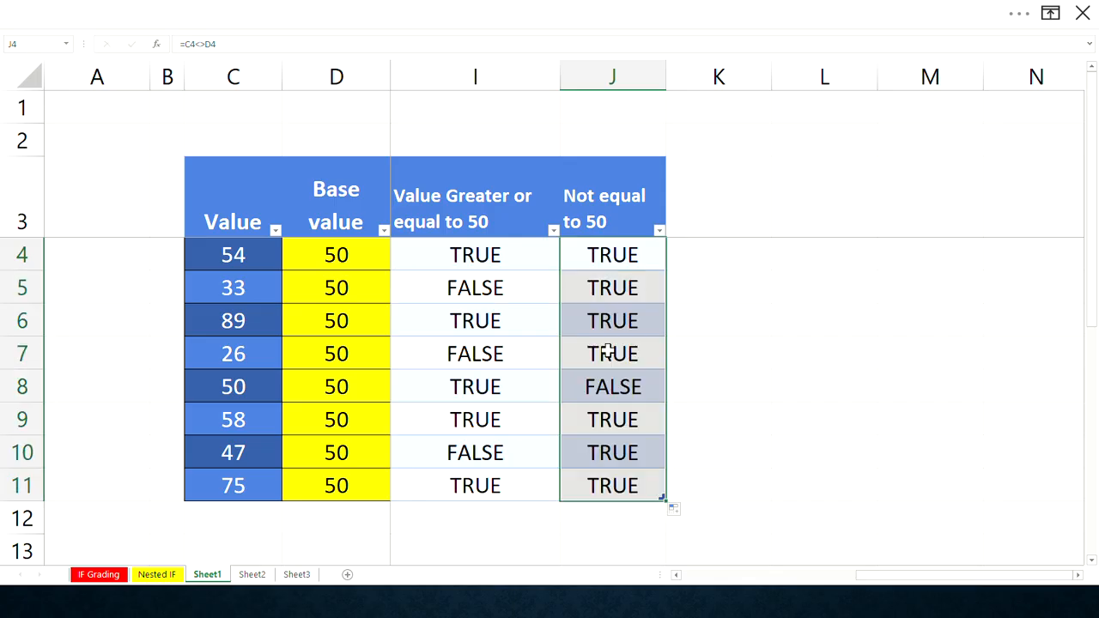
click(28, 389)
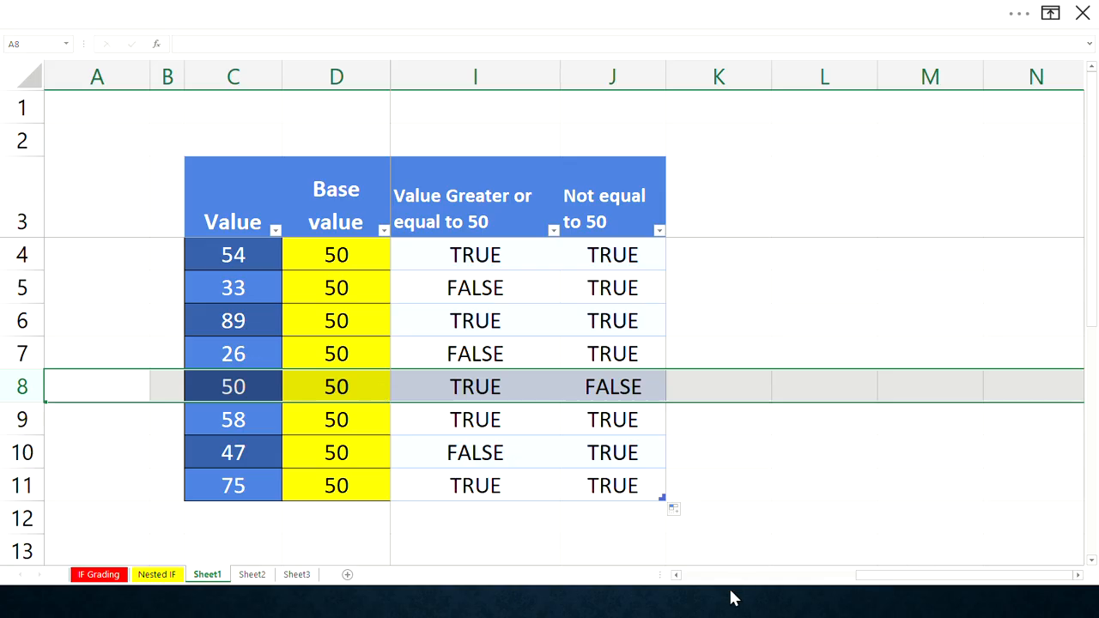
click(675, 576)
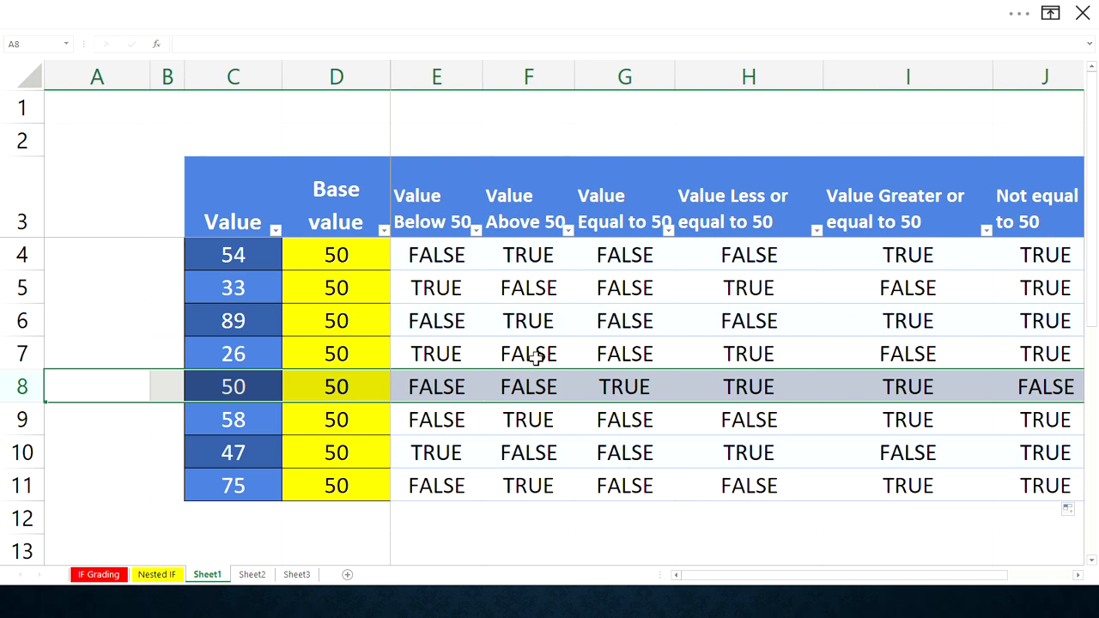
click(475, 32)
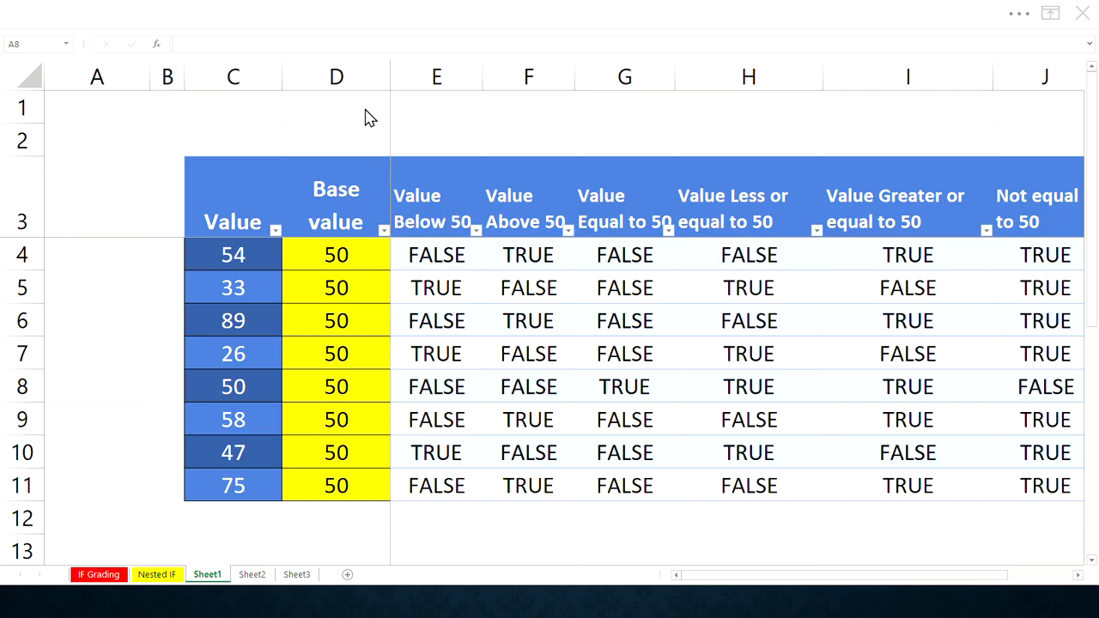
- Delete the Base value column D, then undo the deletion
click(344, 74)
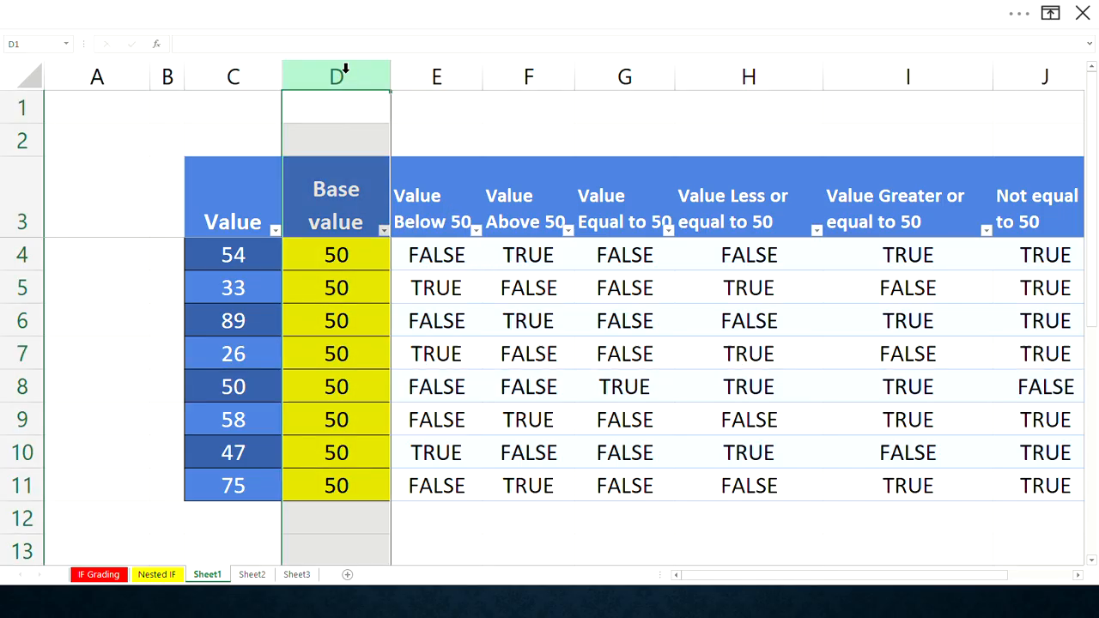
right_click(346, 76)
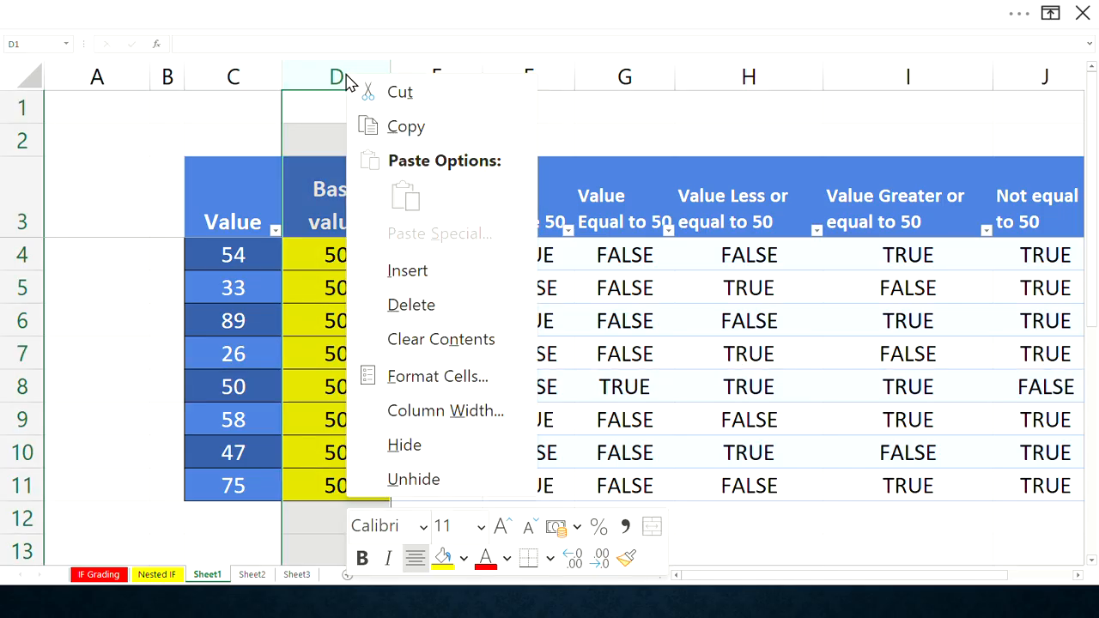
click(452, 318)
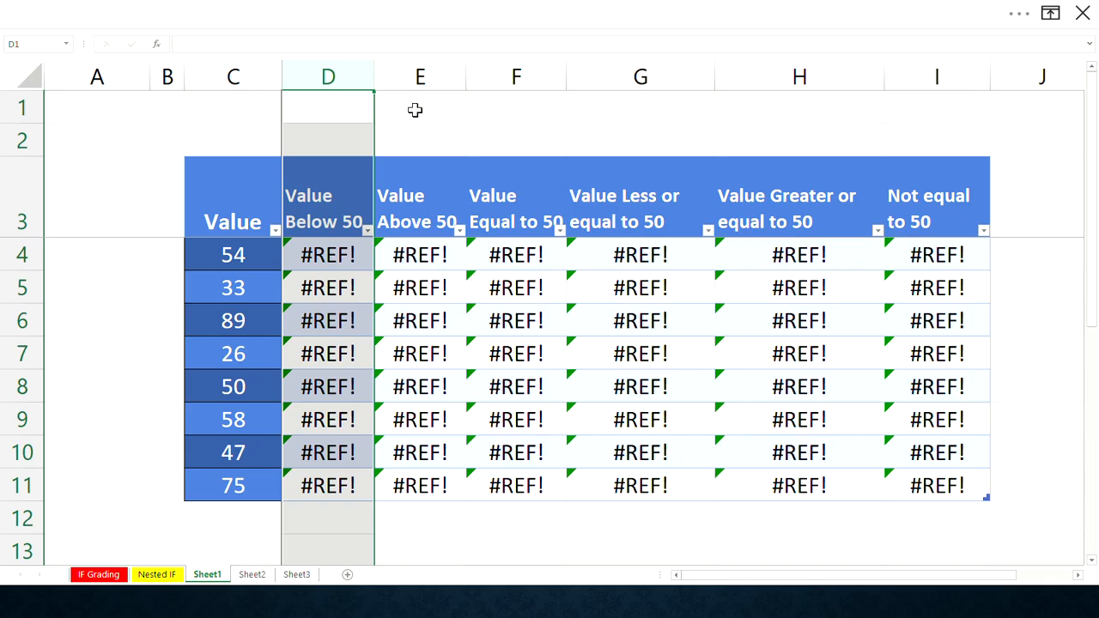
key(ctrl+z)
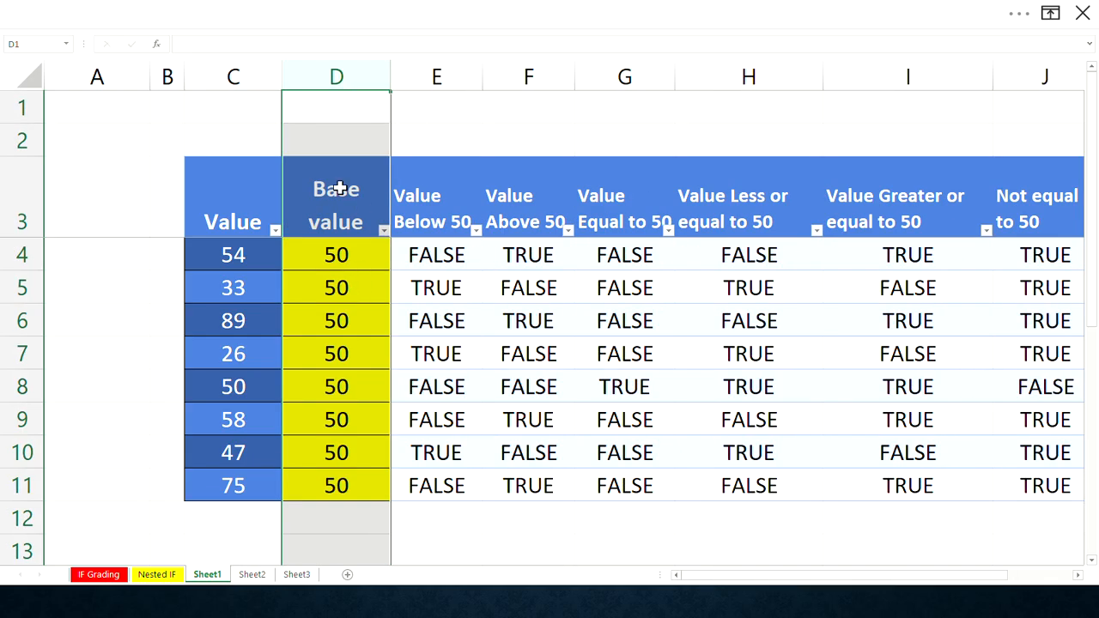
- Switch to Sheet2 and start an IF formula in D4 with the logical test C4<50
click(339, 189)
click(365, 79)
click(252, 574)
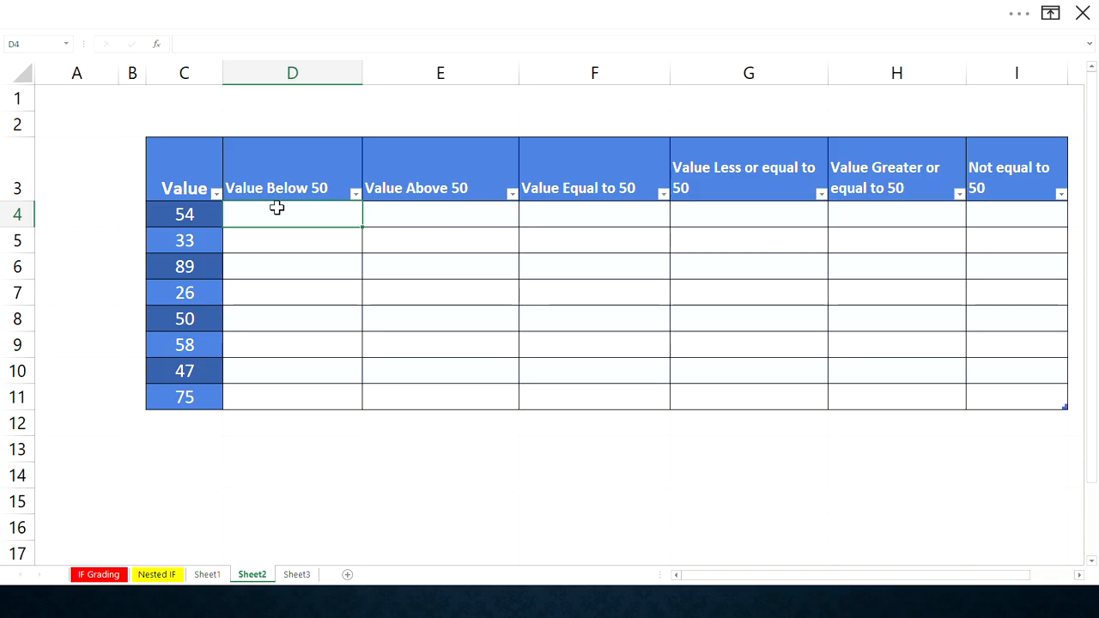
text(=)
text(I)
key(BackSpace)
text(IF)
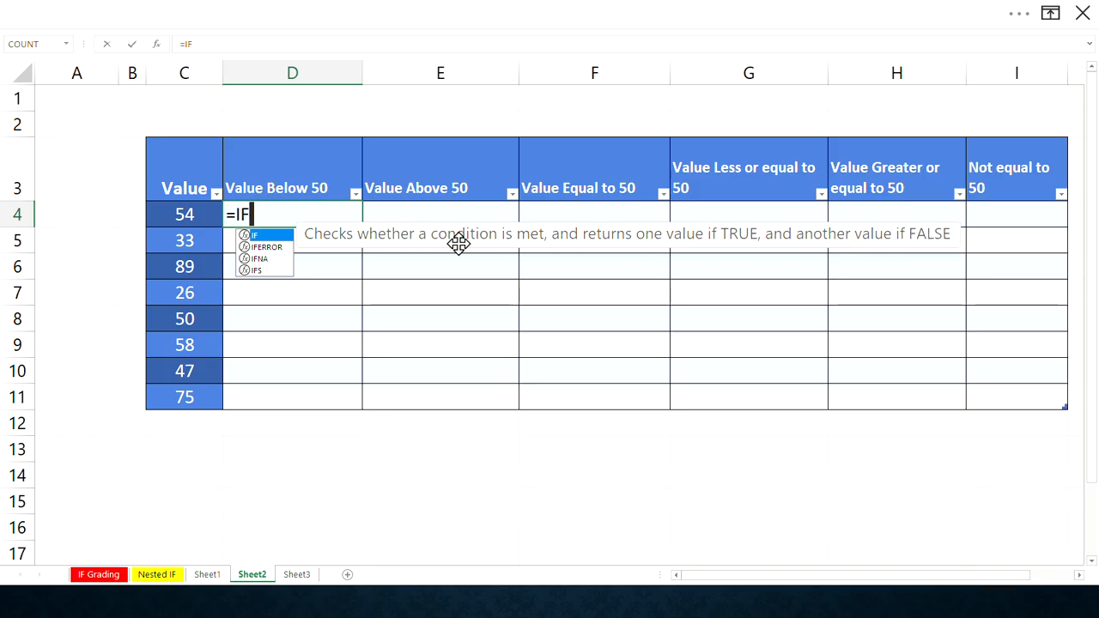
text(()
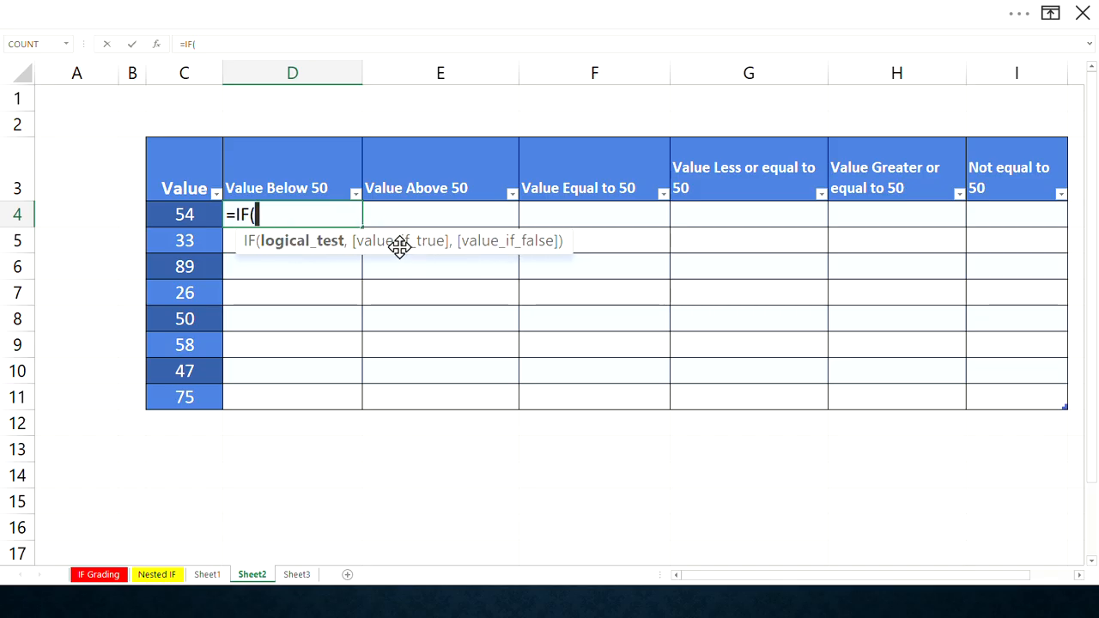
text(C4)
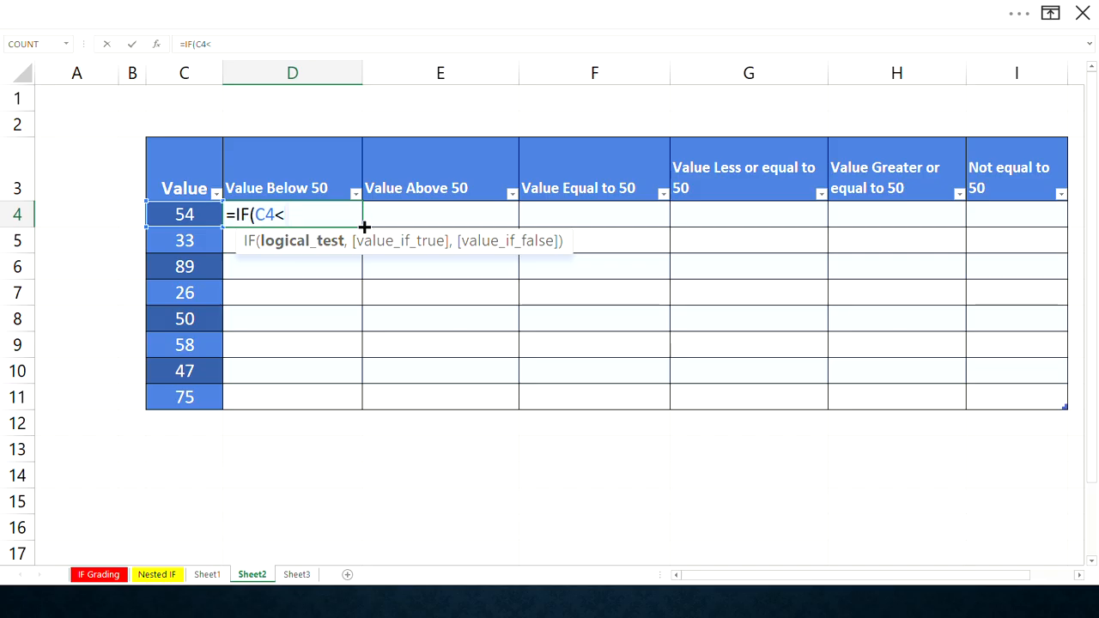
text(<50)
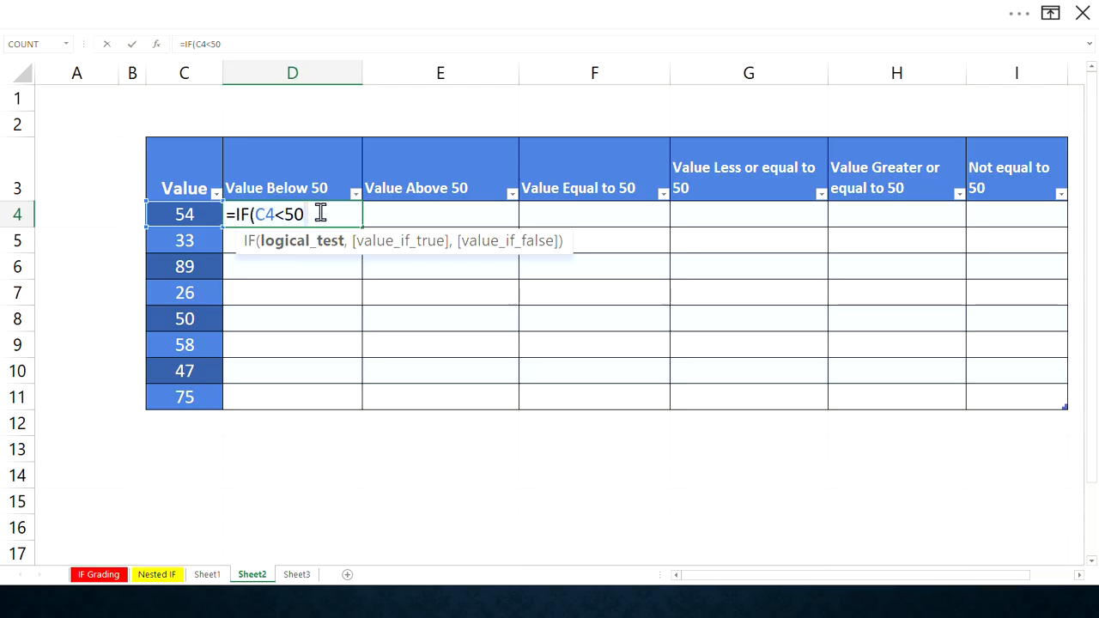
text(.)
text(/)
text(,)
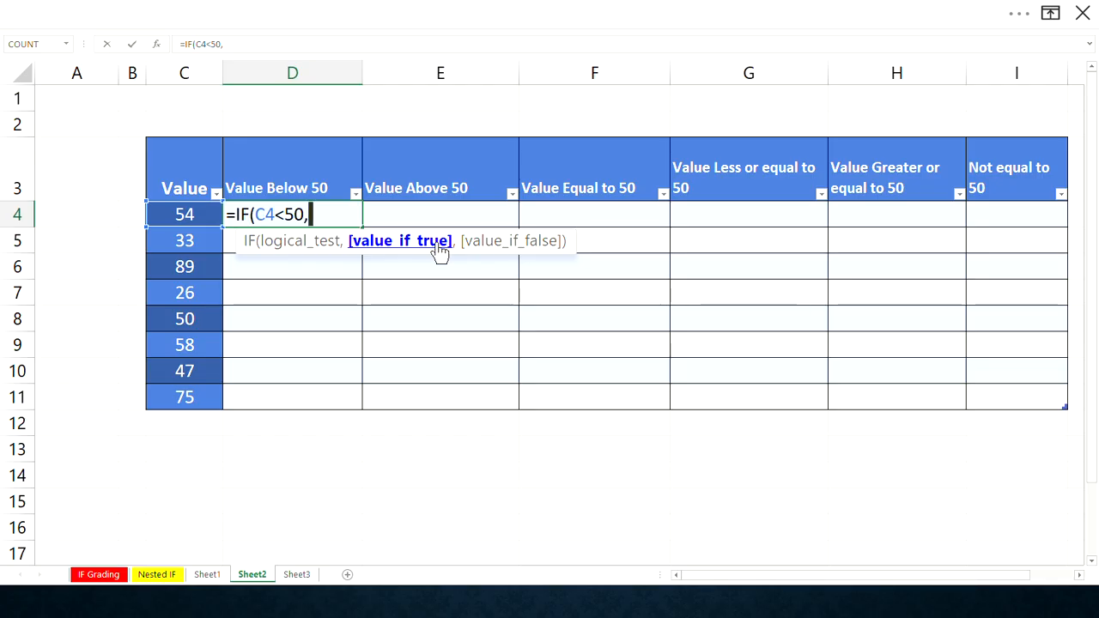
- Complete the D4 formula as =IF(C4<50,"Below 50","Above 50") and enter it
text(")
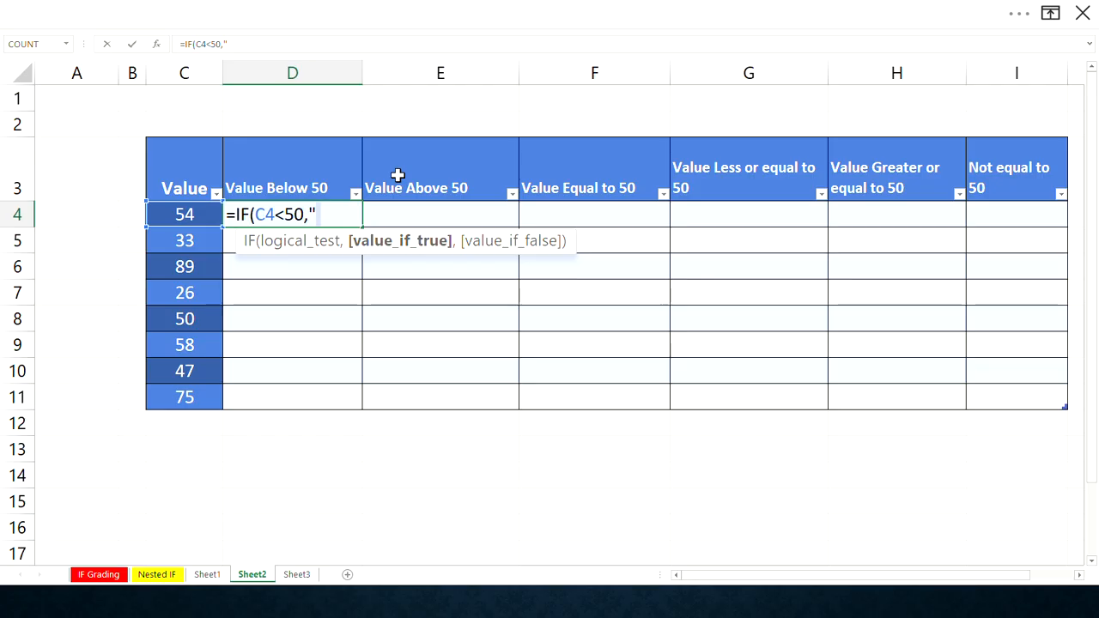
text(b)
key(BackSpace)
text(Below 50)
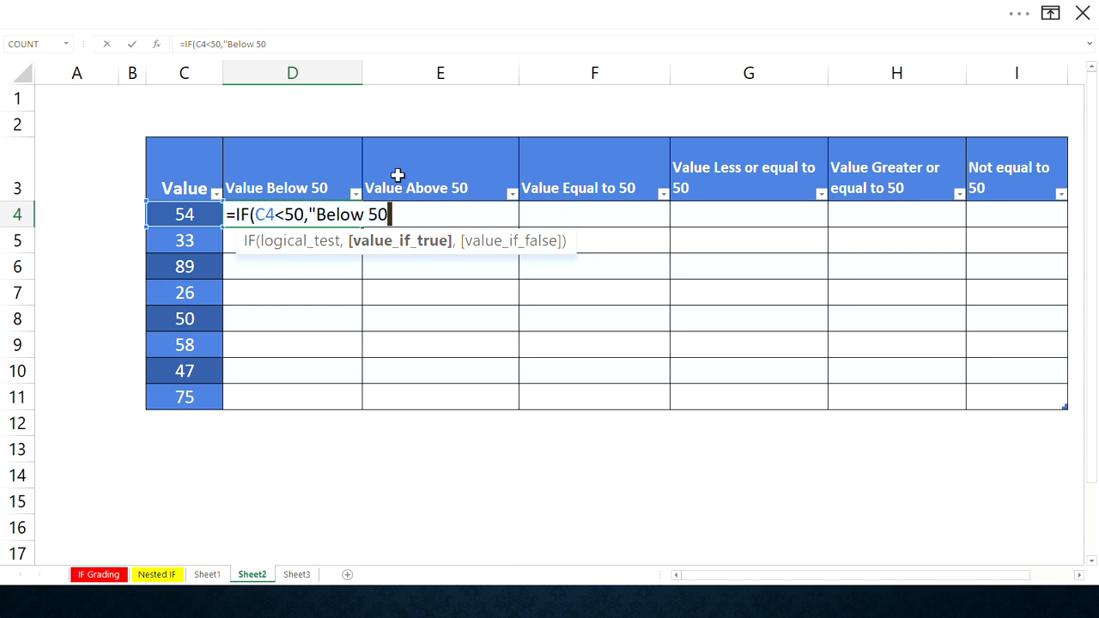
text(",")
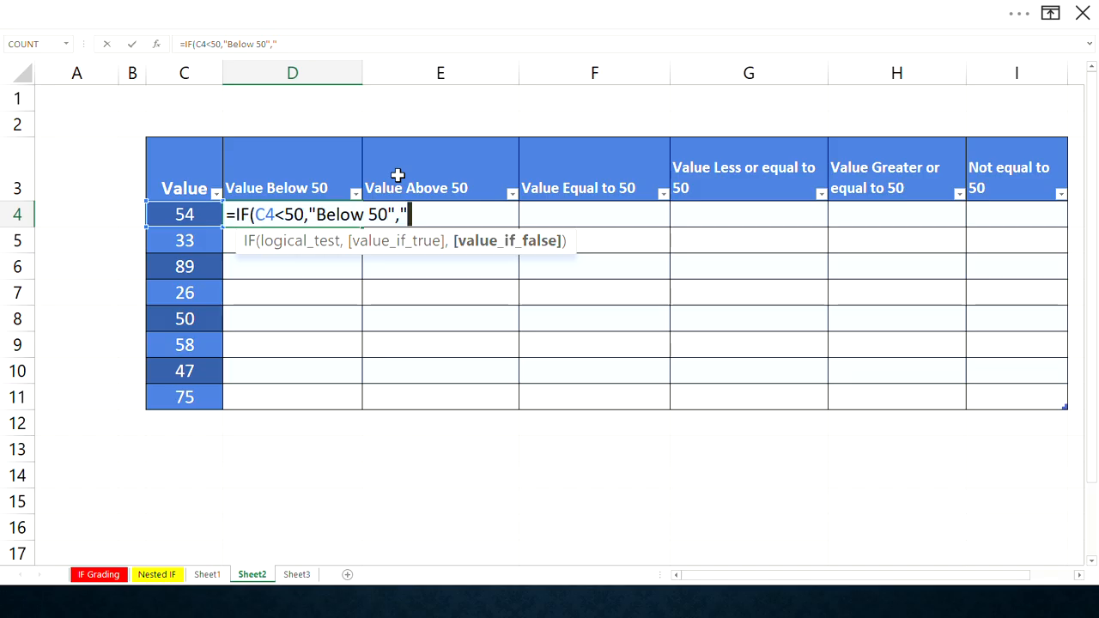
text(Above)
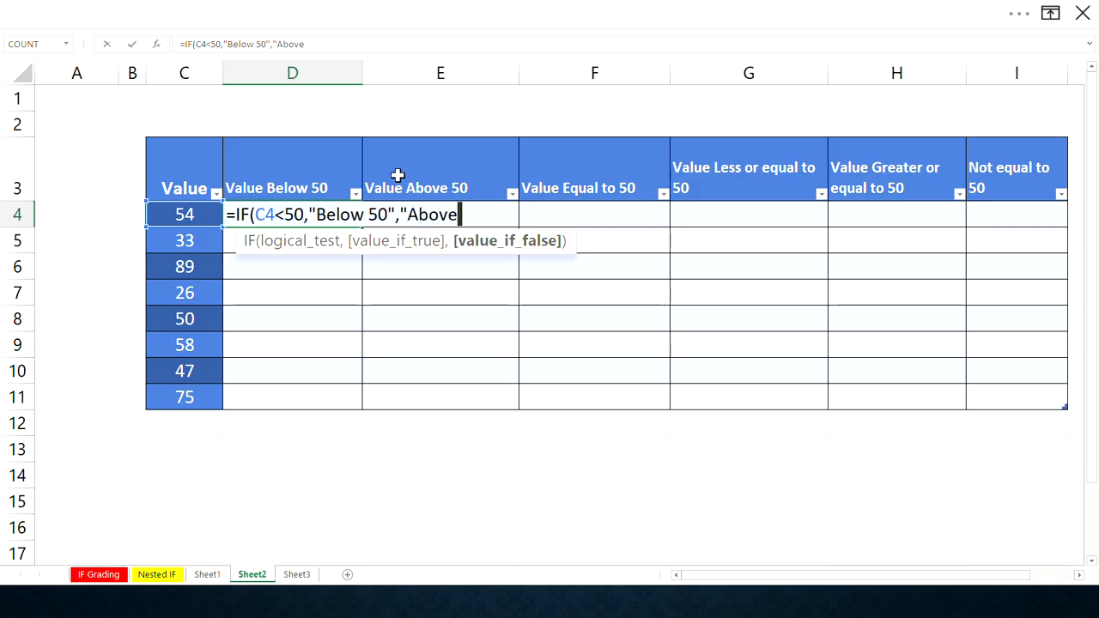
text( 50)
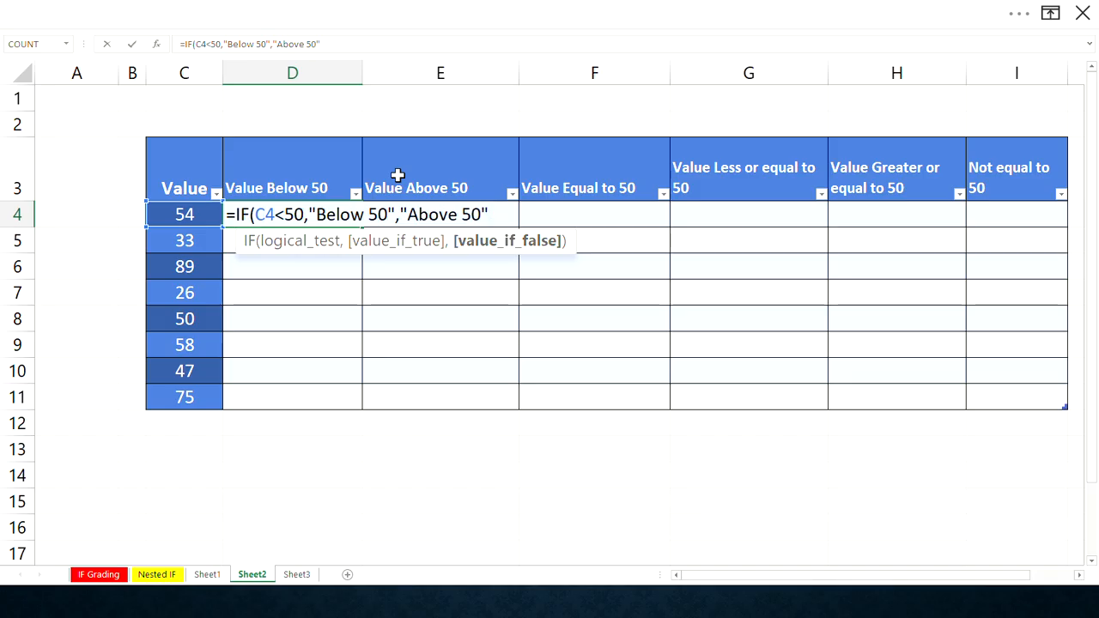
text("+)
key(BackSpace)
text(_)
key(BackSpace)
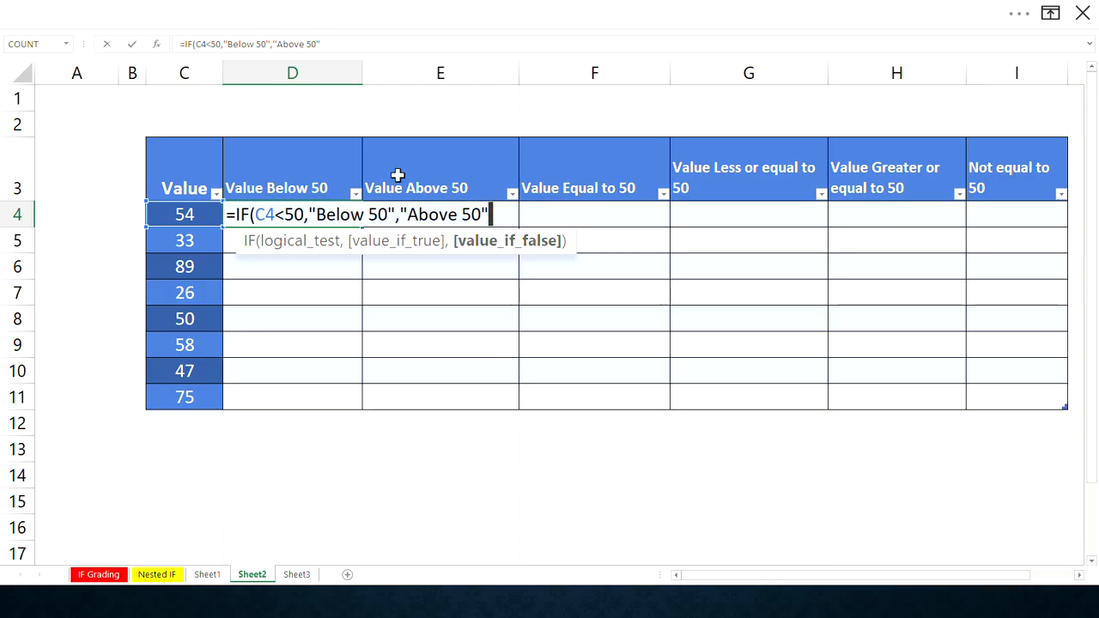
text(+)
key(BackSpace)
key(BackSpace)
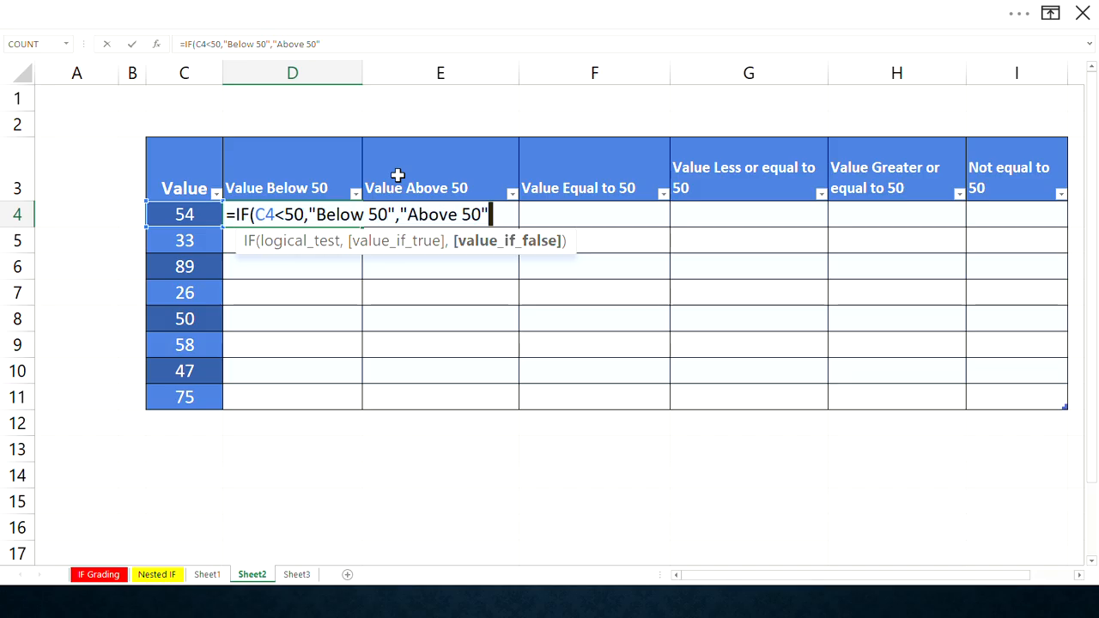
text())
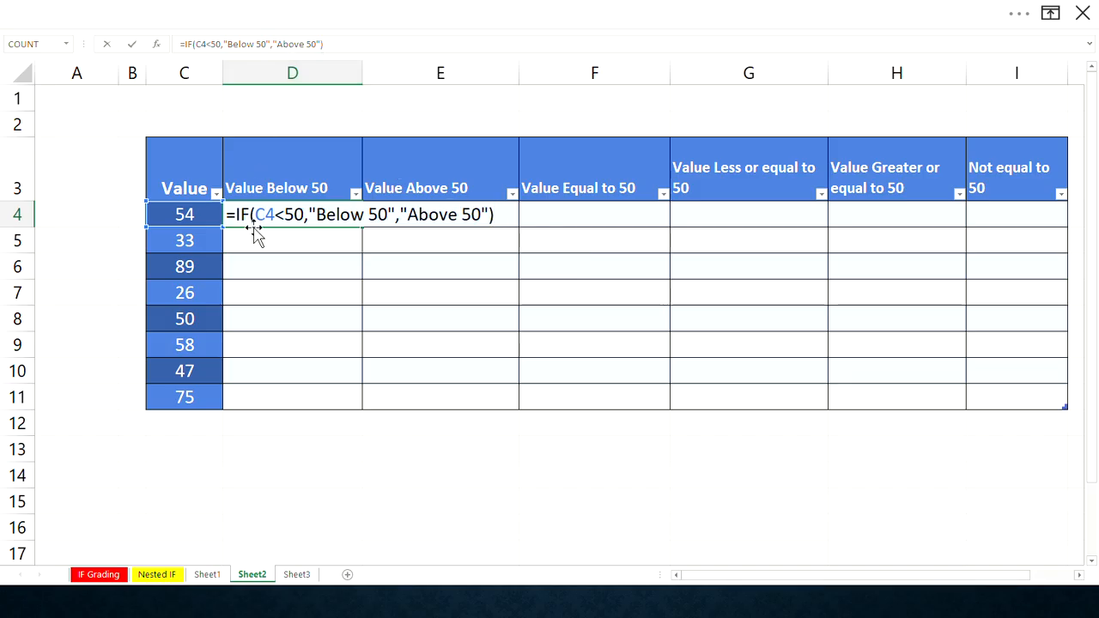
click(296, 215)
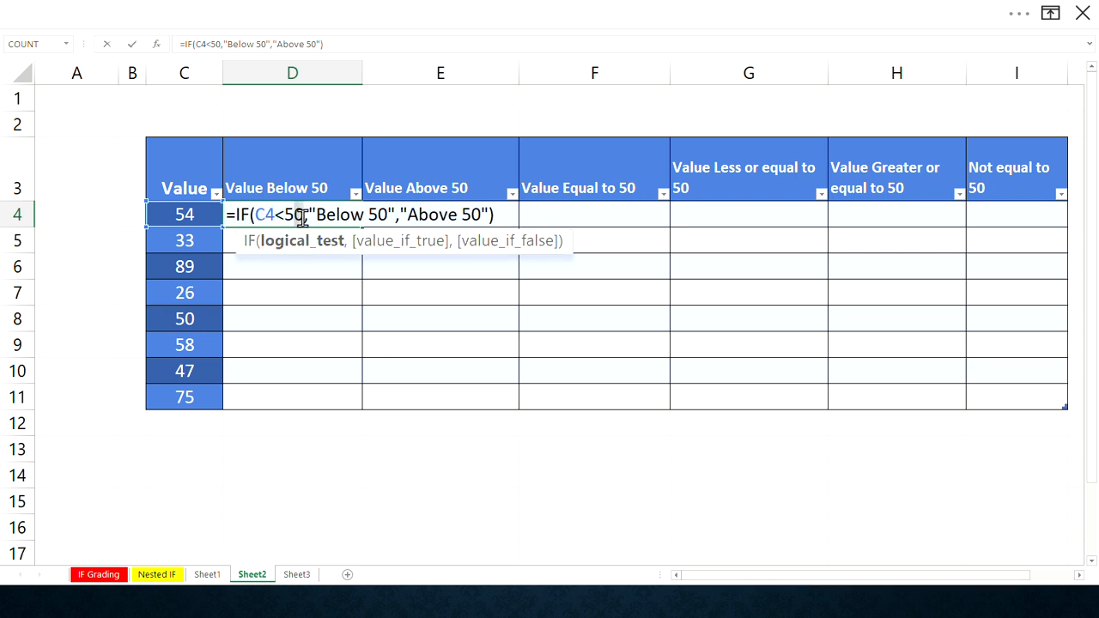
click(309, 215)
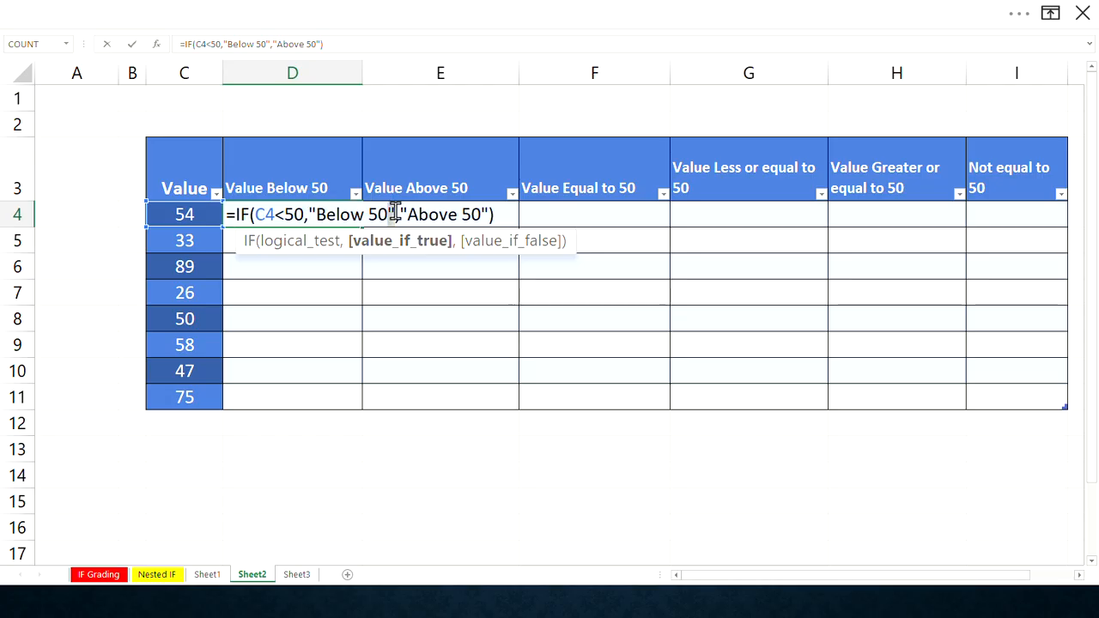
drag(395, 214, 309, 215)
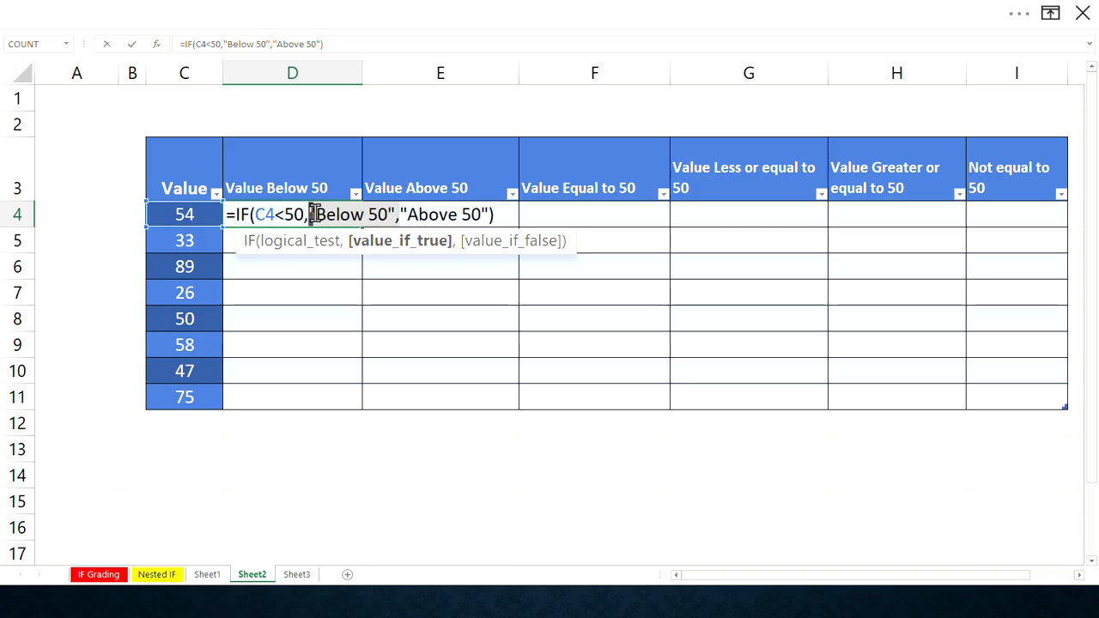
click(400, 214)
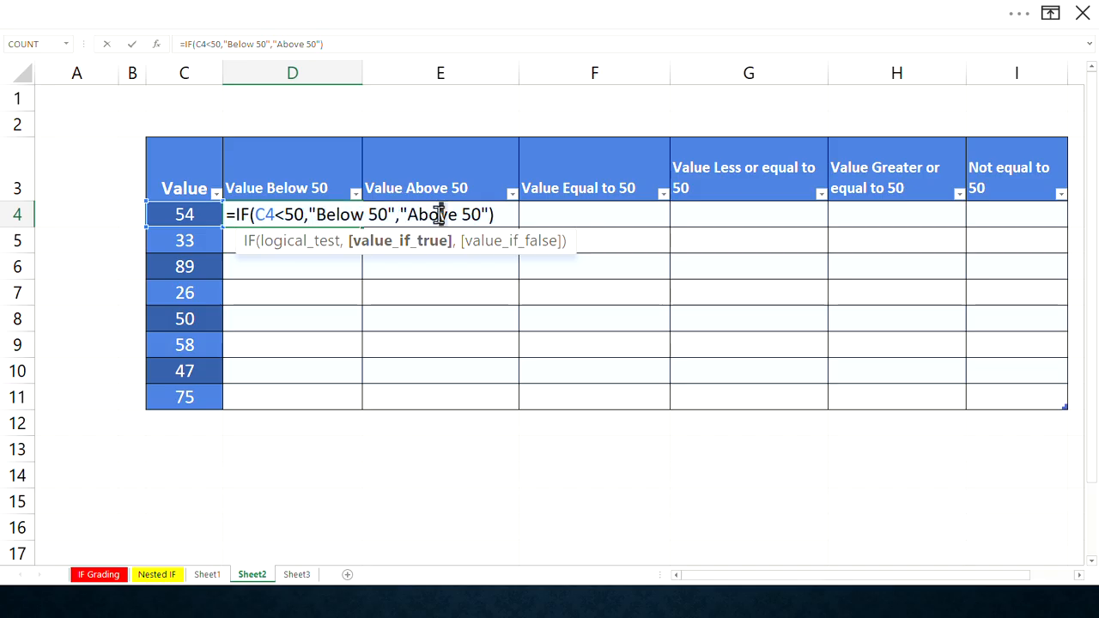
click(486, 213)
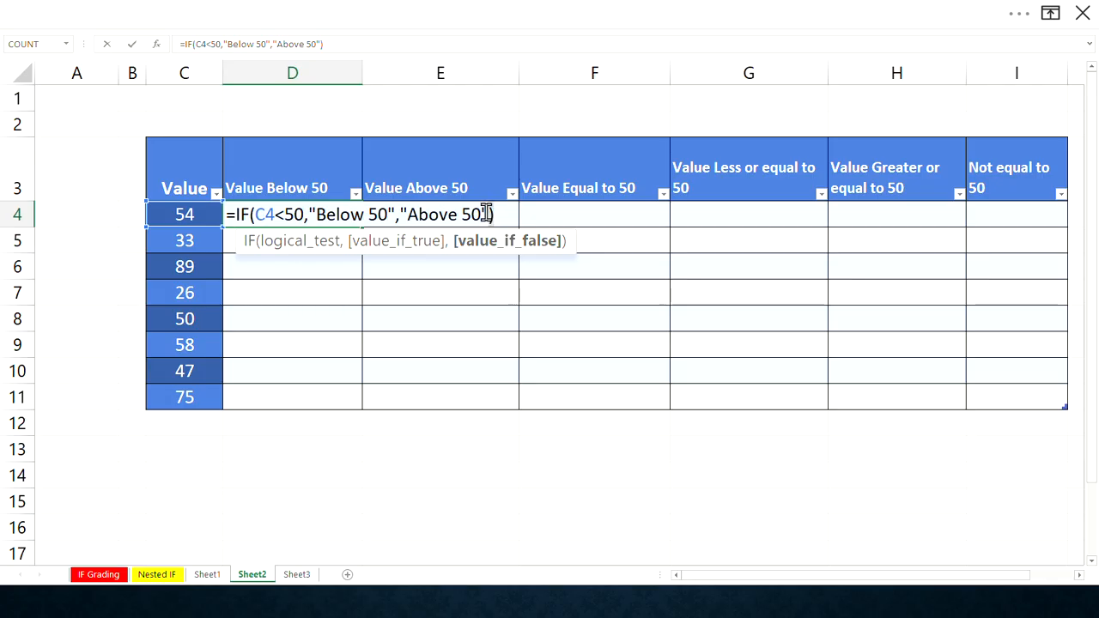
drag(490, 214, 398, 213)
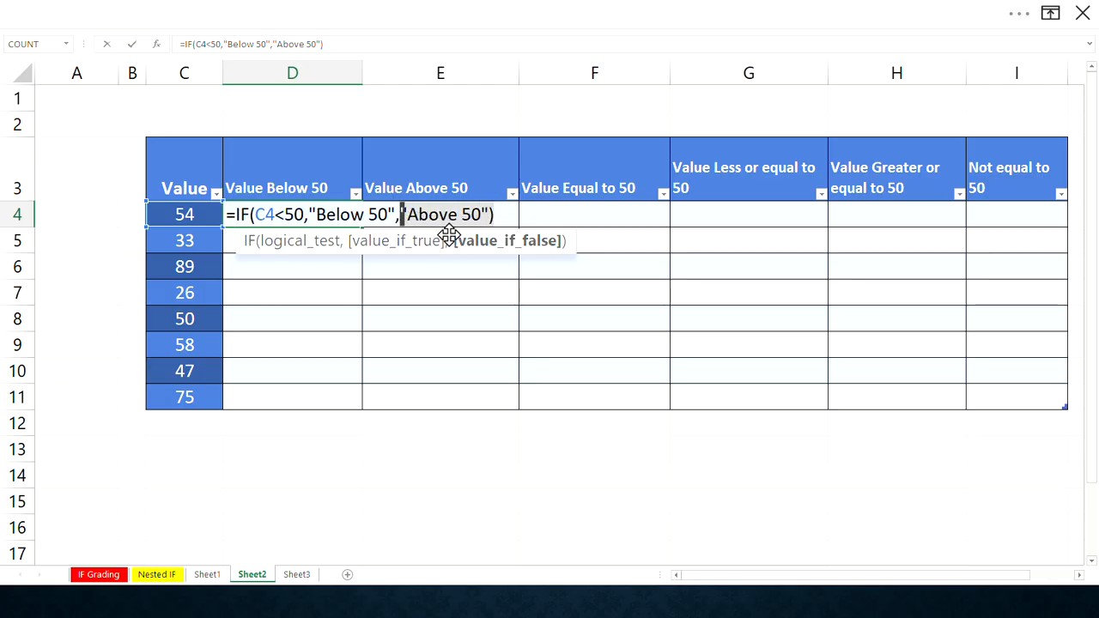
click(500, 215)
key(Return)
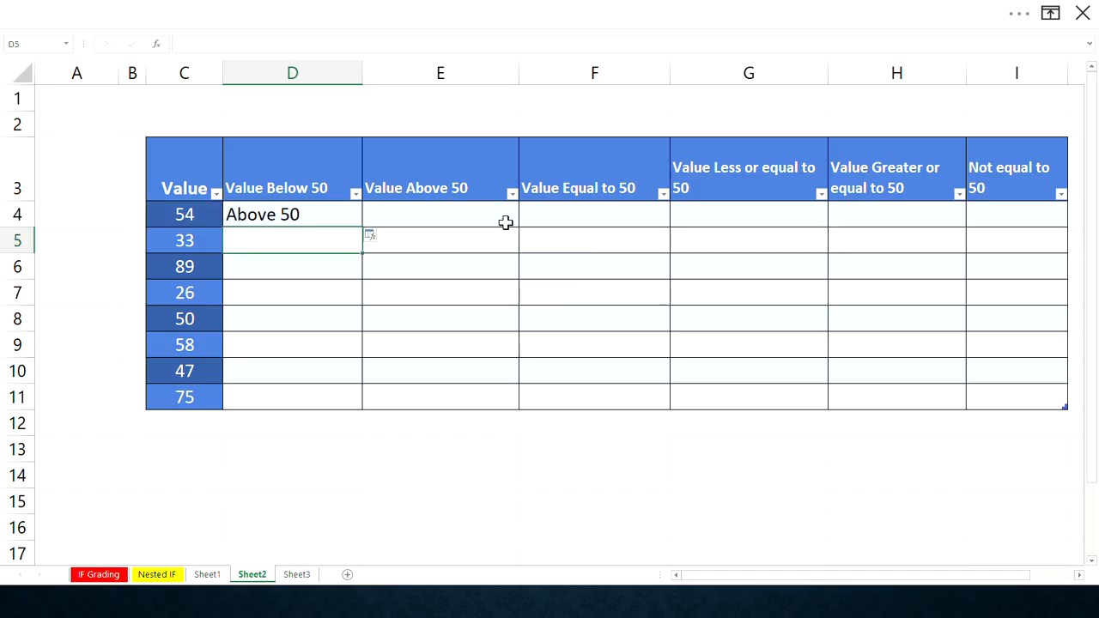
- Fill the D4 formula down the Value Below 50 column to row 11
click(319, 220)
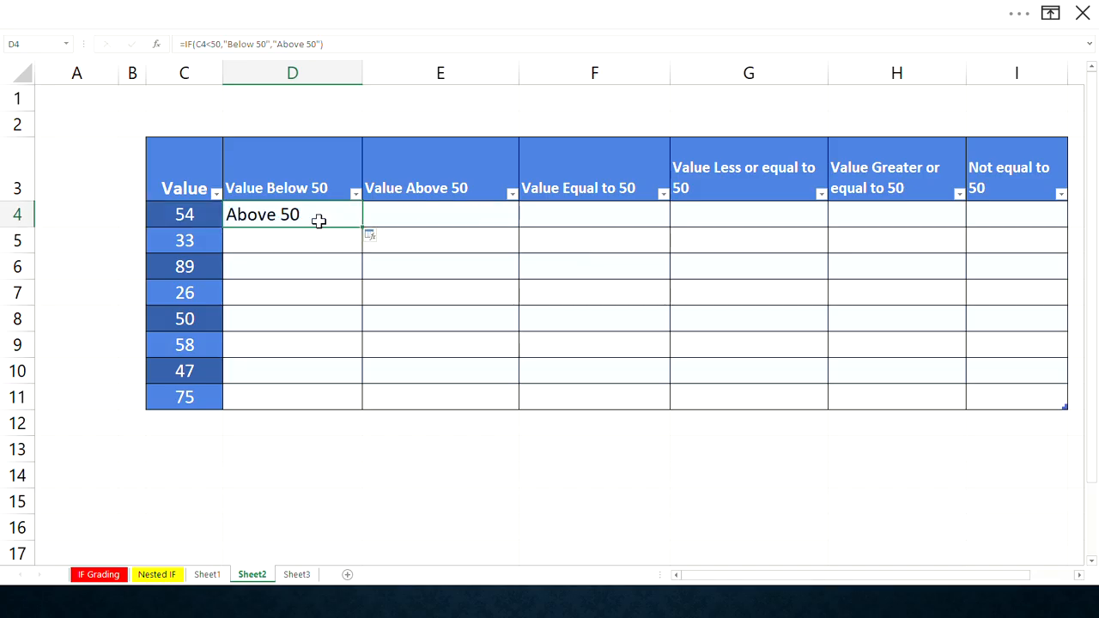
double_click(363, 228)
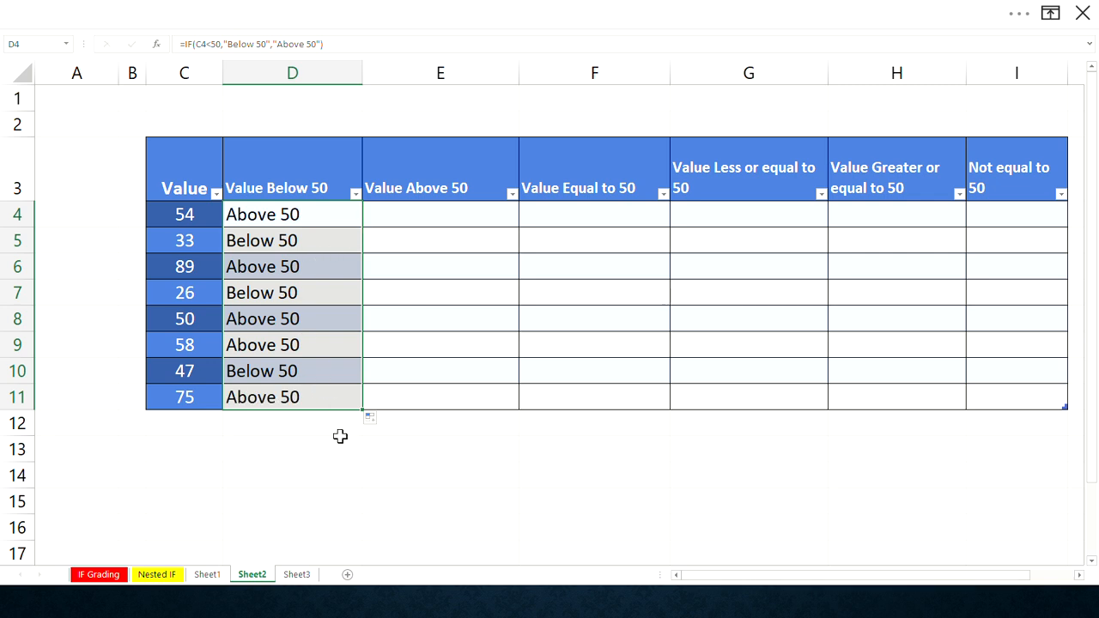
click(315, 221)
- Copy the D4 formula into E4 and change its cell reference from D4 to C4
click(386, 216)
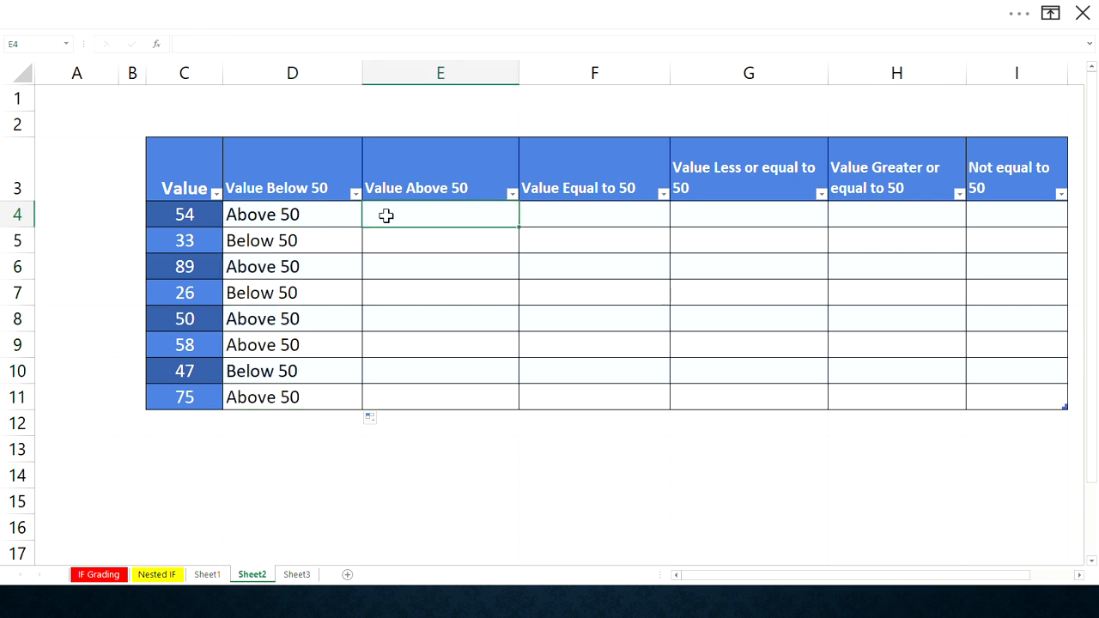
click(354, 221)
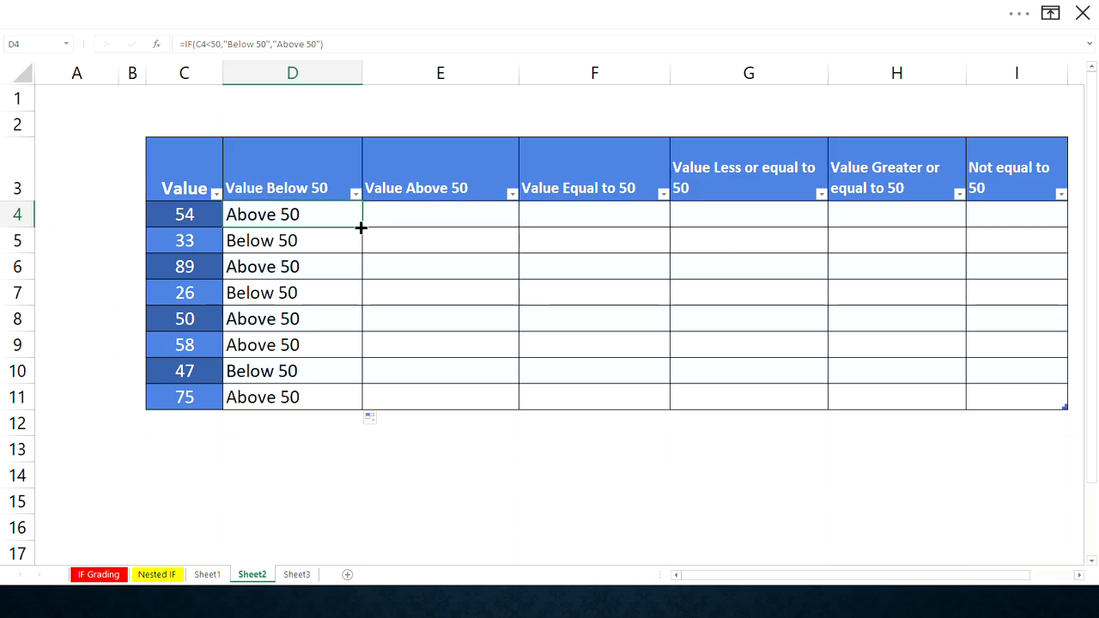
drag(361, 227, 468, 215)
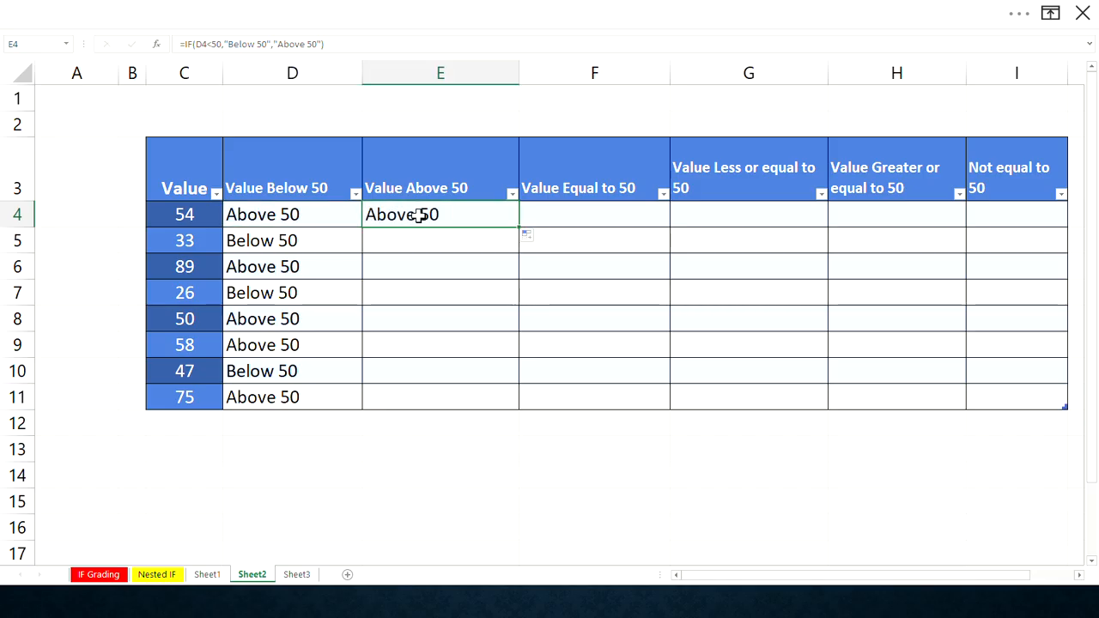
click(233, 43)
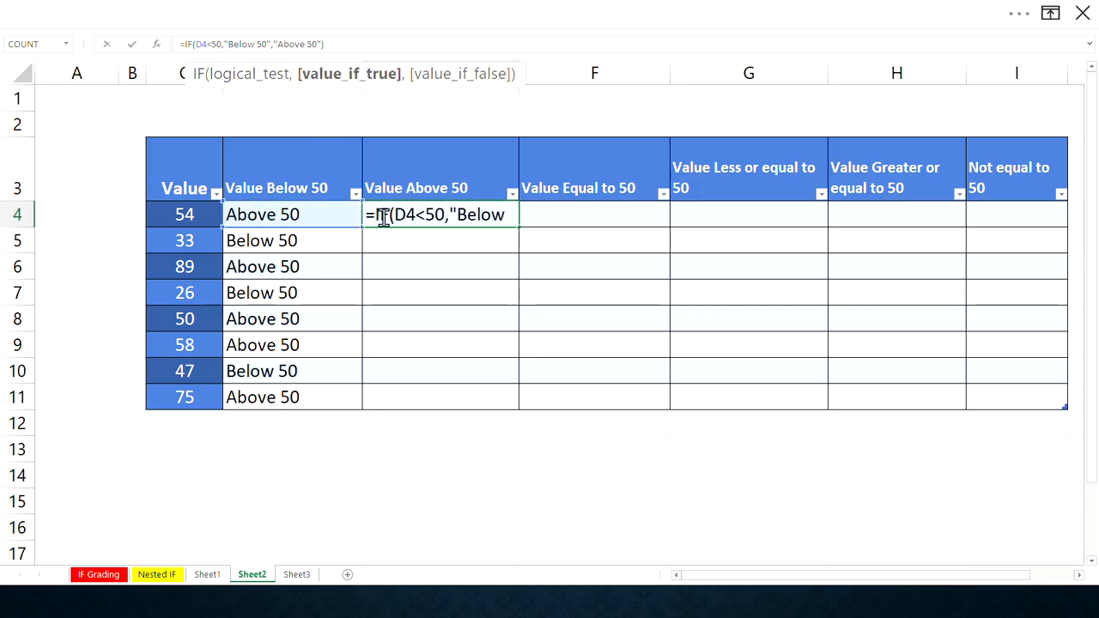
drag(403, 215, 395, 216)
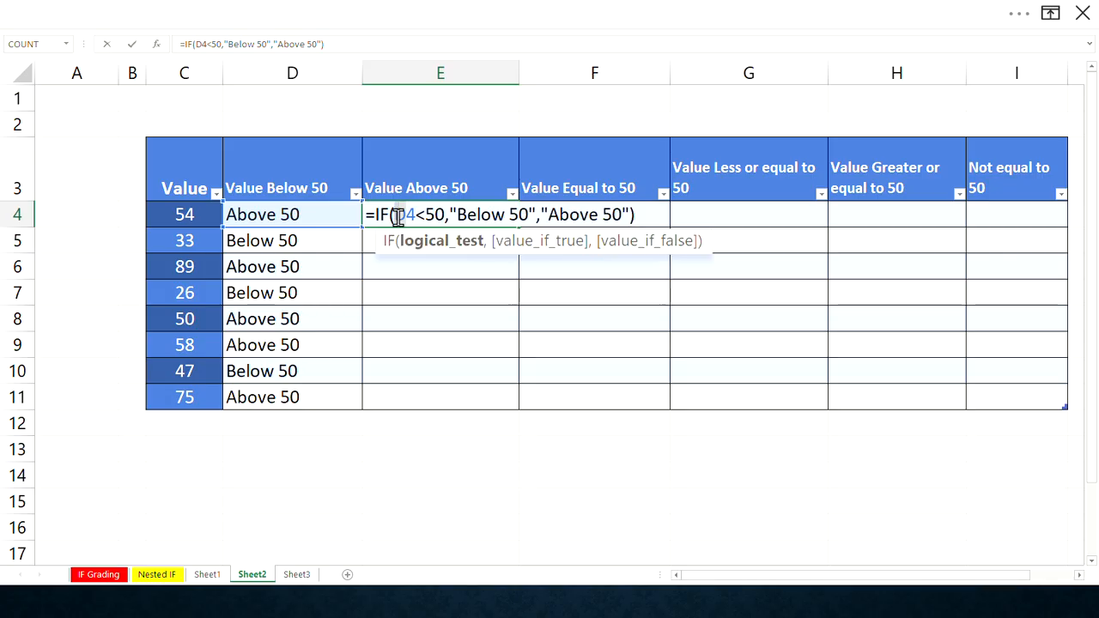
text(c)
key(BackSpace)
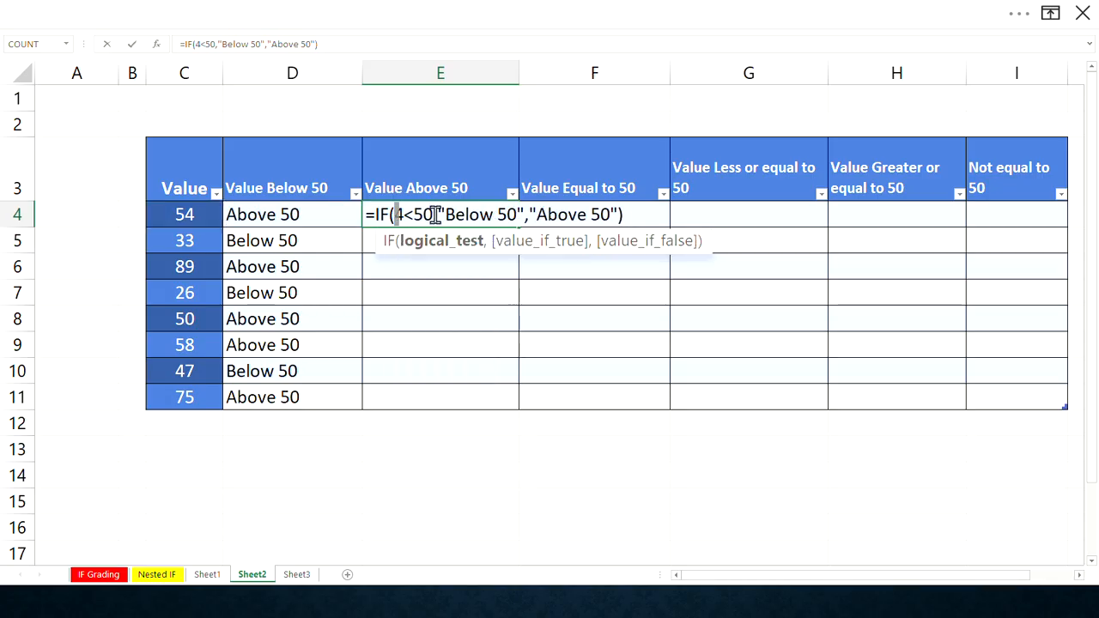
text(C)
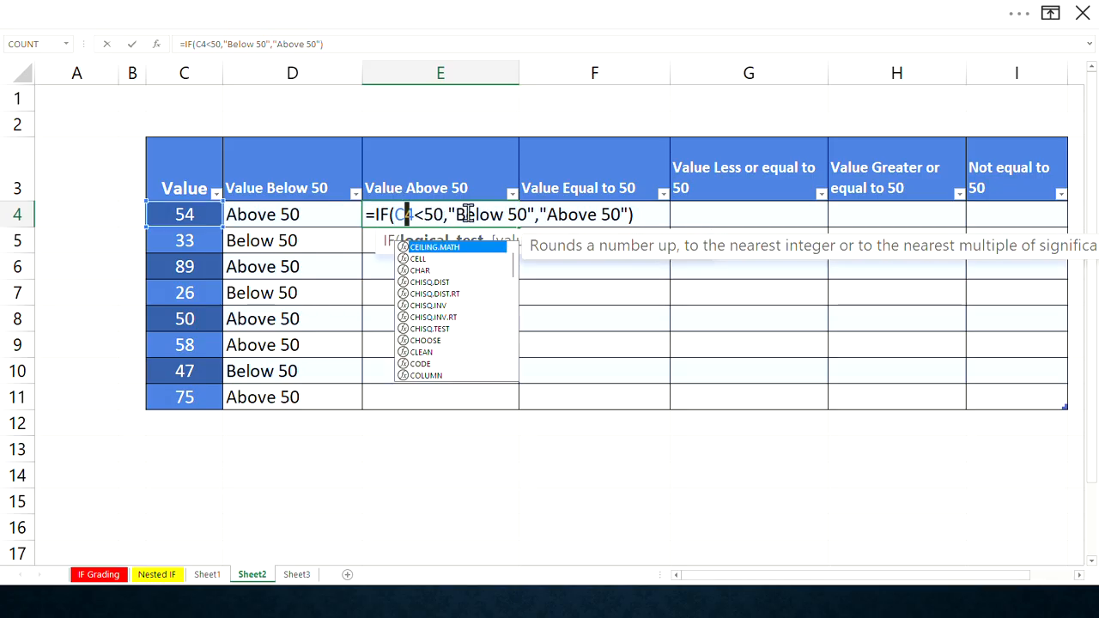
- Change the E4 formula's logical test to C4>50
click(420, 215)
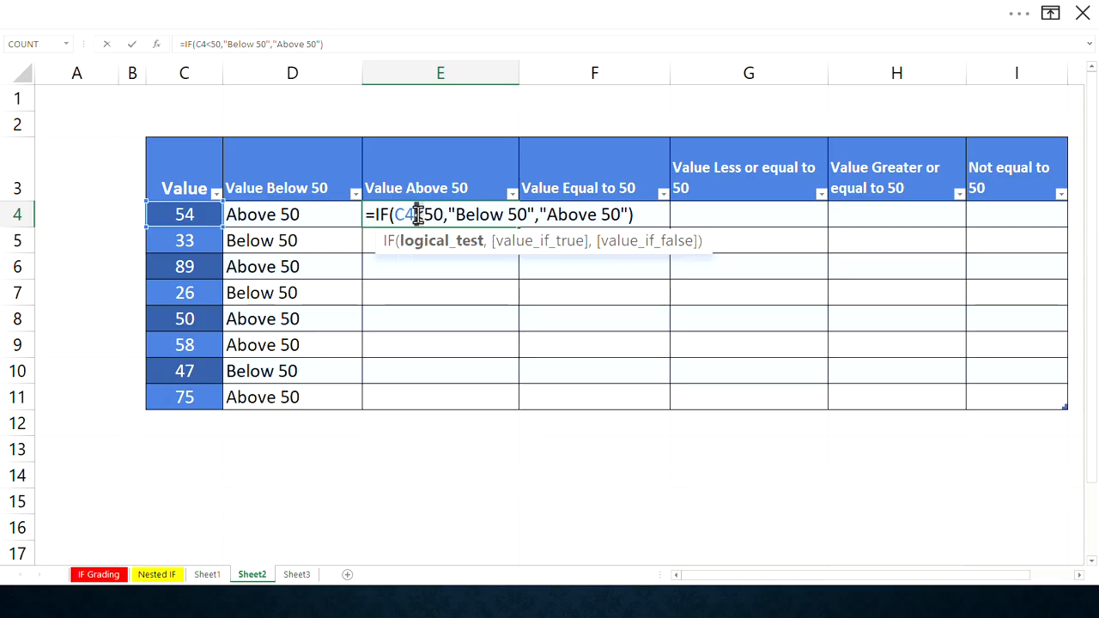
key(Delete)
text(>)
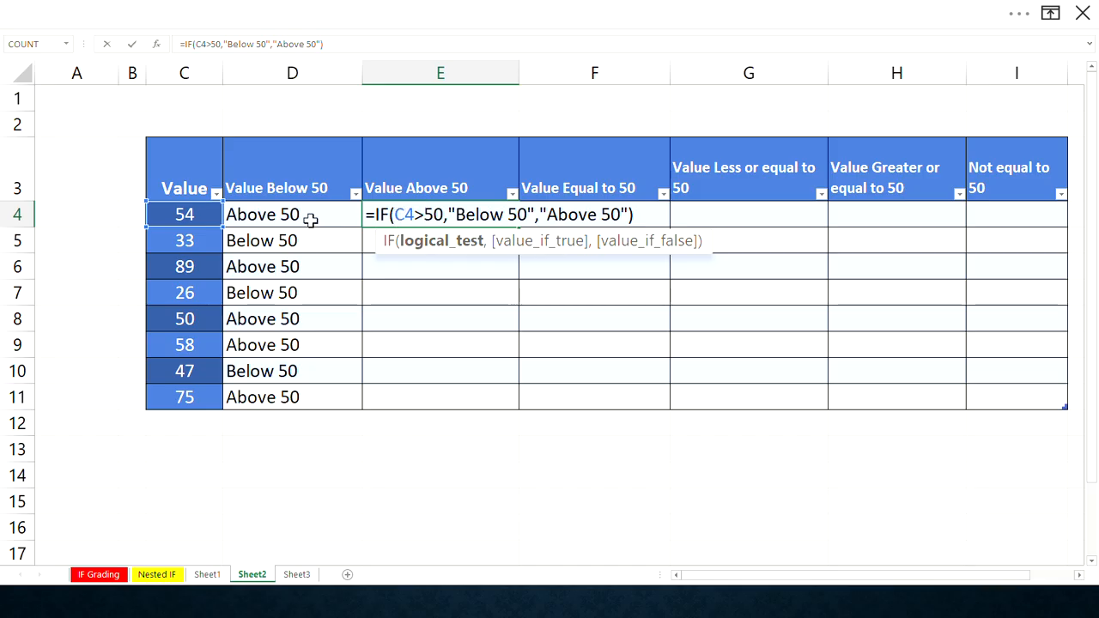
- Swap the E4 formula's labels so it reads =IF(C4>50,"Above 50","Below 50") and enter it
click(496, 213)
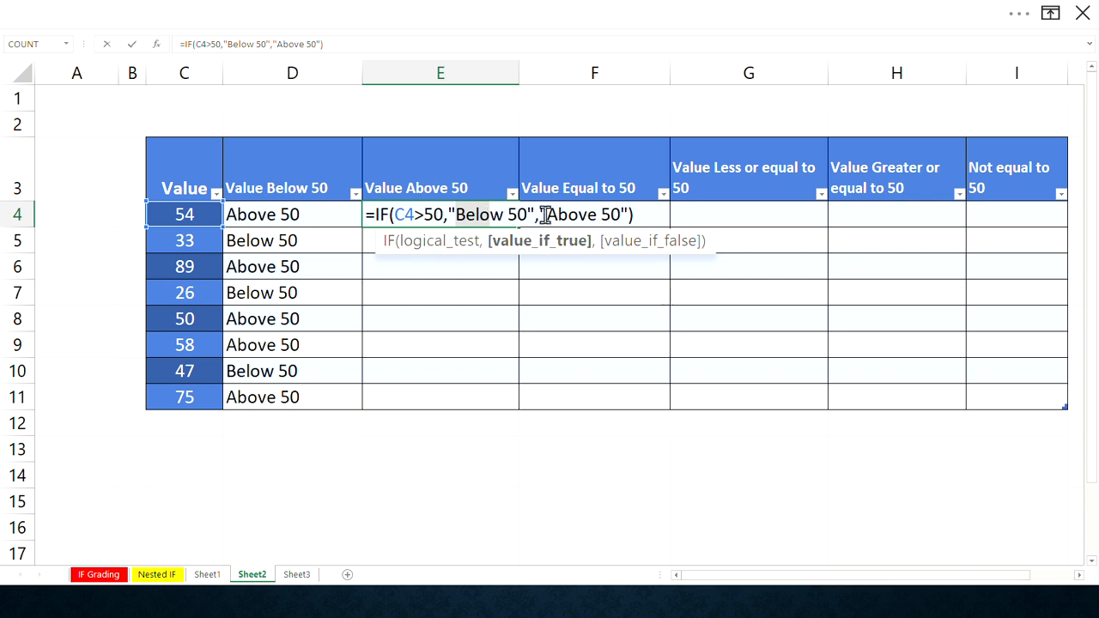
drag(546, 214, 593, 214)
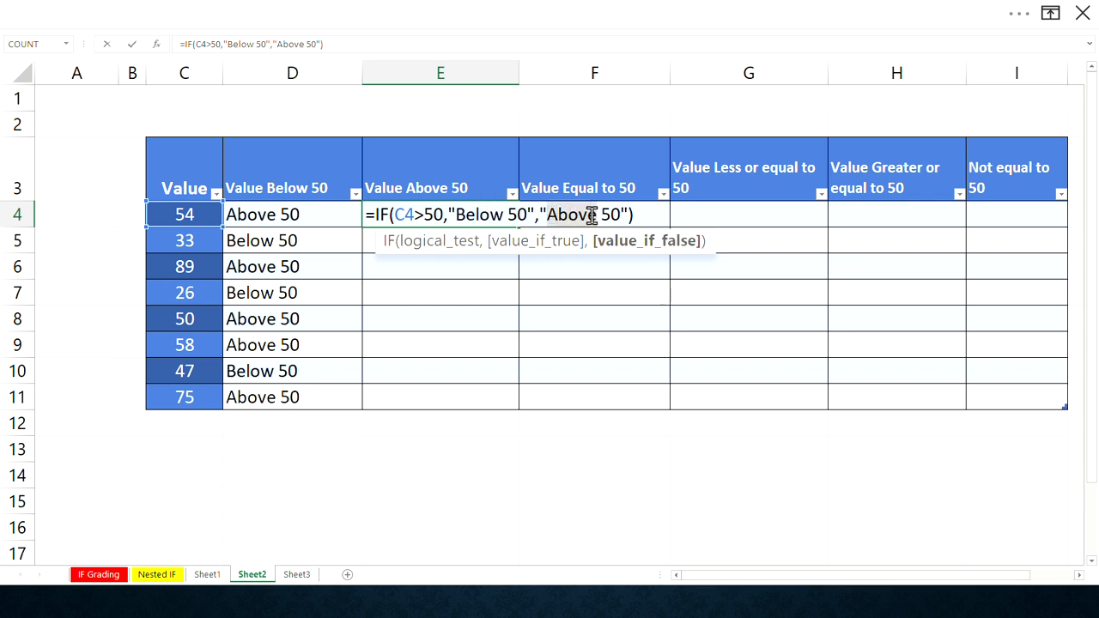
key(Delete)
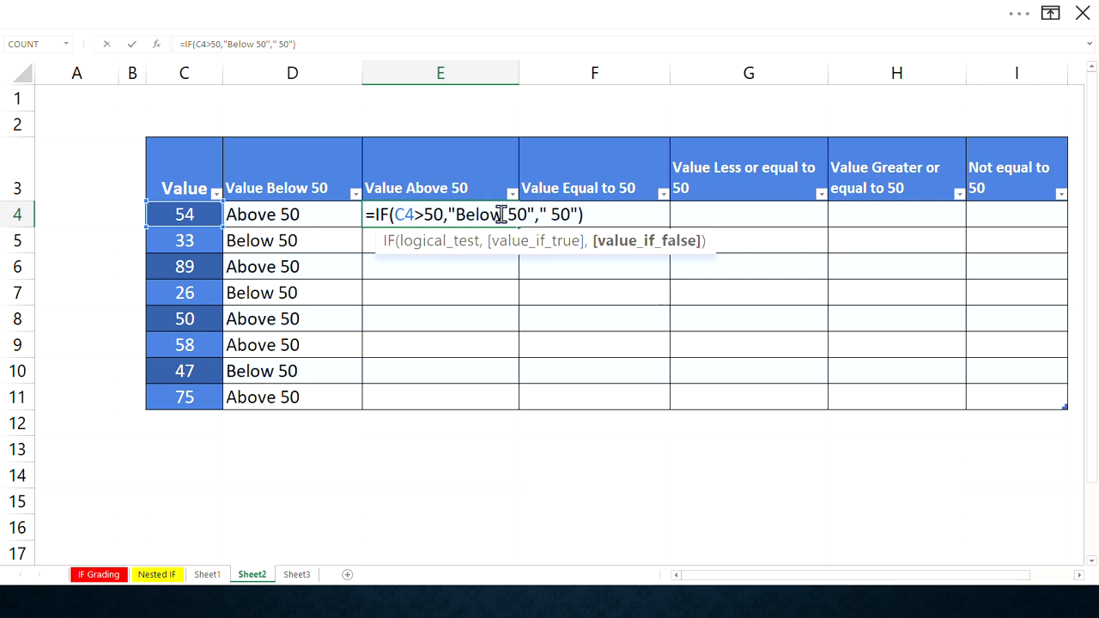
drag(503, 214, 453, 218)
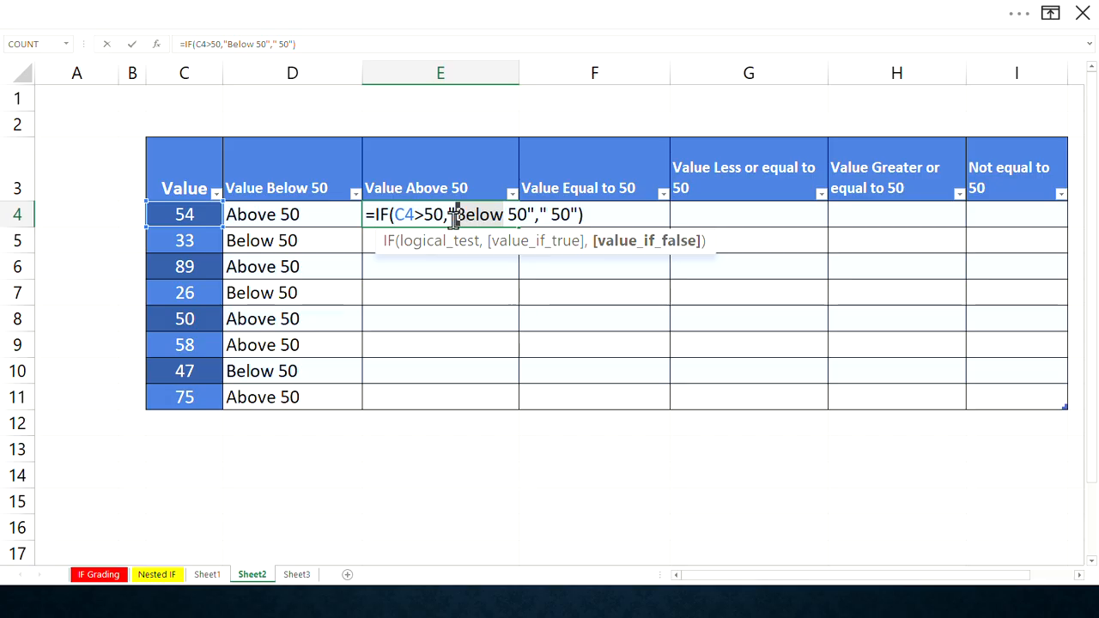
click(459, 217)
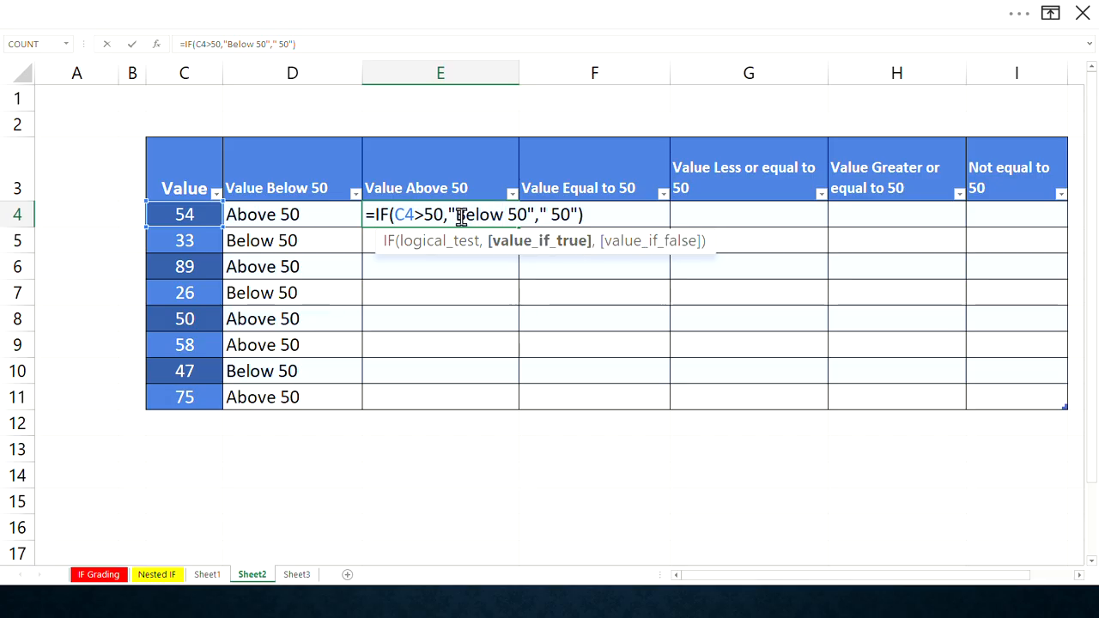
text(Above)
drag(505, 215, 550, 215)
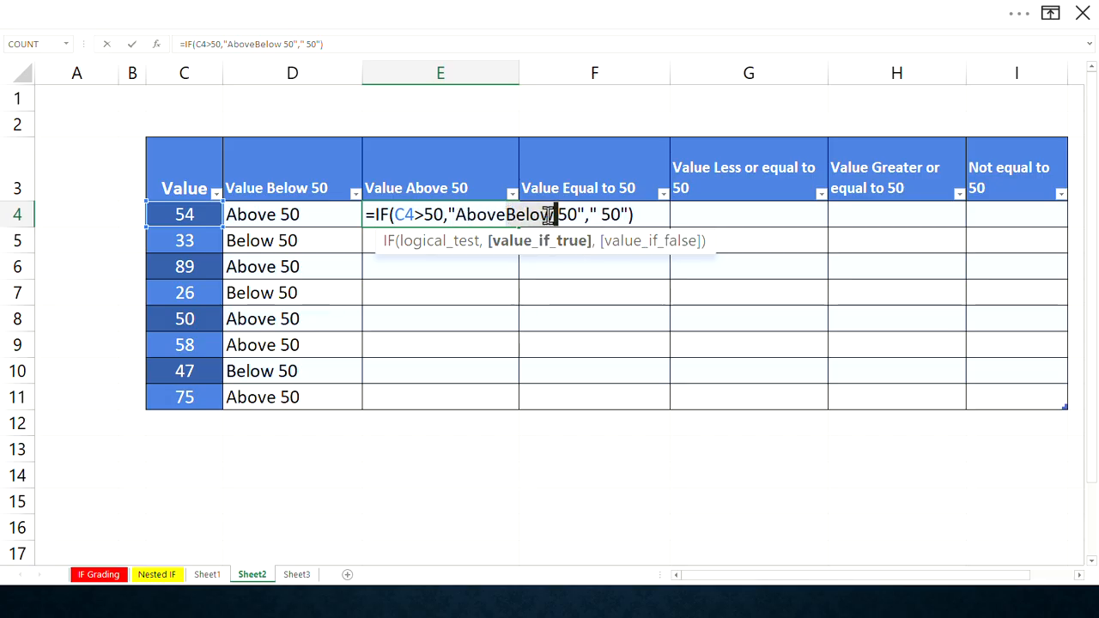
key(ctrl+x)
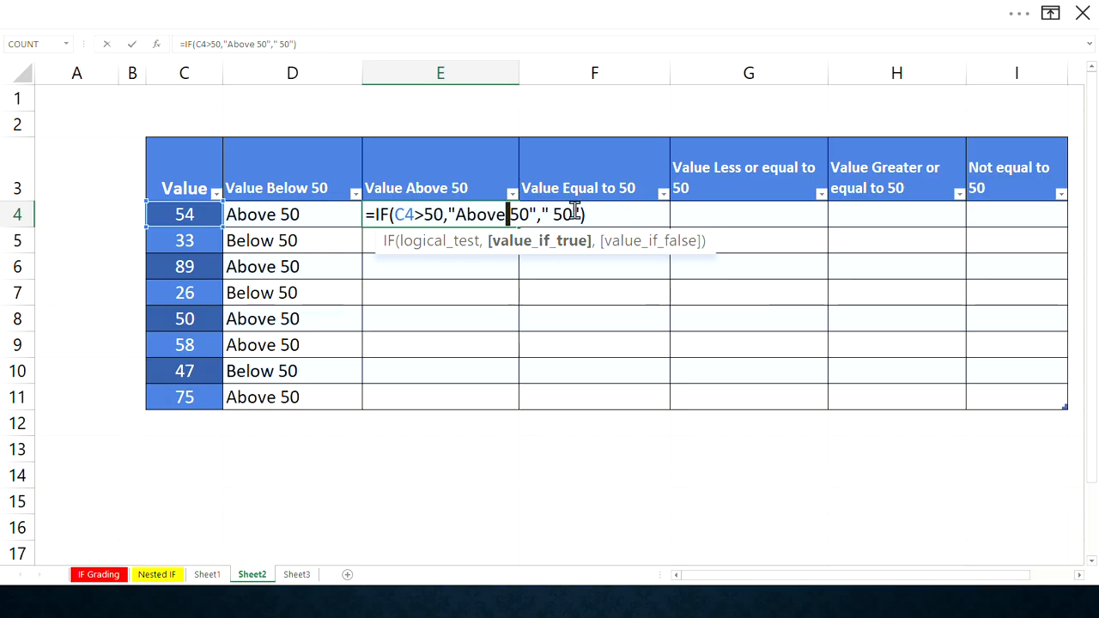
click(559, 214)
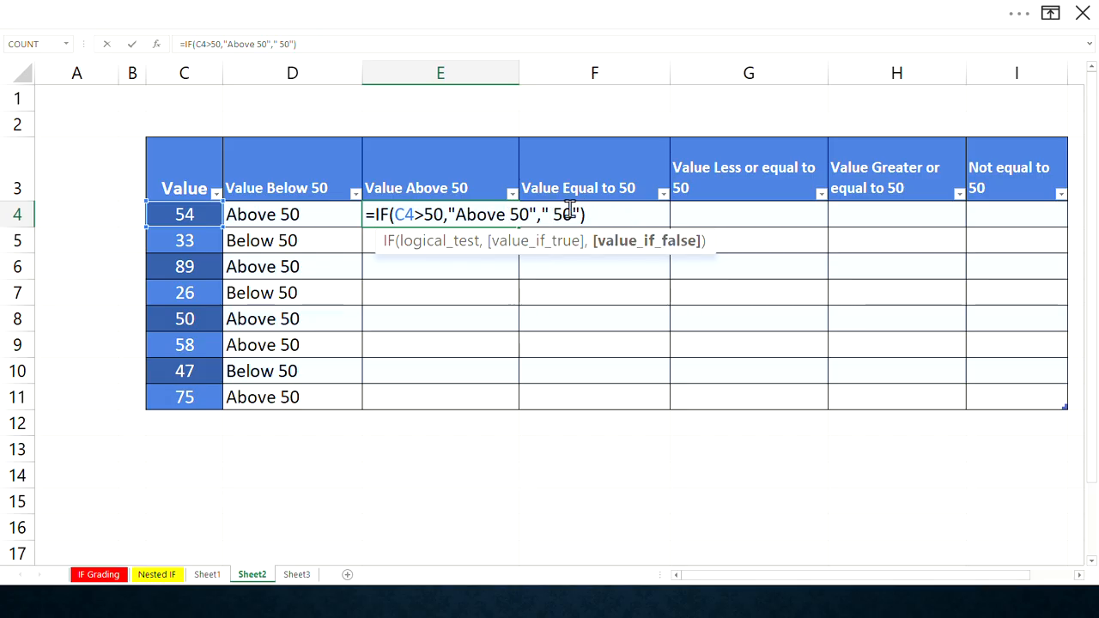
key(ctrl+v)
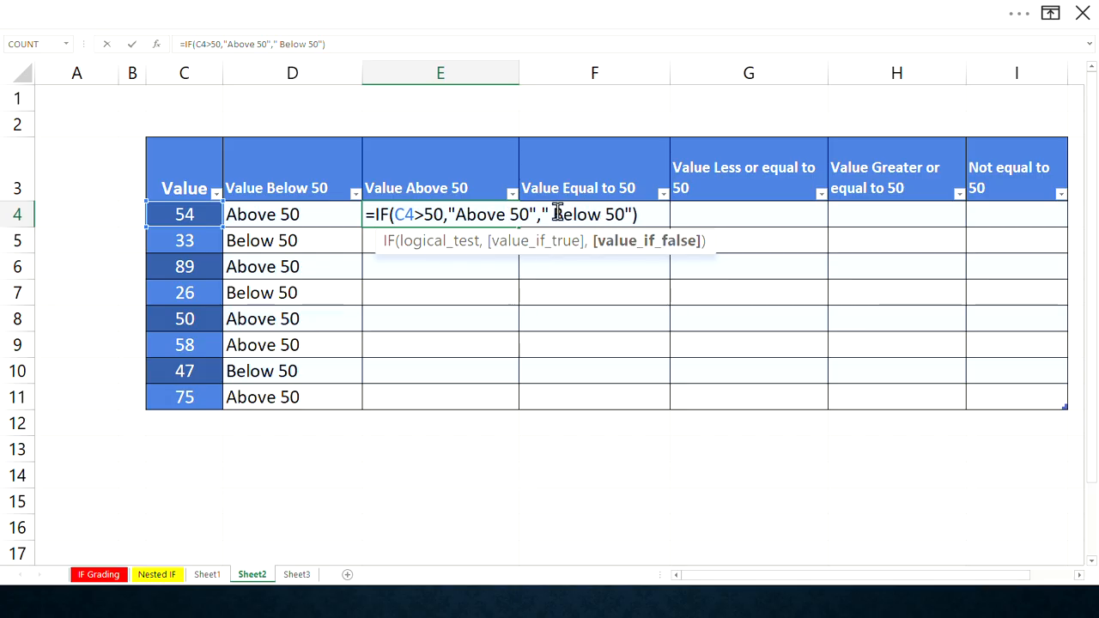
key(BackSpace)
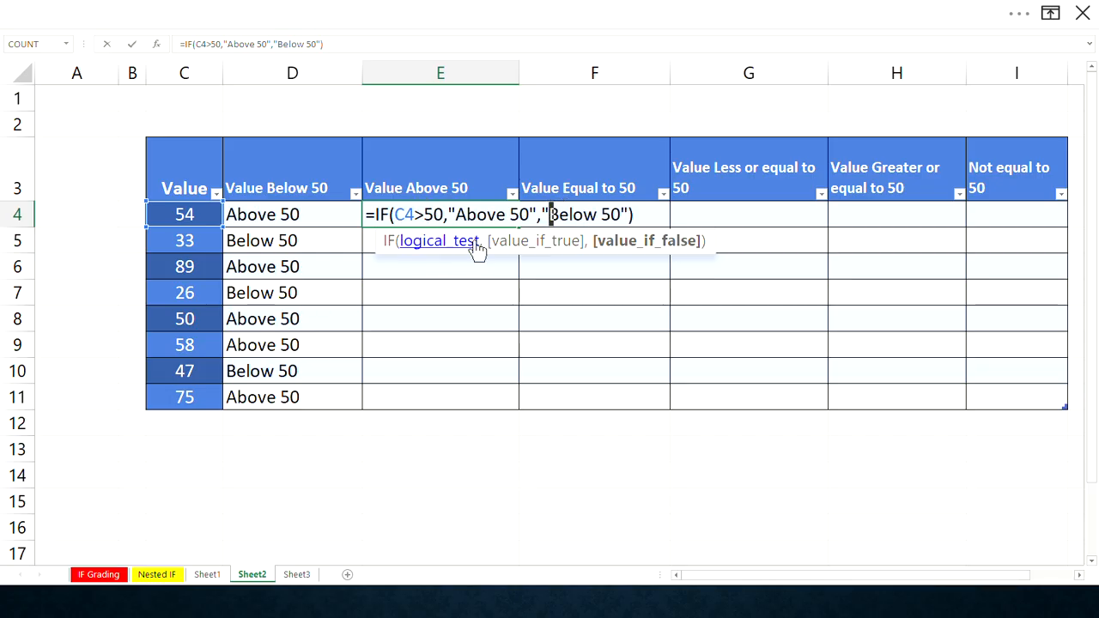
click(639, 212)
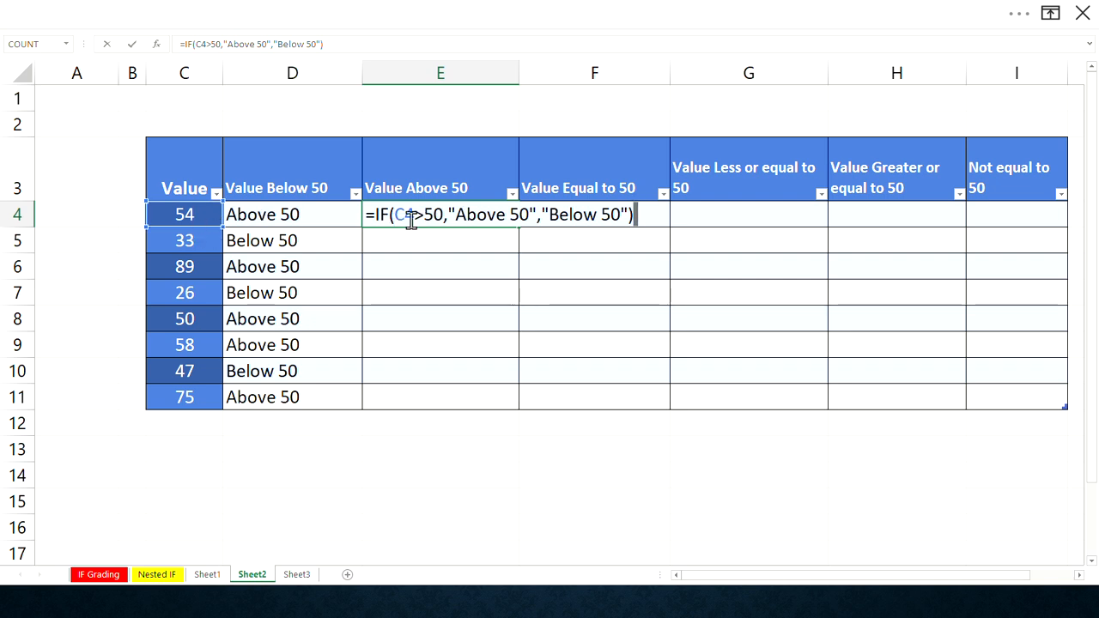
key(ctrl+Return)
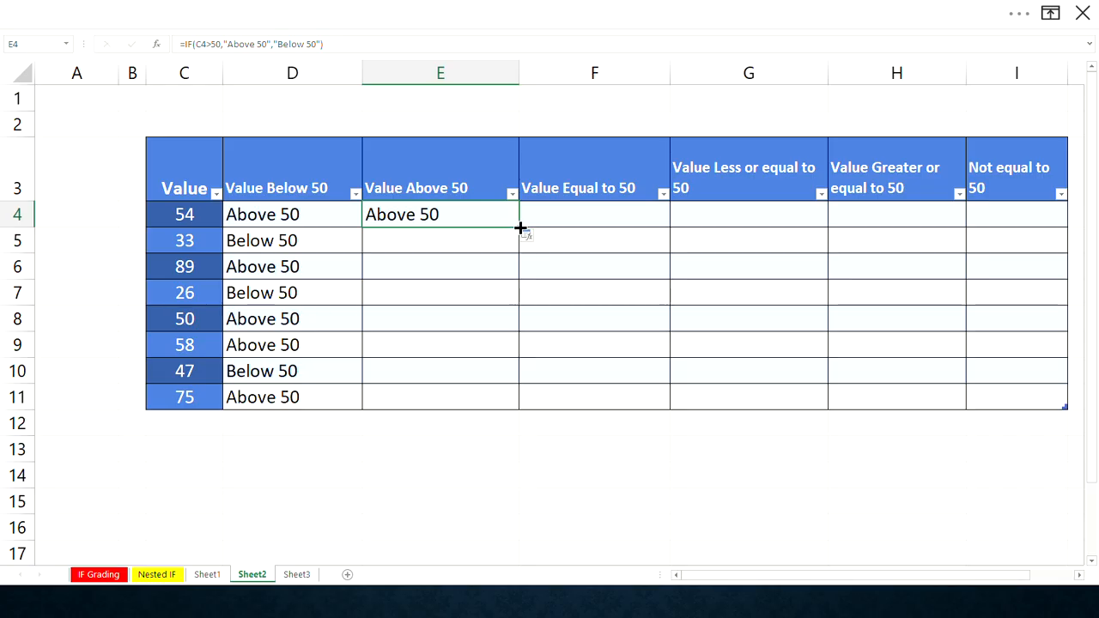
- Fill the E4 formula down the Value Above 50 column to row 11 and narrow column E
double_click(519, 228)
click(445, 216)
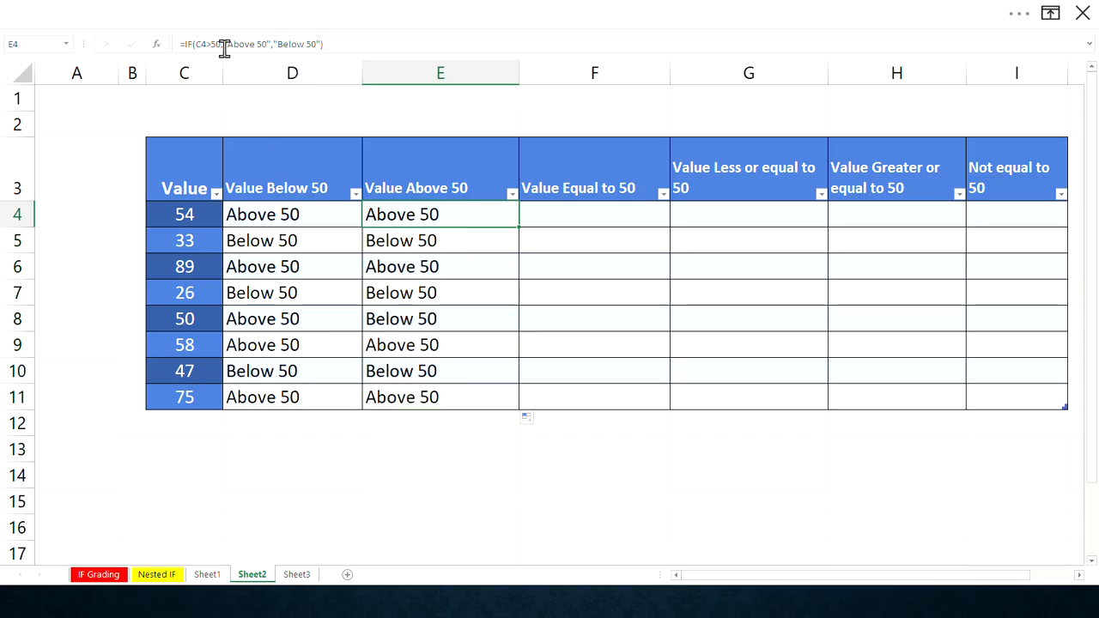
click(477, 31)
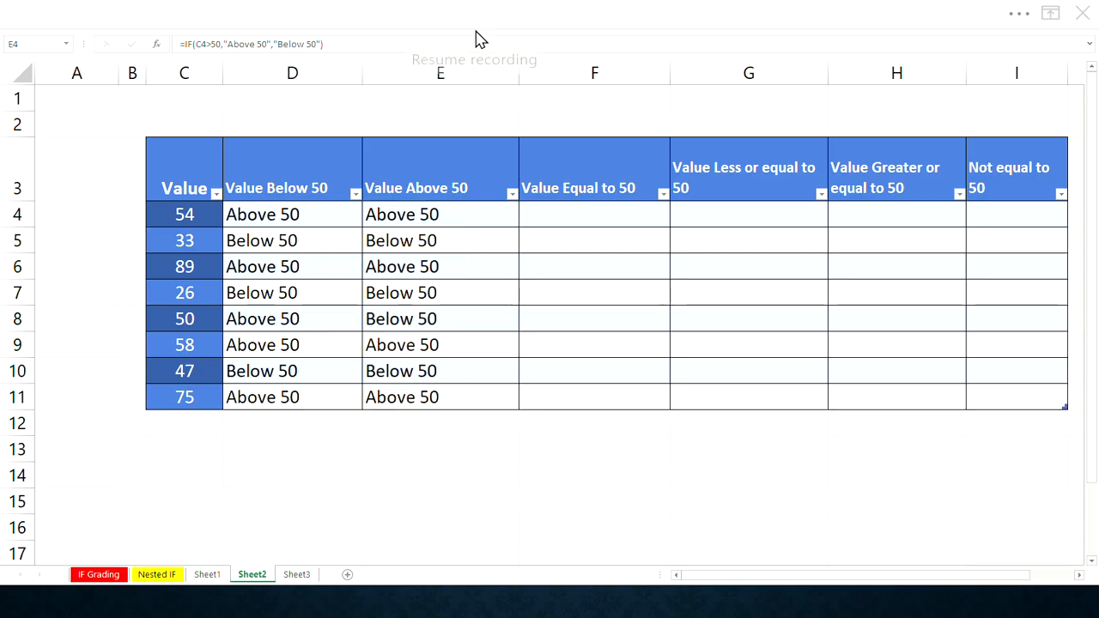
click(470, 222)
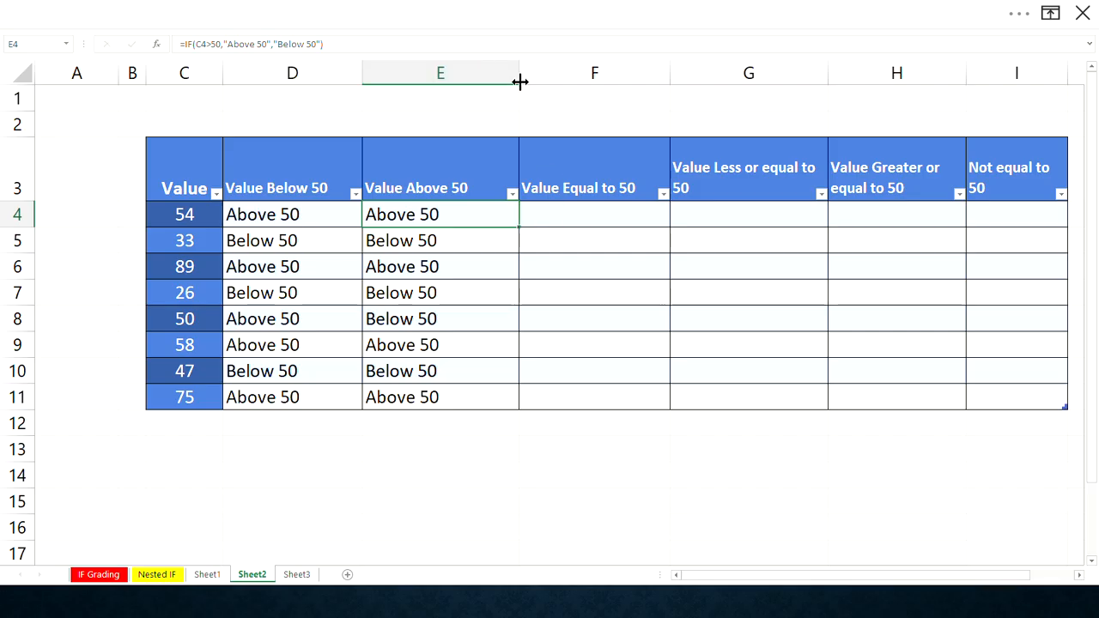
drag(519, 81, 472, 85)
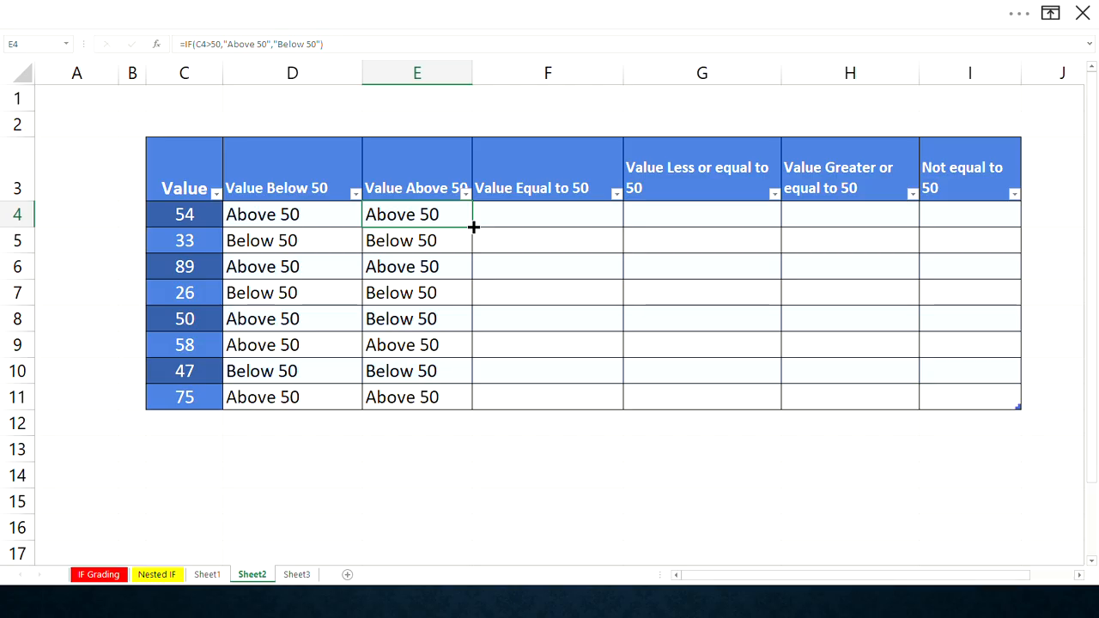
- Copy the E4 formula into F4 and change its logical test to C4=50
drag(482, 225, 537, 215)
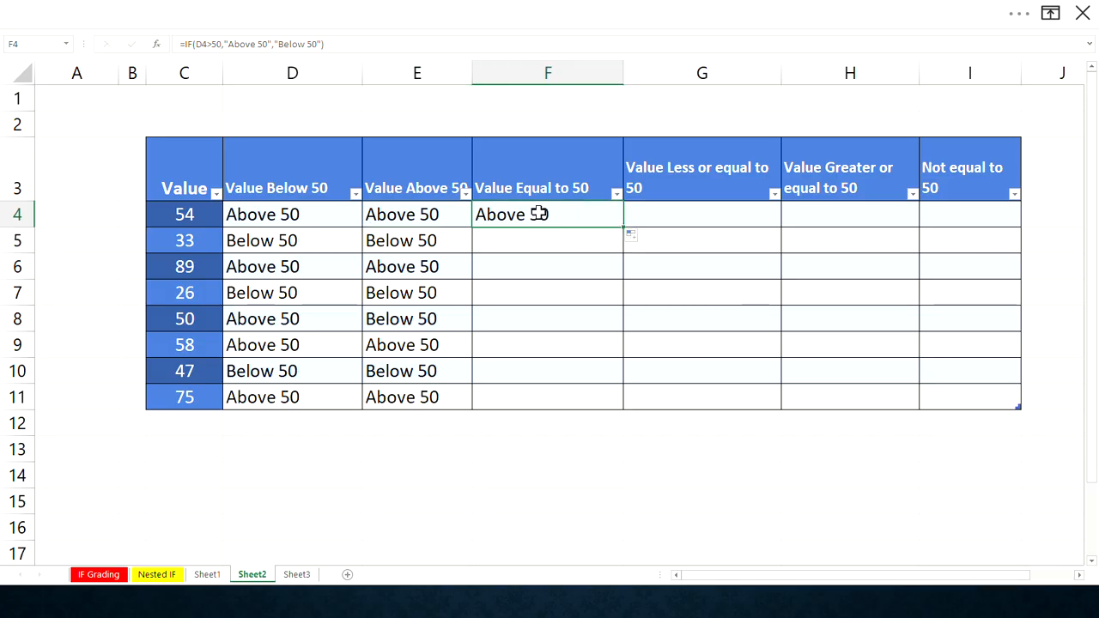
click(202, 44)
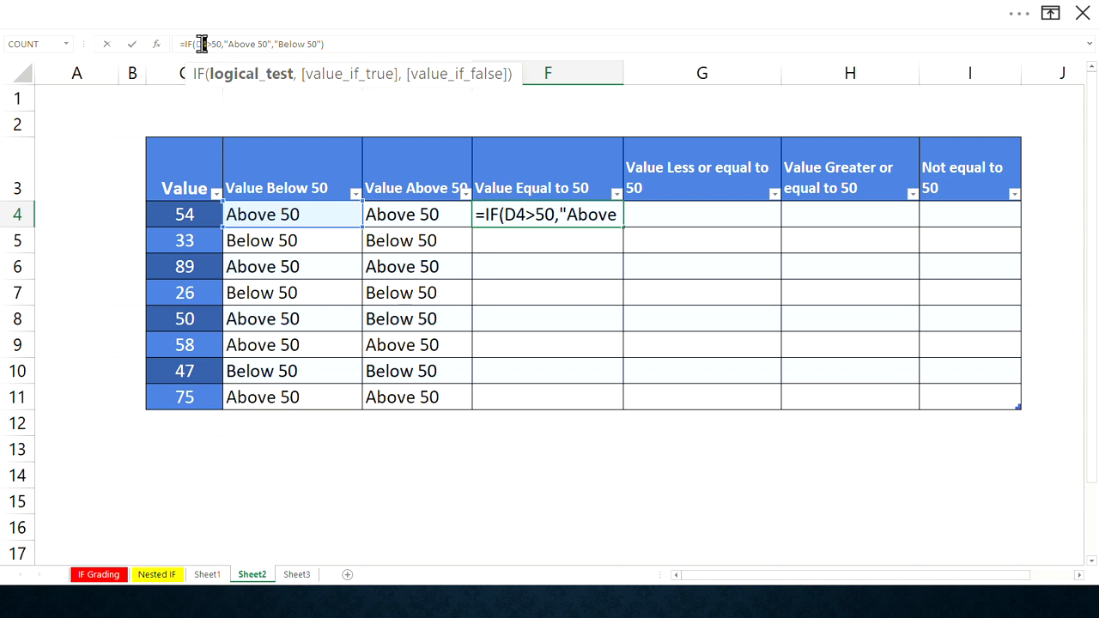
drag(203, 44, 195, 45)
text(C4)
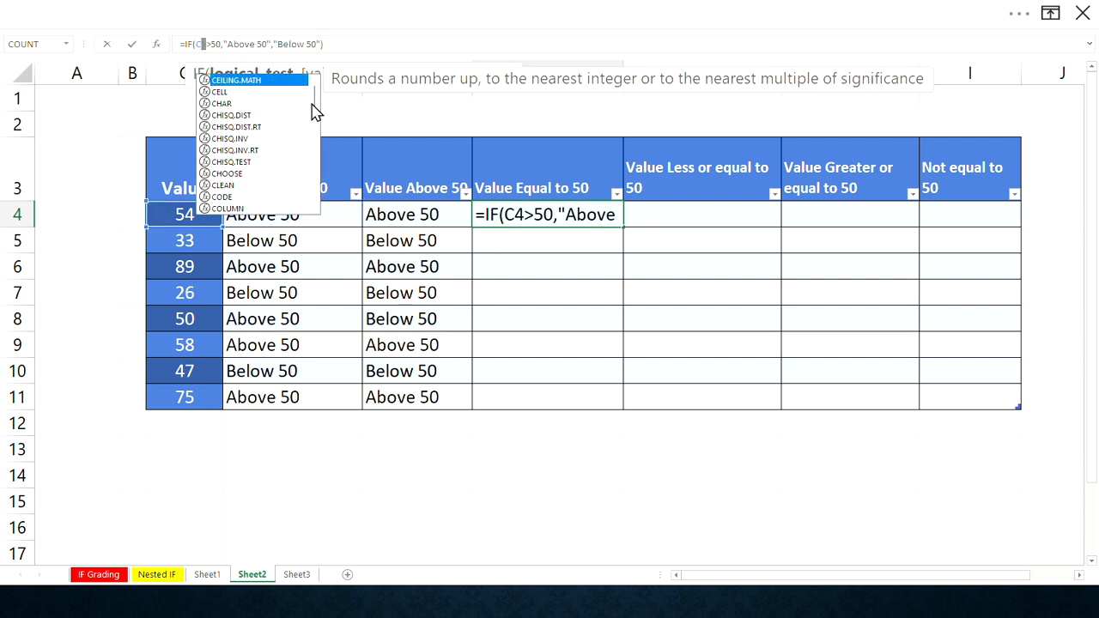
double_click(529, 214)
text(=)
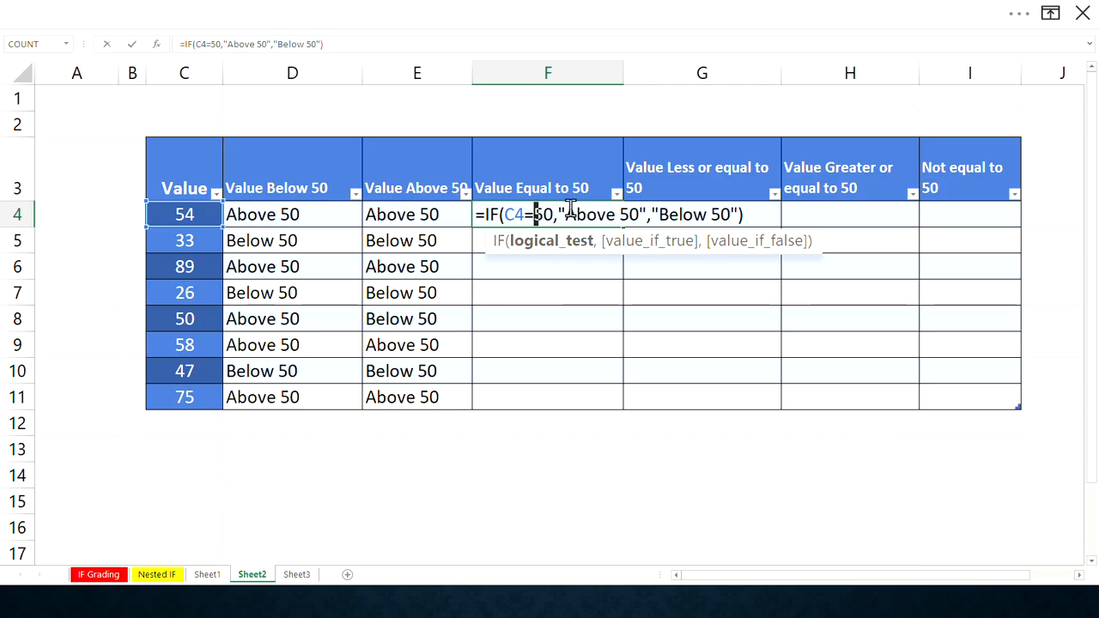
- Change the F4 formula's labels to "Equal to 50" and "Not equal to 50" and enter it
drag(565, 214, 611, 211)
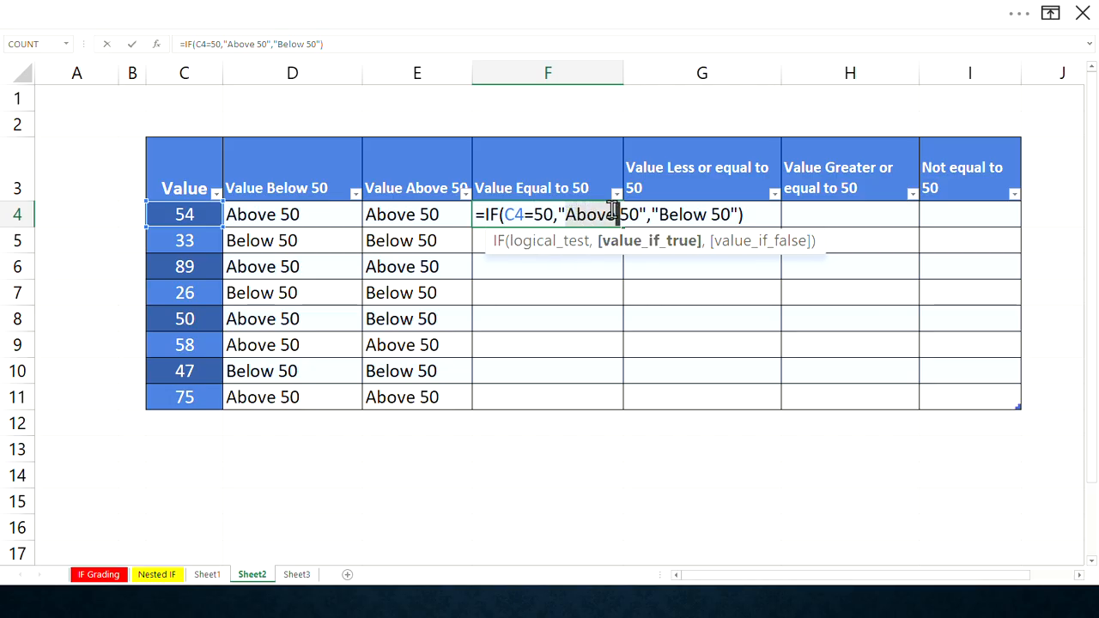
text(e)
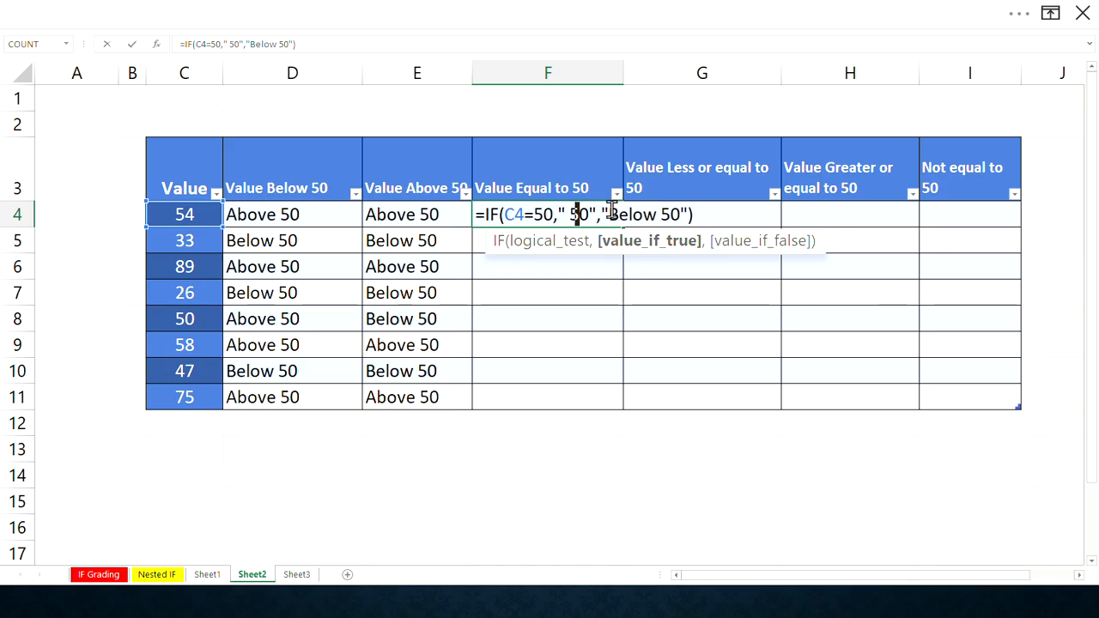
key(BackSpace)
text(E)
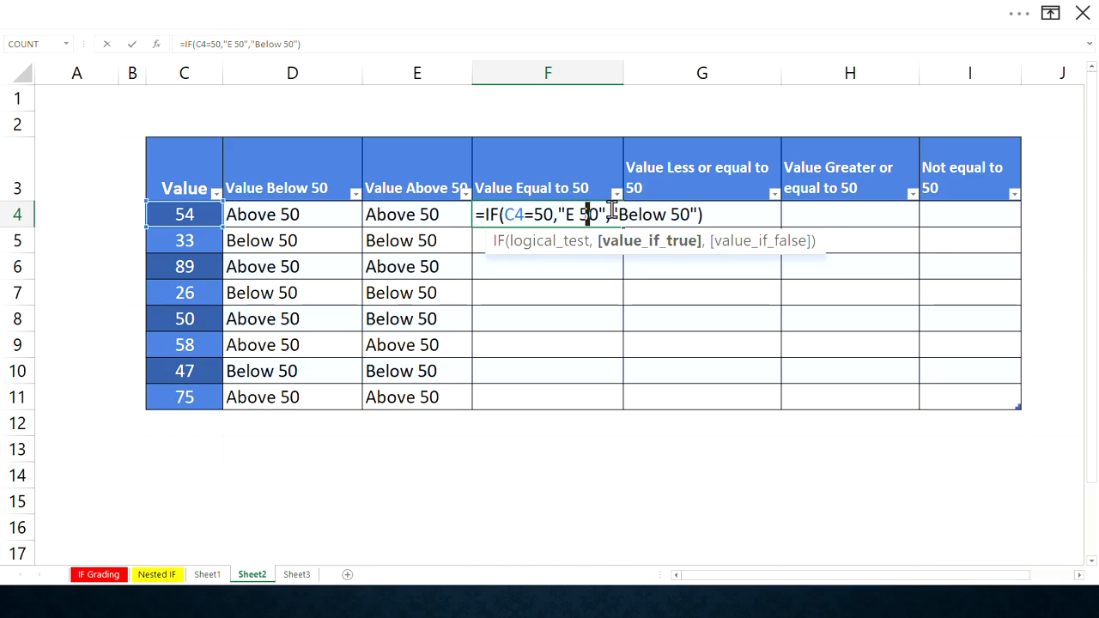
text(qual to)
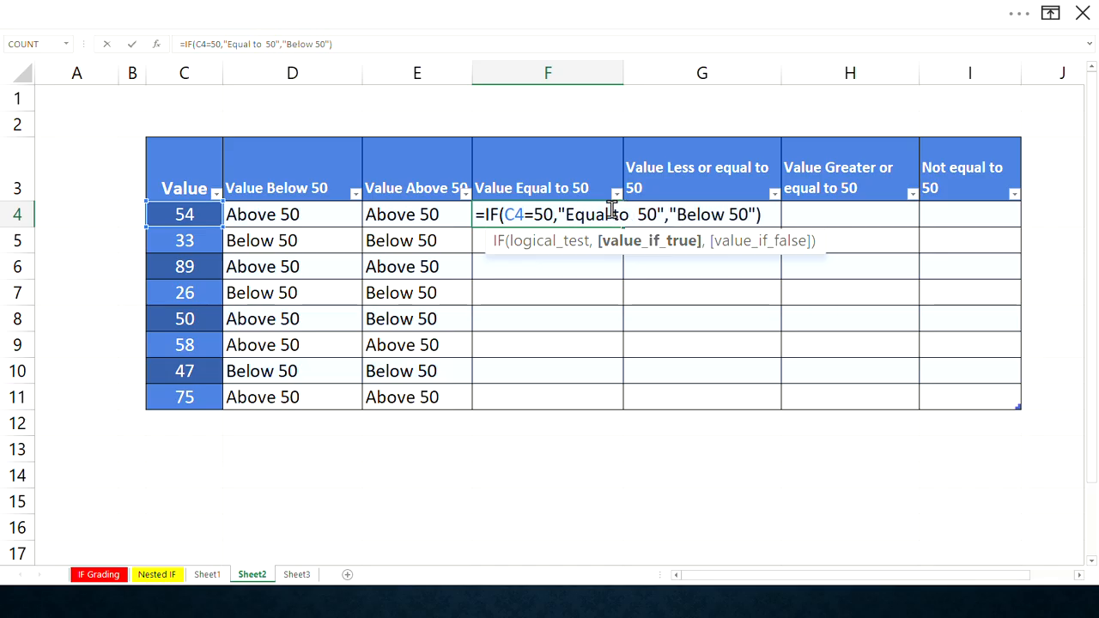
key(BackSpace)
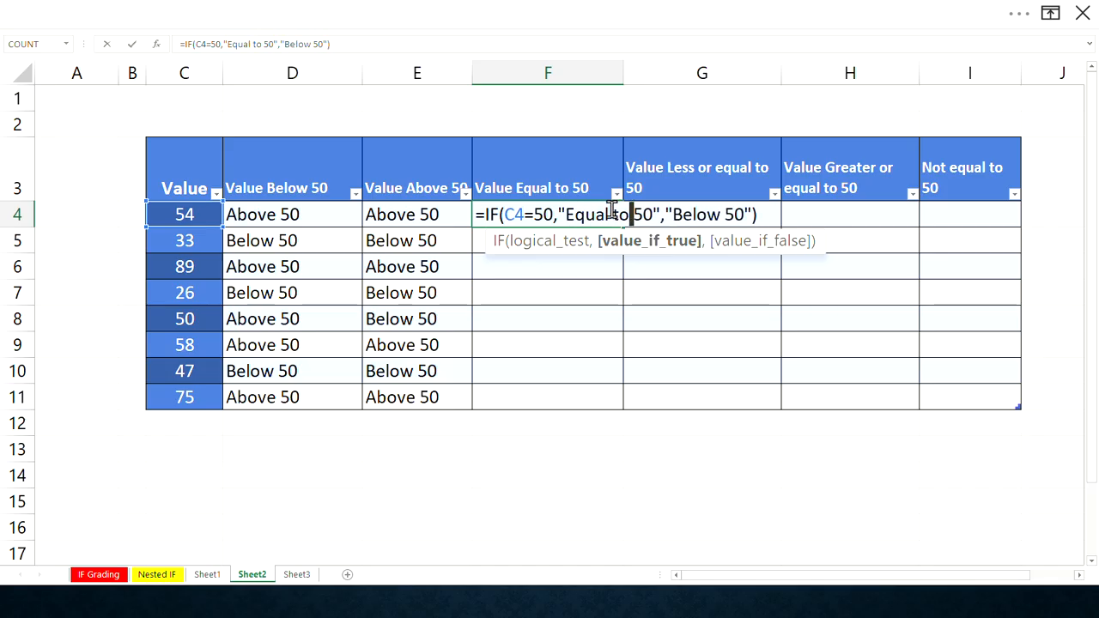
double_click(716, 213)
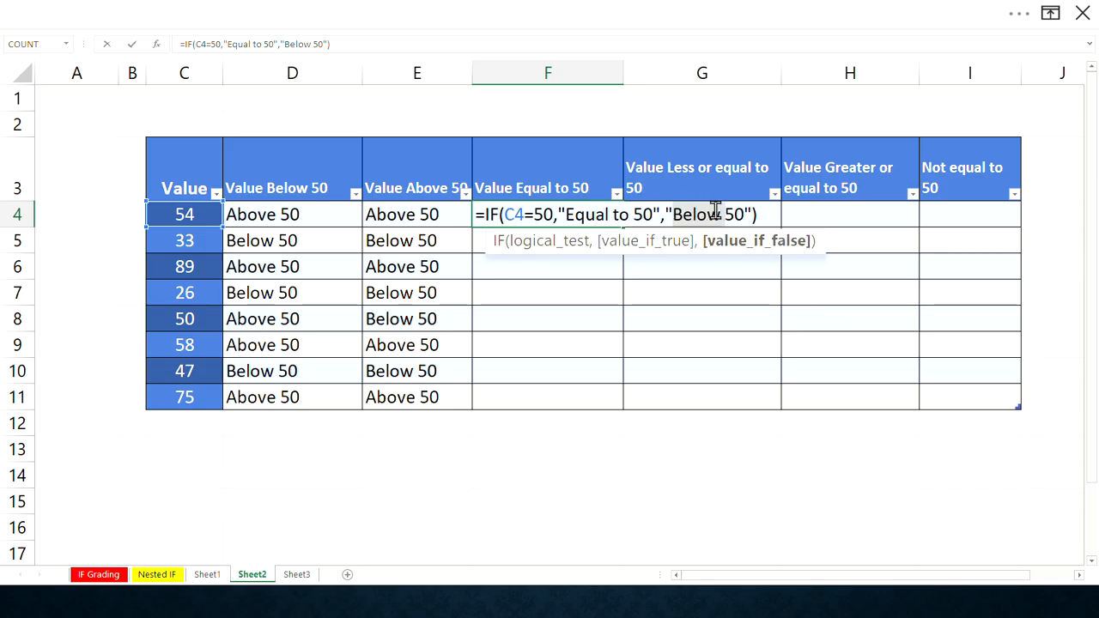
text(Not equ)
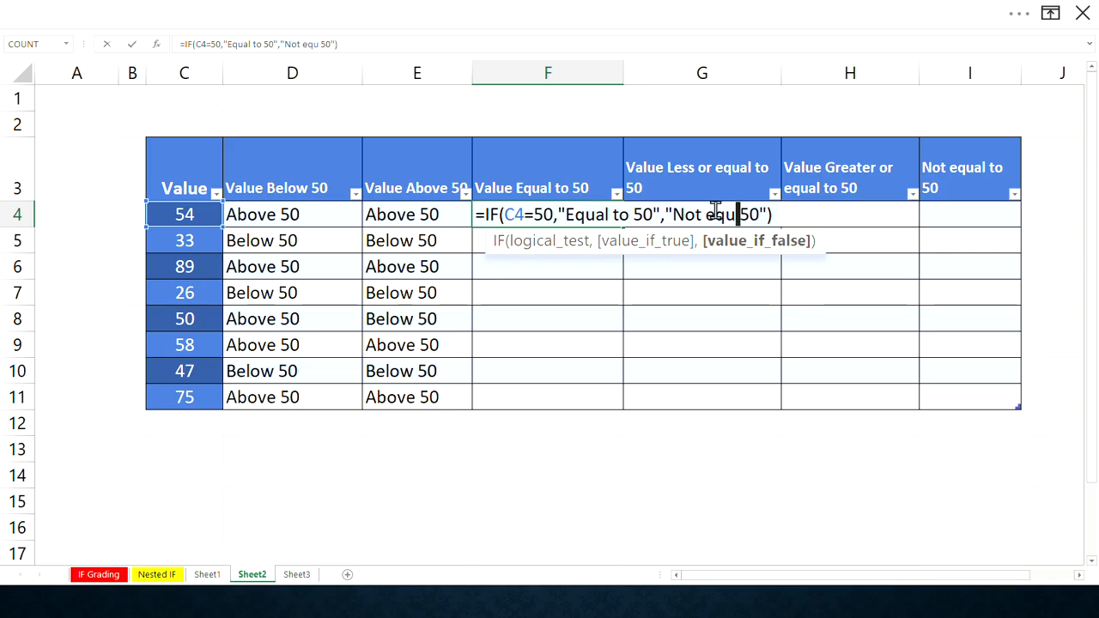
text(al to)
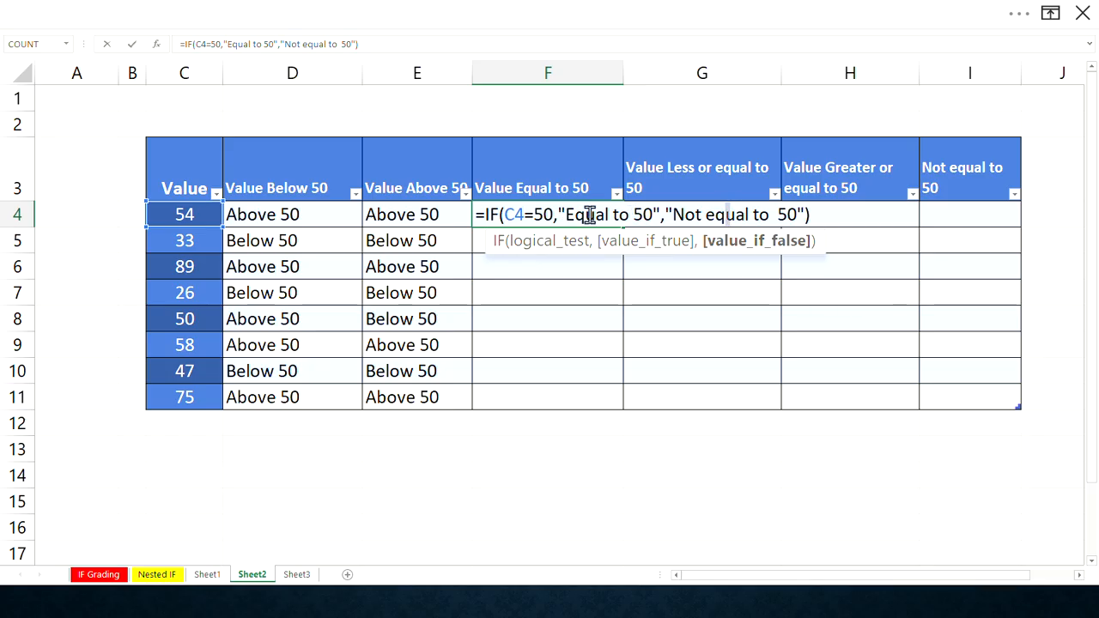
click(778, 215)
key(BackSpace)
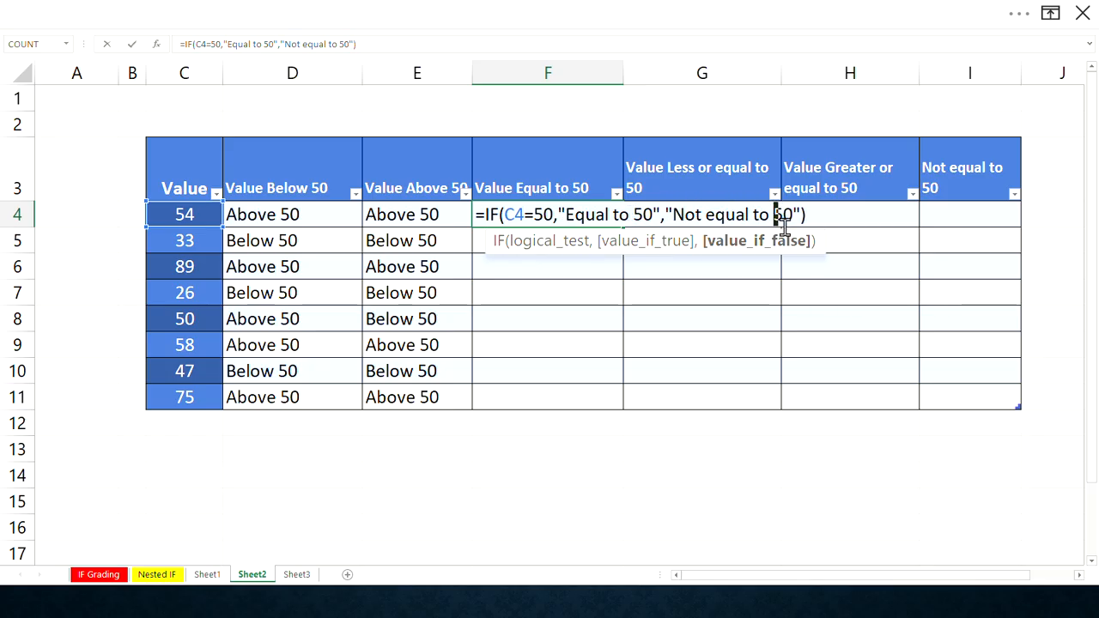
key(Return)
- Fill the F4 formula down the Value Equal to 50 column to row 11 and highlight row 8
click(577, 216)
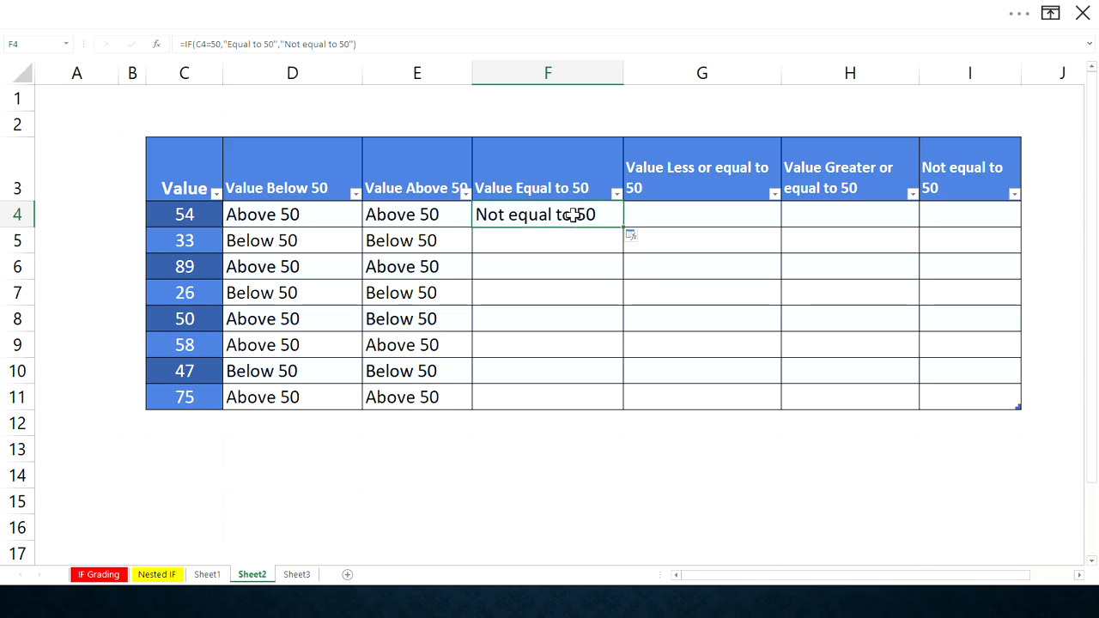
double_click(626, 226)
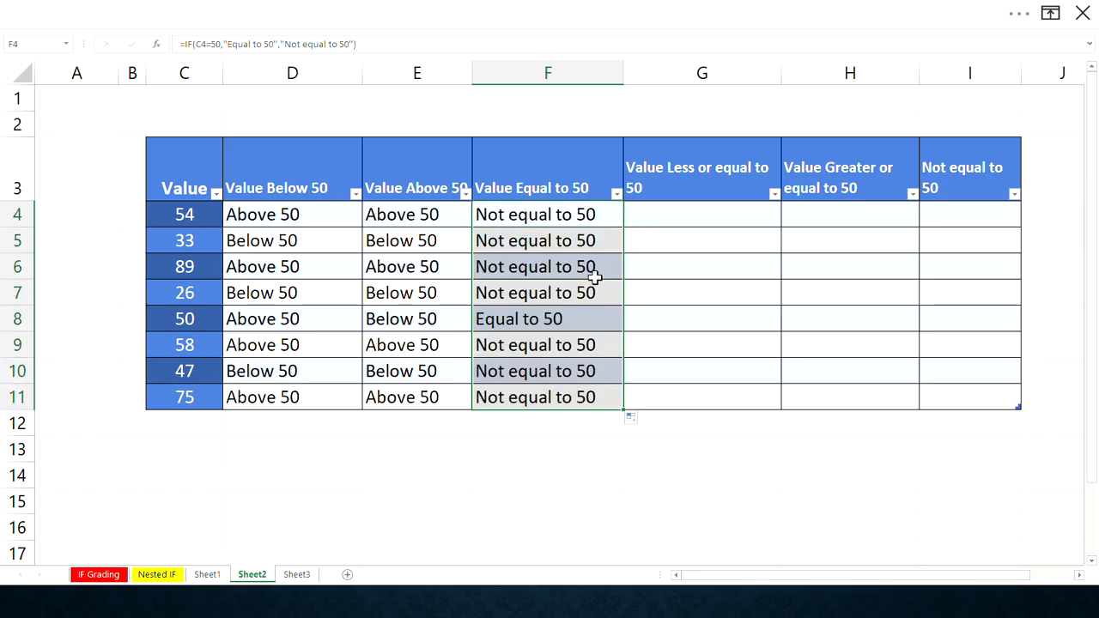
click(28, 321)
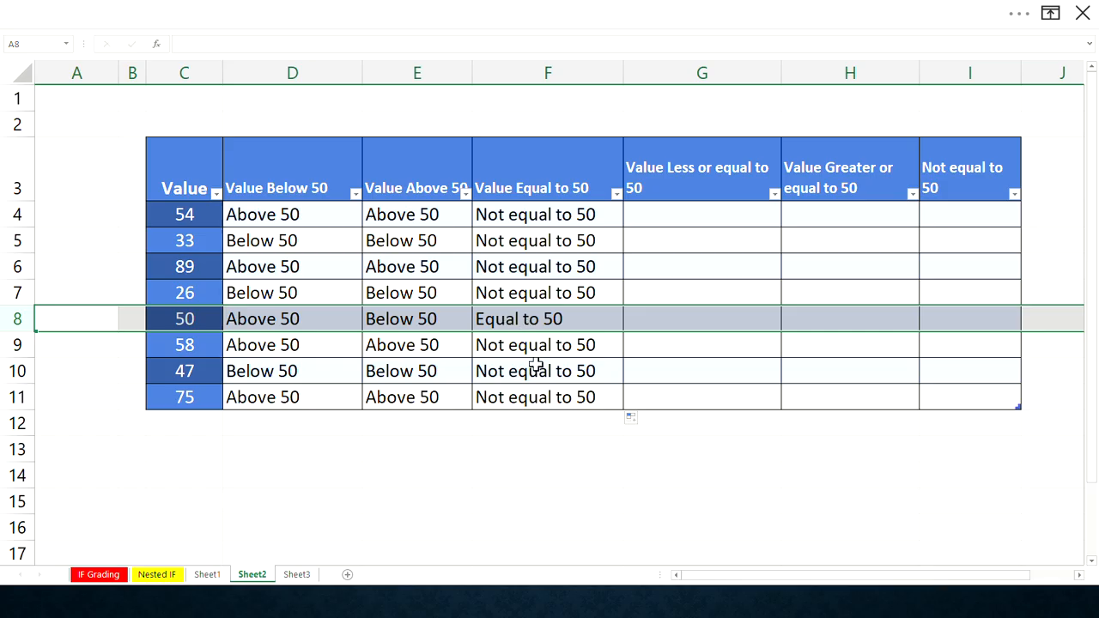
- Copy the F4 formula across into G4 in the Value Less or equal to 50 column
click(619, 220)
drag(622, 225, 694, 214)
click(694, 213)
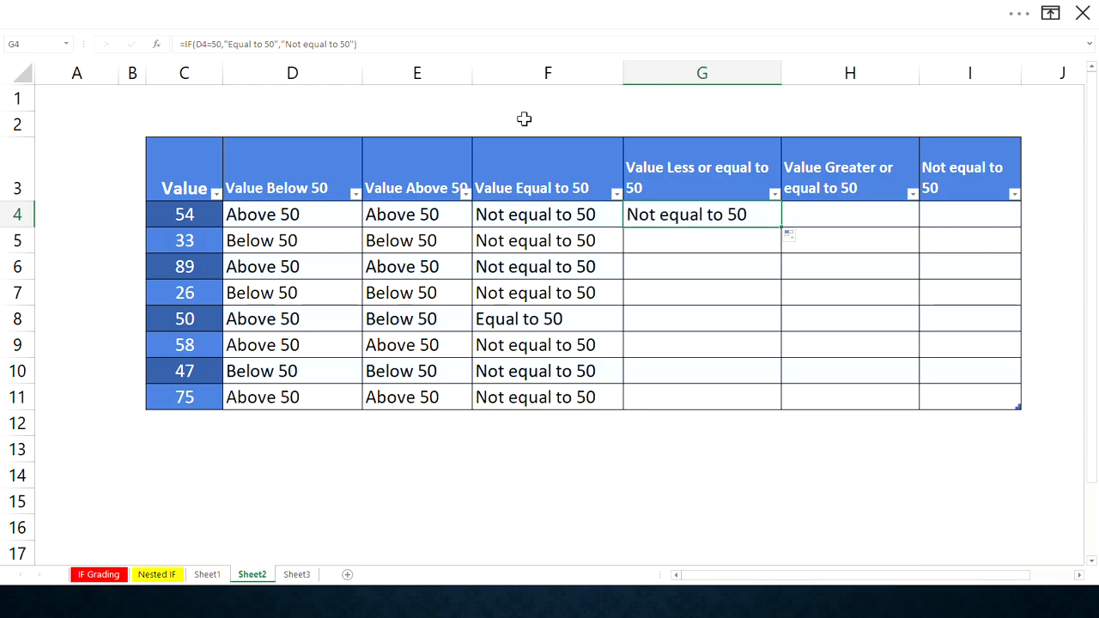
- Change the G4 formula's logical test to C4<=50
click(207, 44)
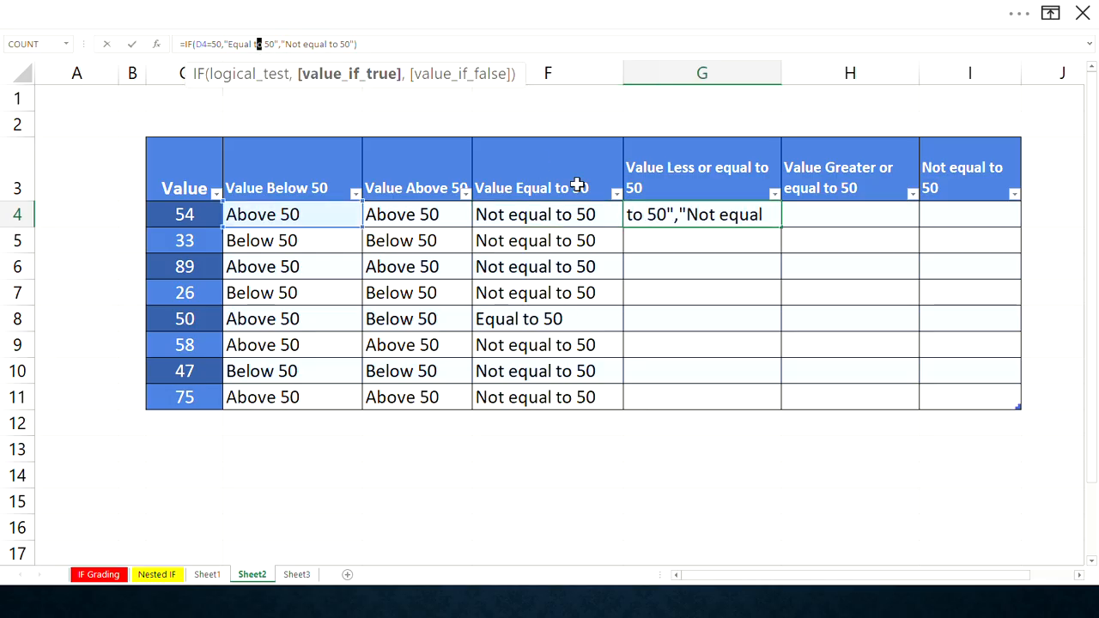
click(201, 44)
click(659, 215)
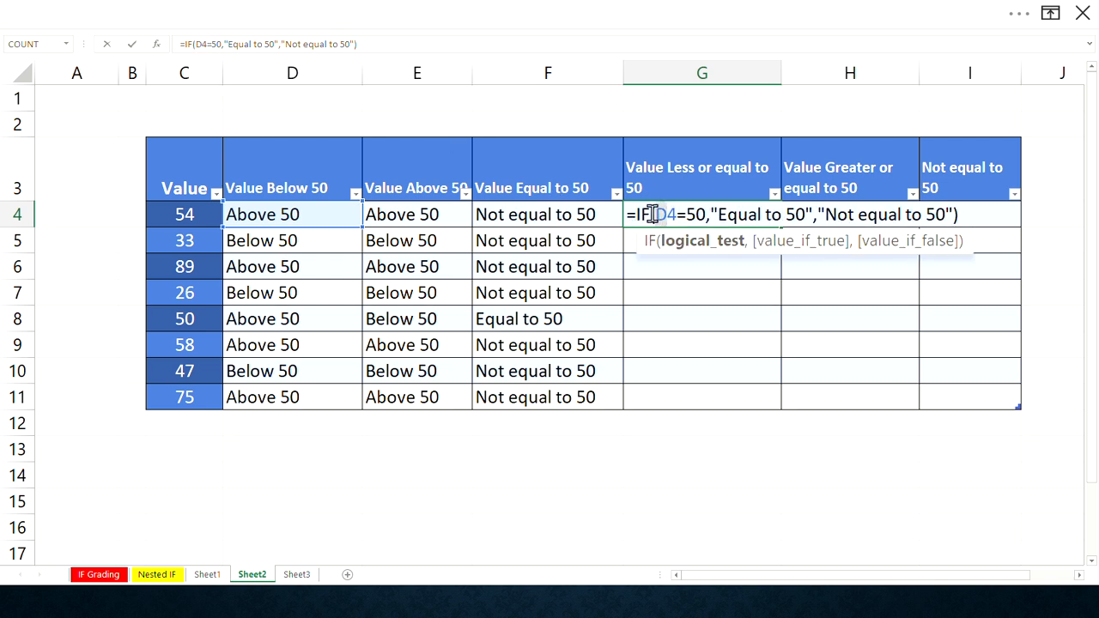
text(c)
key(BackSpace)
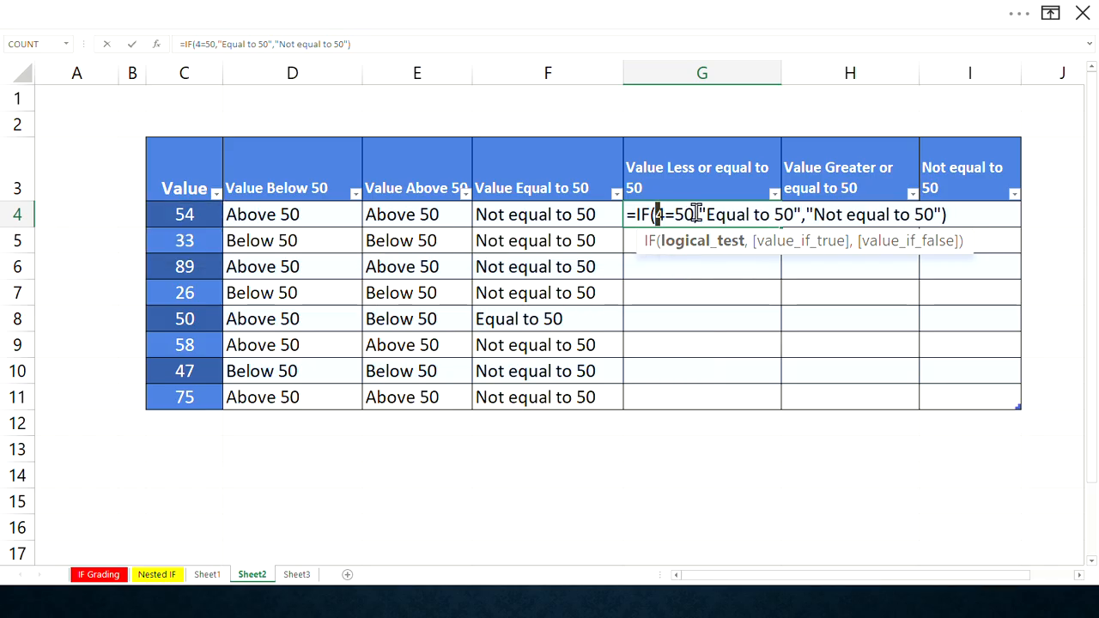
text(C)
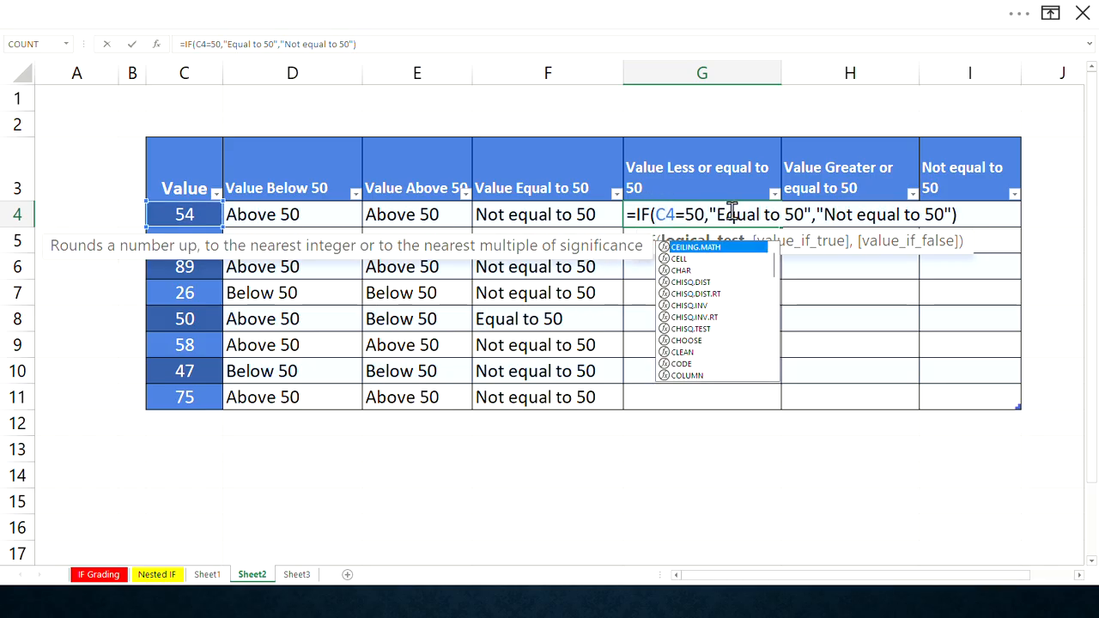
click(676, 213)
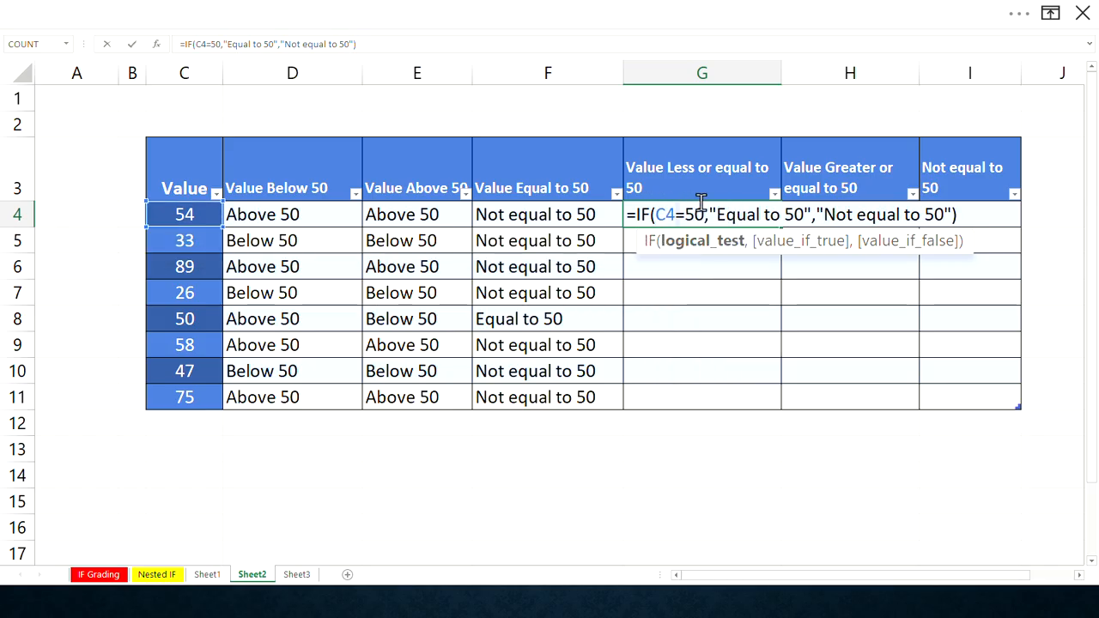
text(<)
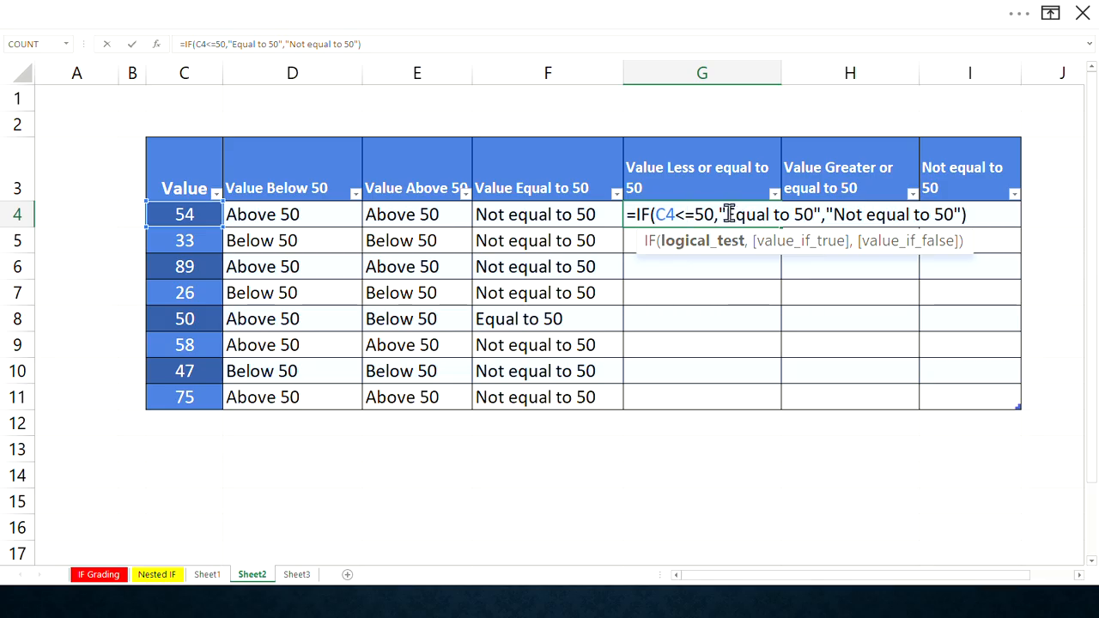
- Clear the G4 formula's old labels and enter "Yes" as its value if true
drag(727, 214, 782, 215)
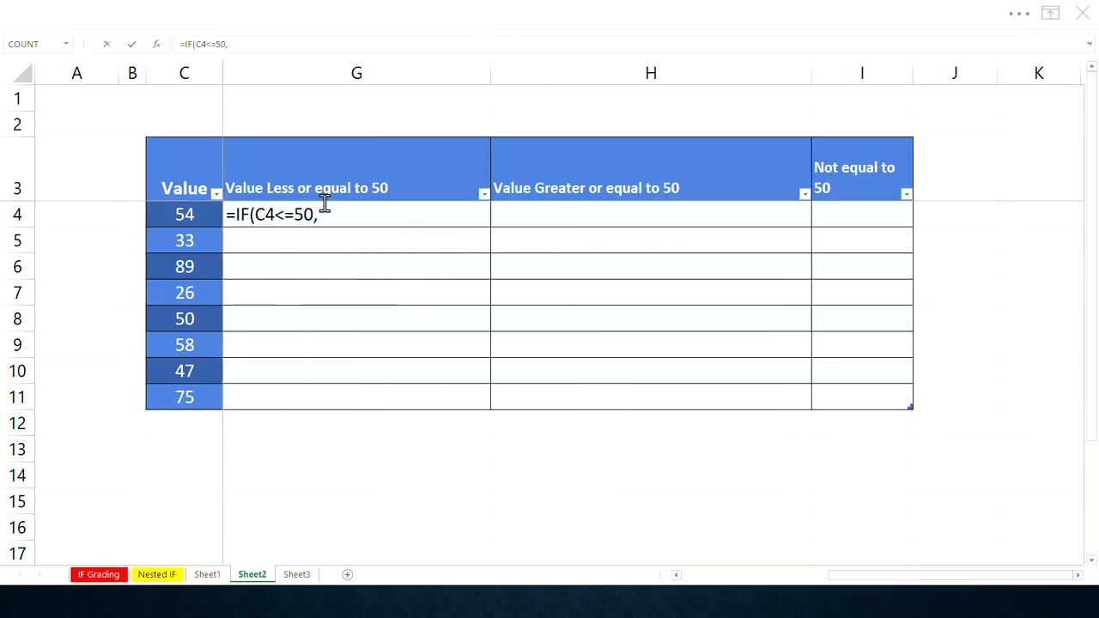
click(332, 214)
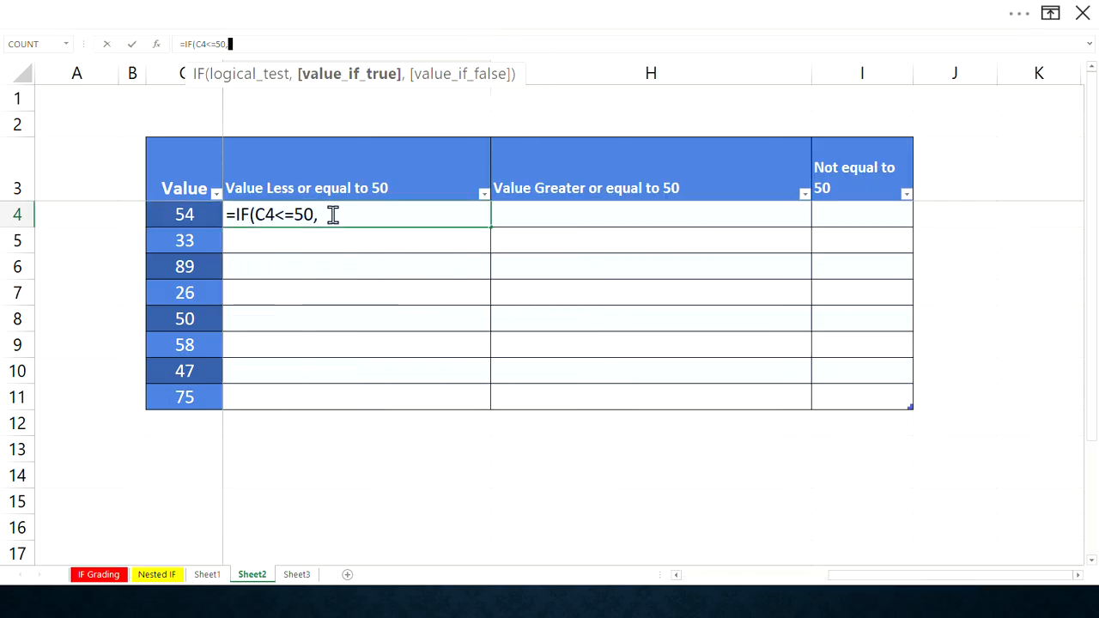
click(332, 218)
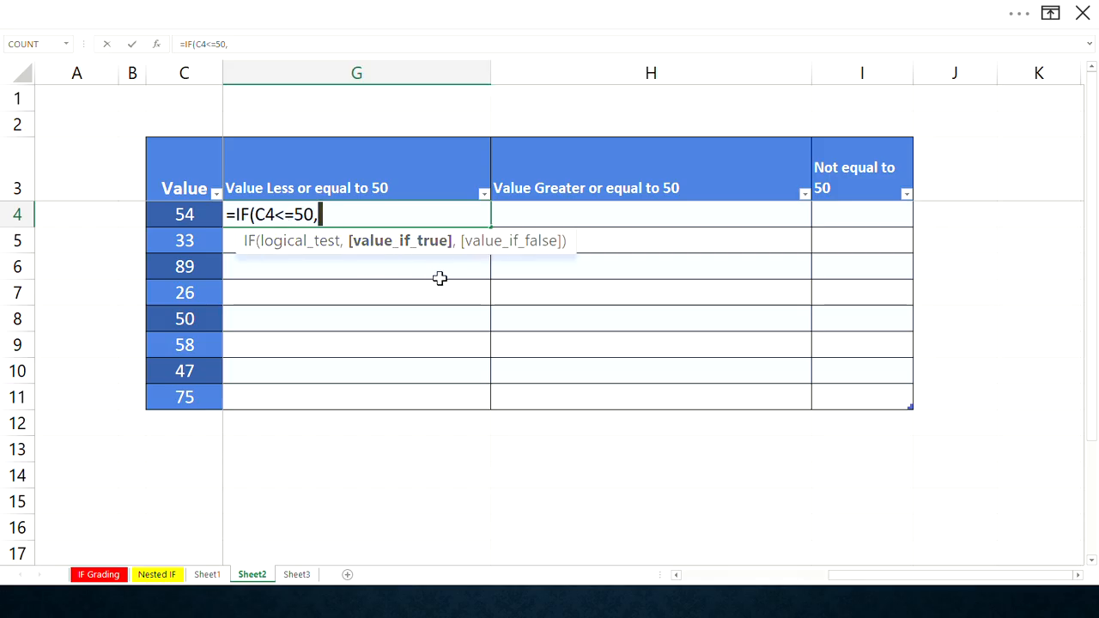
text(")
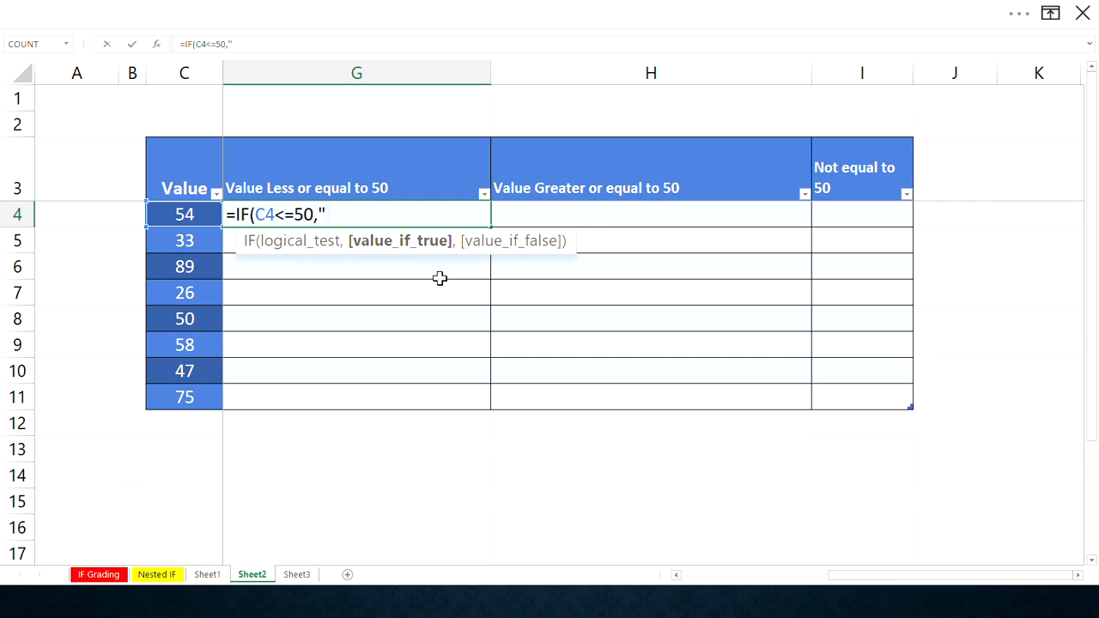
text(ye)
key(BackSpace)
key(BackSpace)
text(yu)
key(BackSpace)
key(BackSpace)
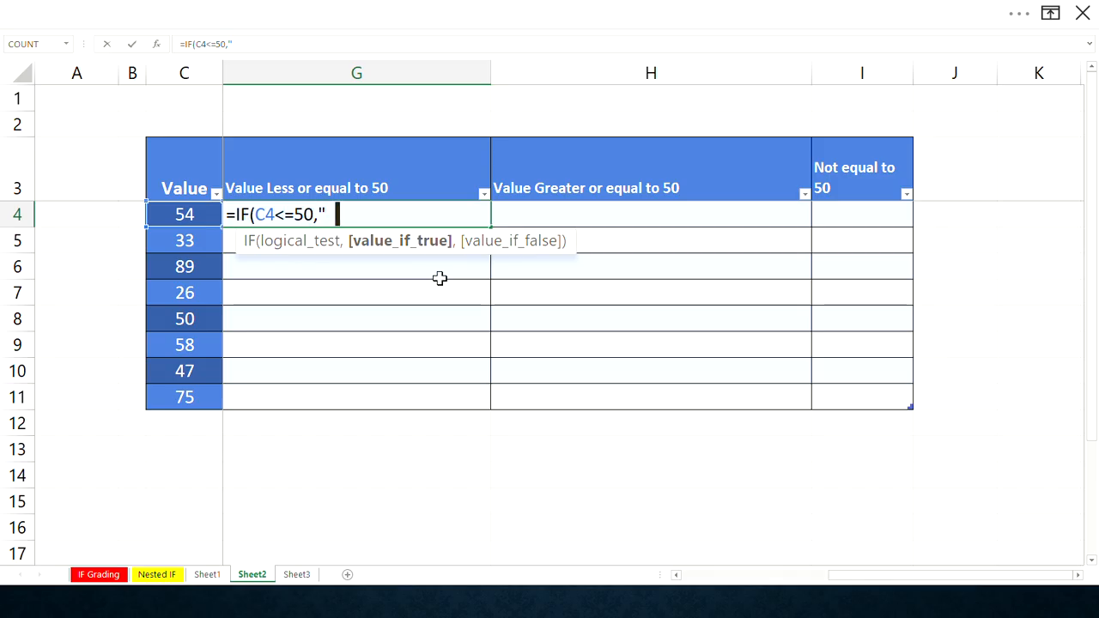
text(Yes")
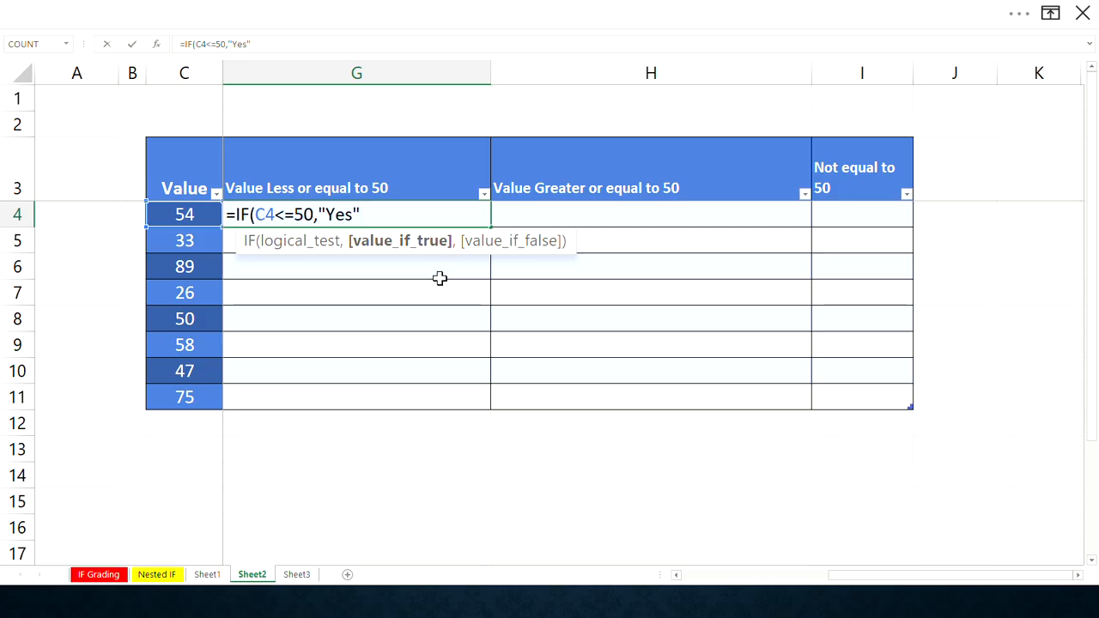
text(,")
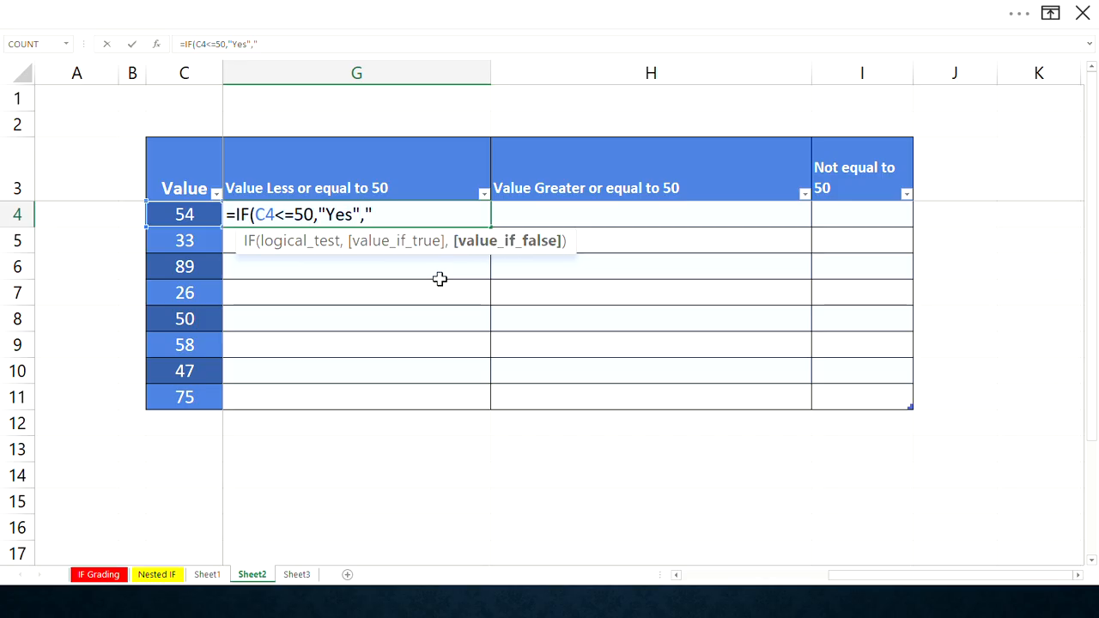
text(Not e)
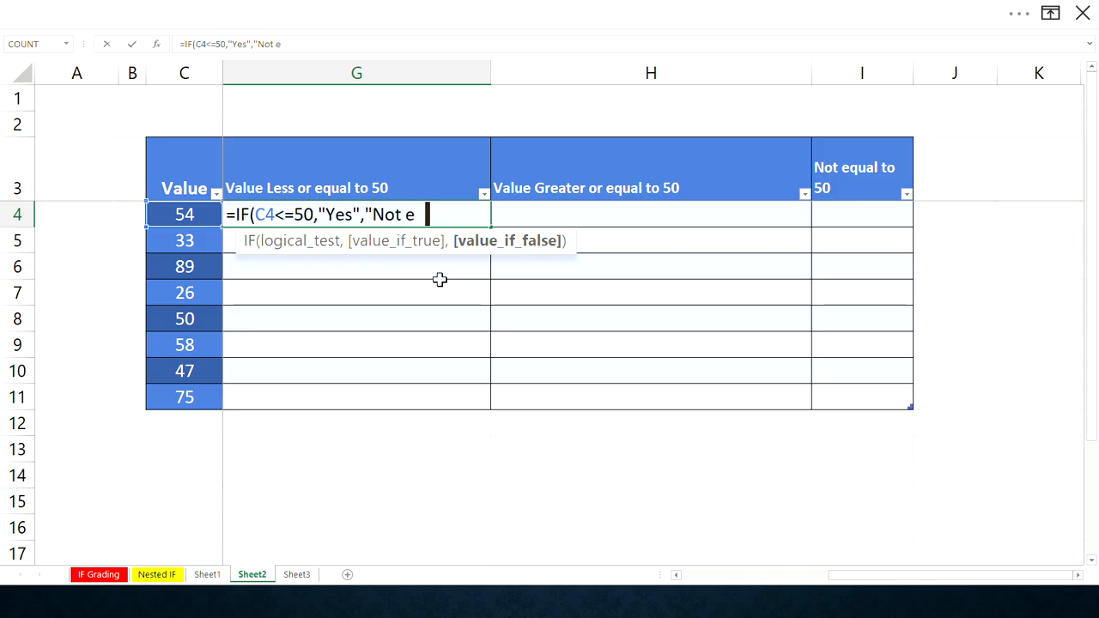
text(qual to 50)
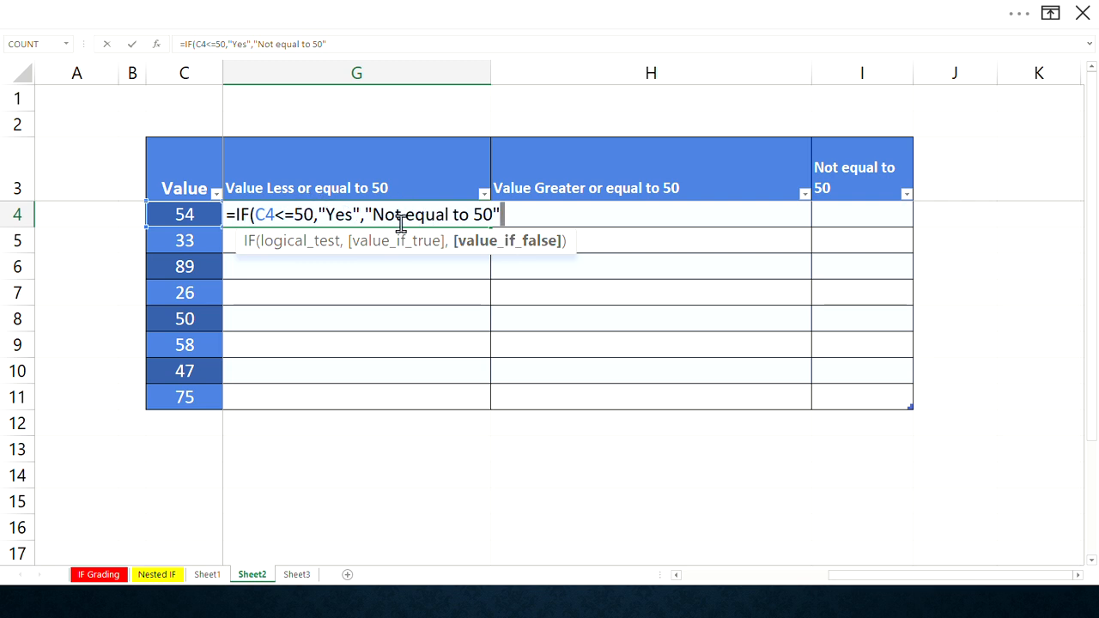
- Set the G4 formula's value if false to "Above 50", close the parenthesis and enter it
drag(370, 215, 462, 214)
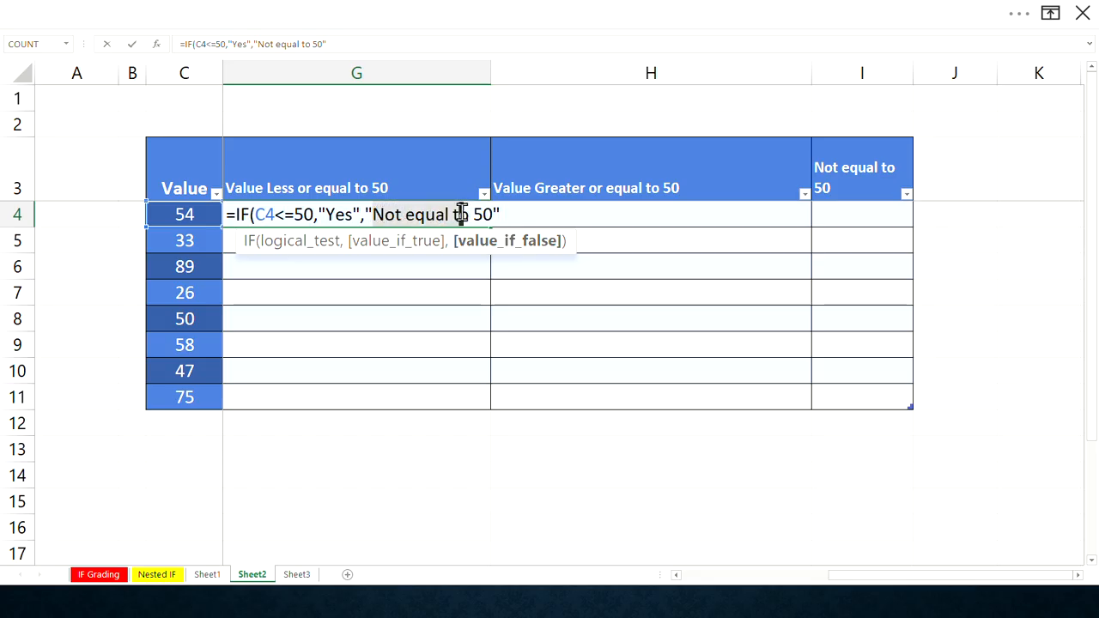
text(Ab)
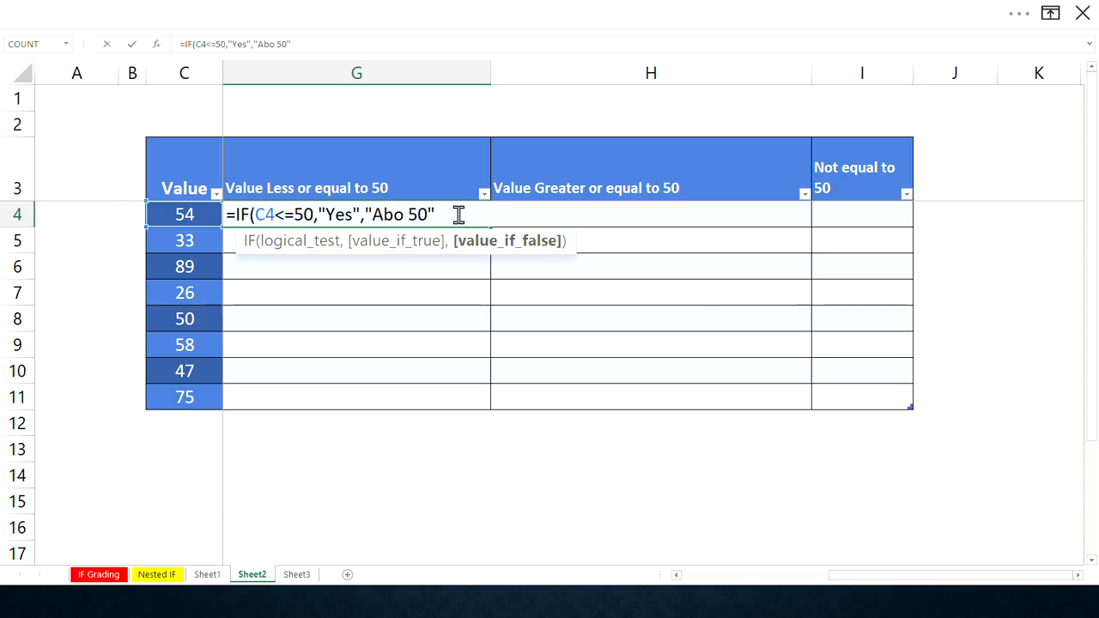
key(Right)
text(ve)
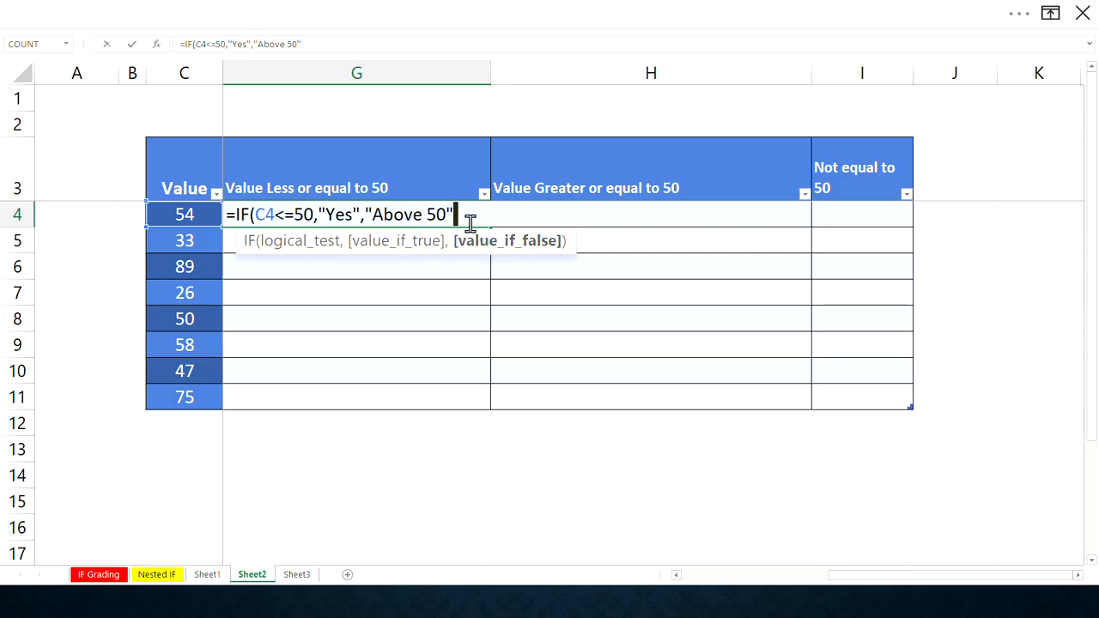
text())
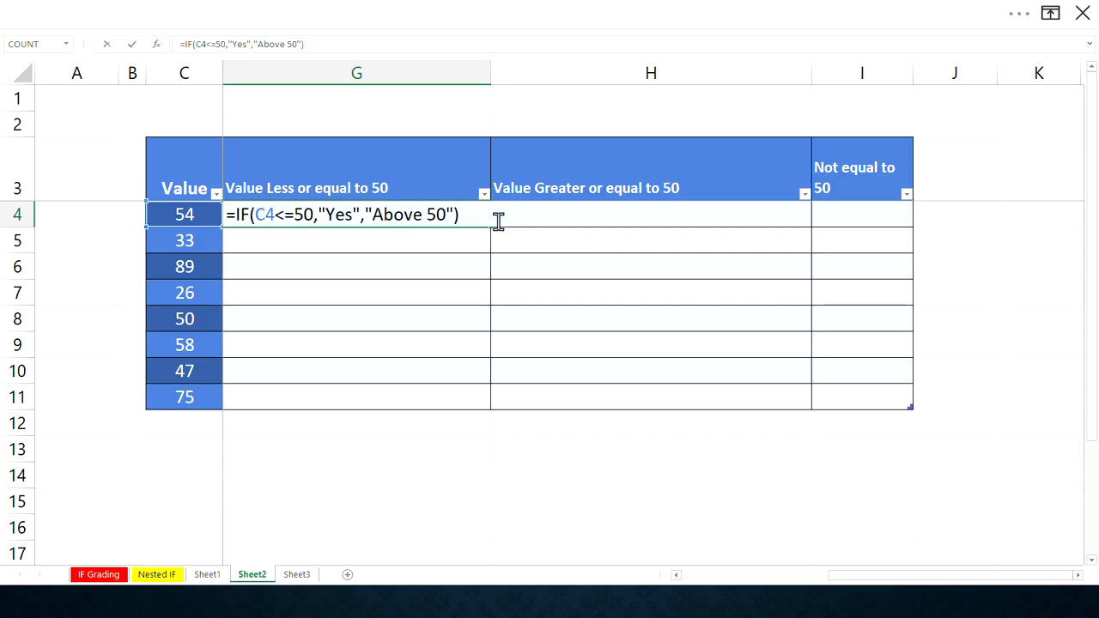
key(Return)
- Fill the G4 formula down the Value Less or equal to 50 column to row 11 and narrow column G
click(397, 215)
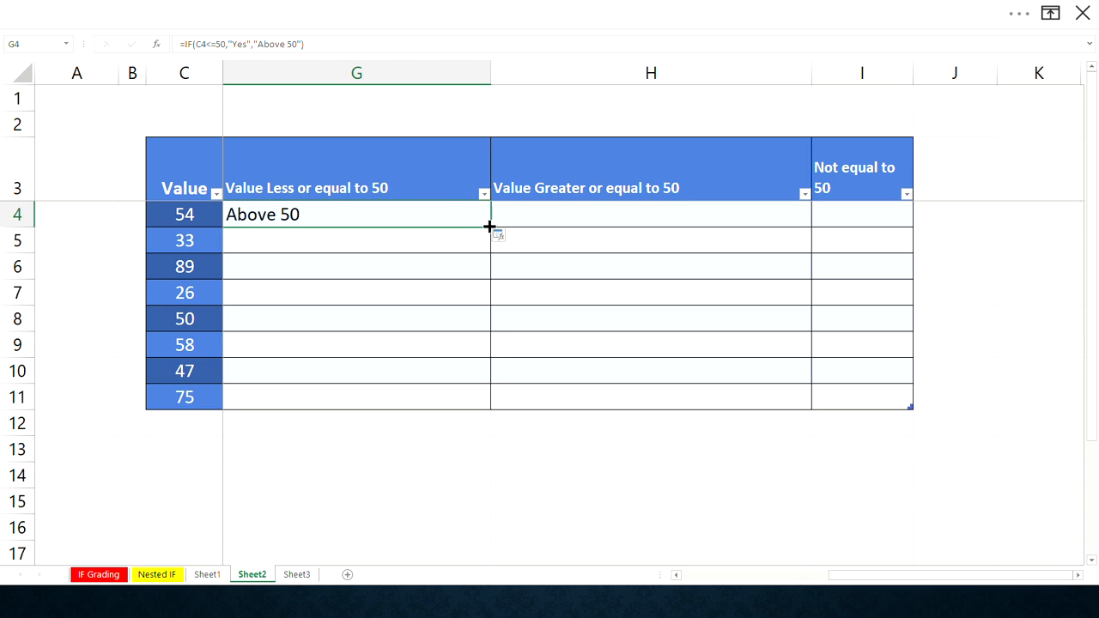
double_click(489, 227)
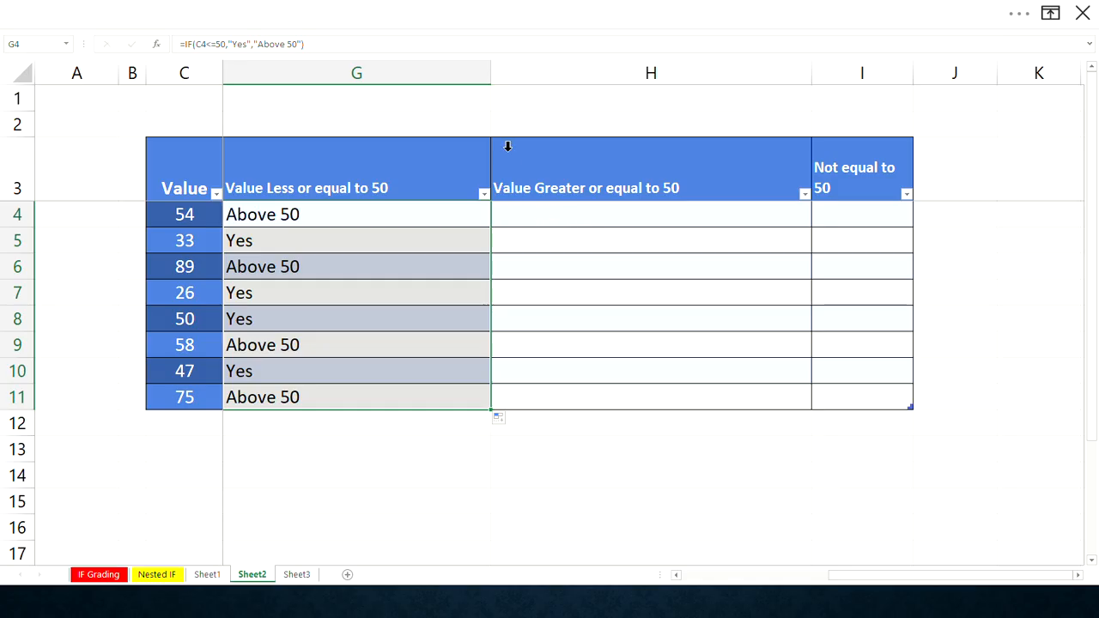
drag(492, 81, 448, 83)
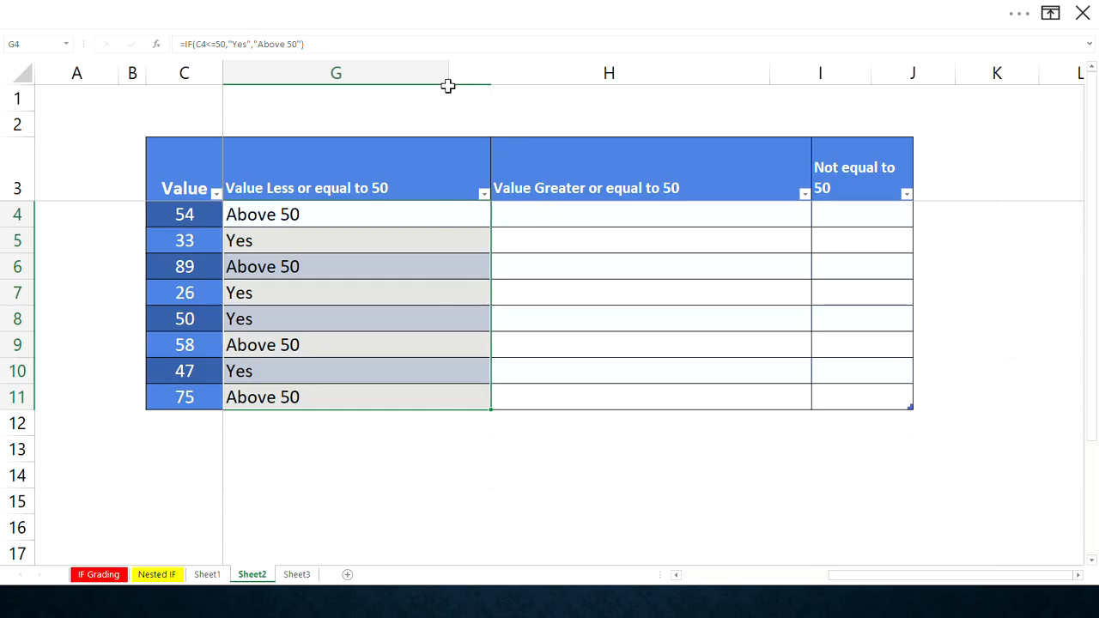
- Copy the G4 formula across into H4 of the Value Greater or equal to 50 column
click(481, 216)
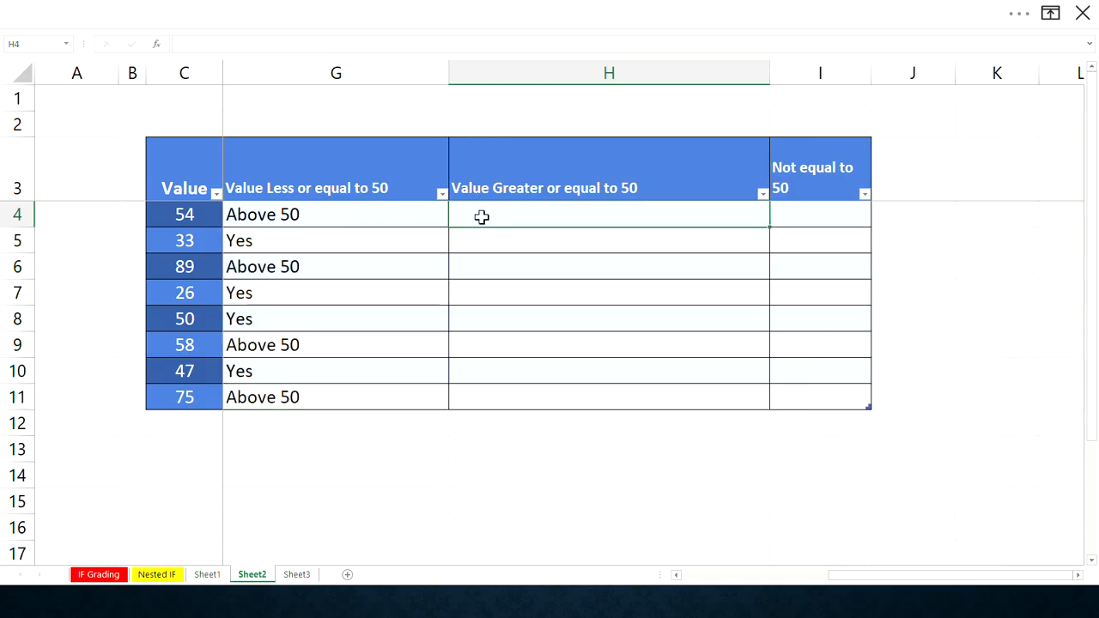
click(439, 219)
drag(448, 226, 601, 218)
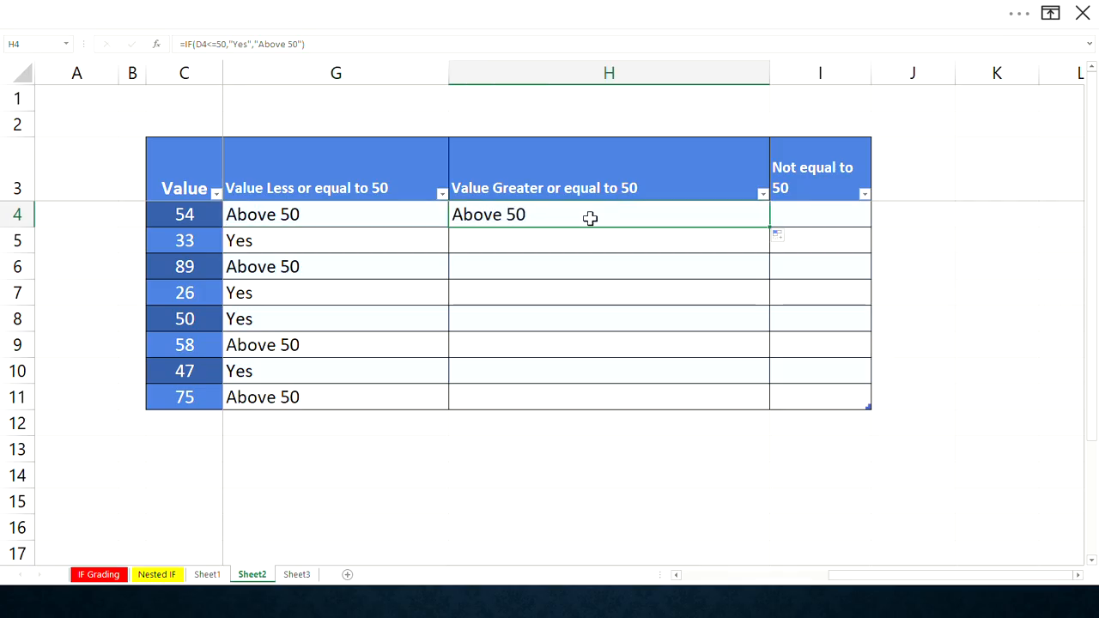
- Change the H4 formula's logical test to C4>=50
click(193, 45)
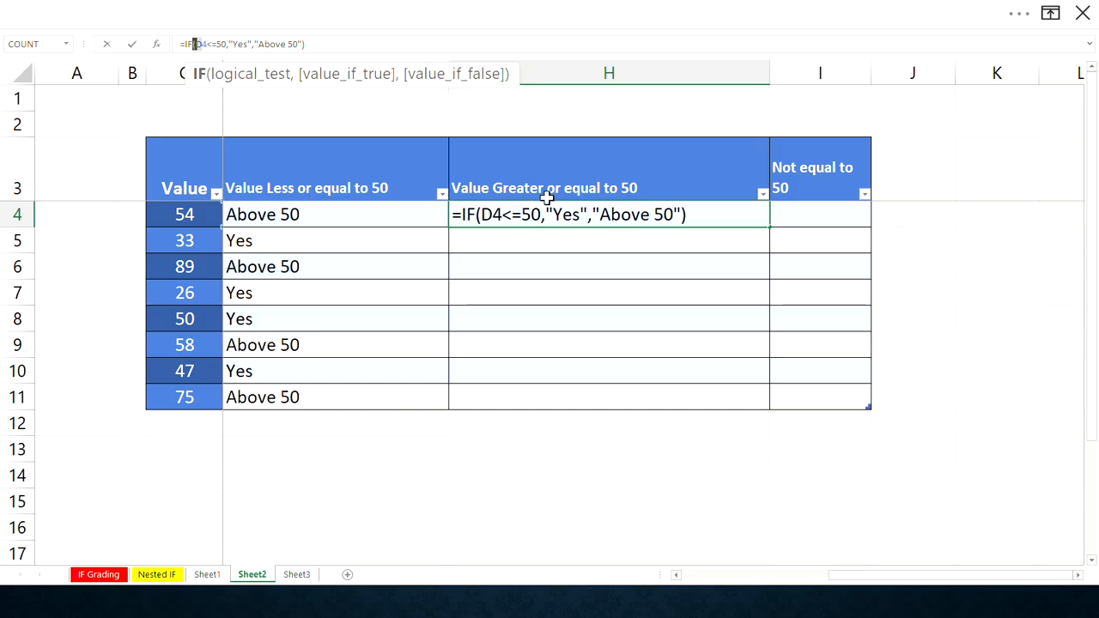
click(484, 214)
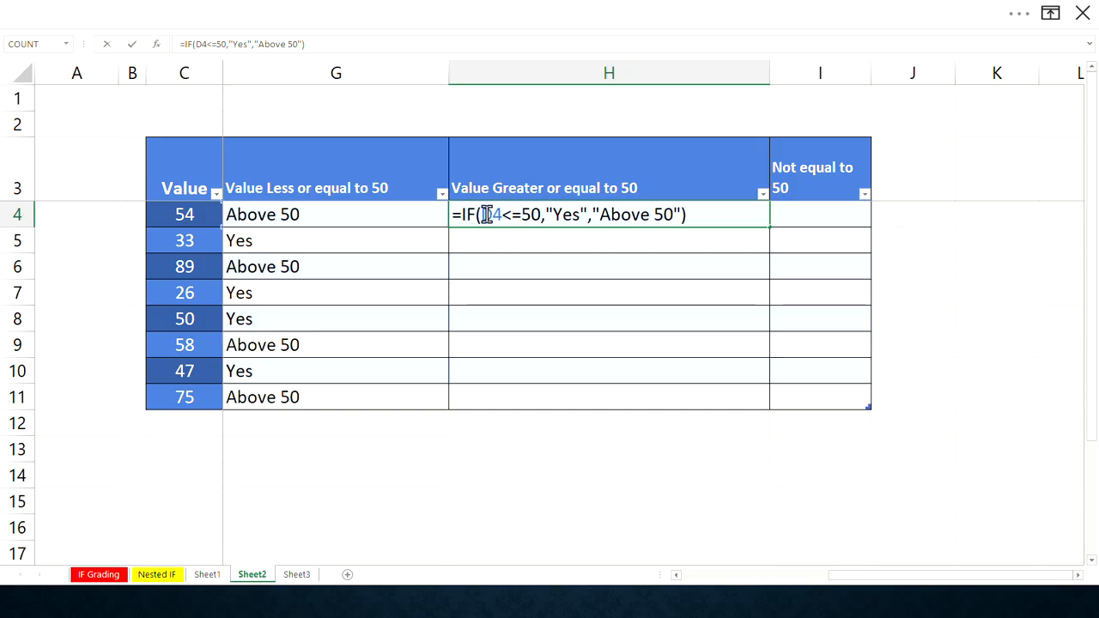
drag(487, 215, 483, 215)
text(c)
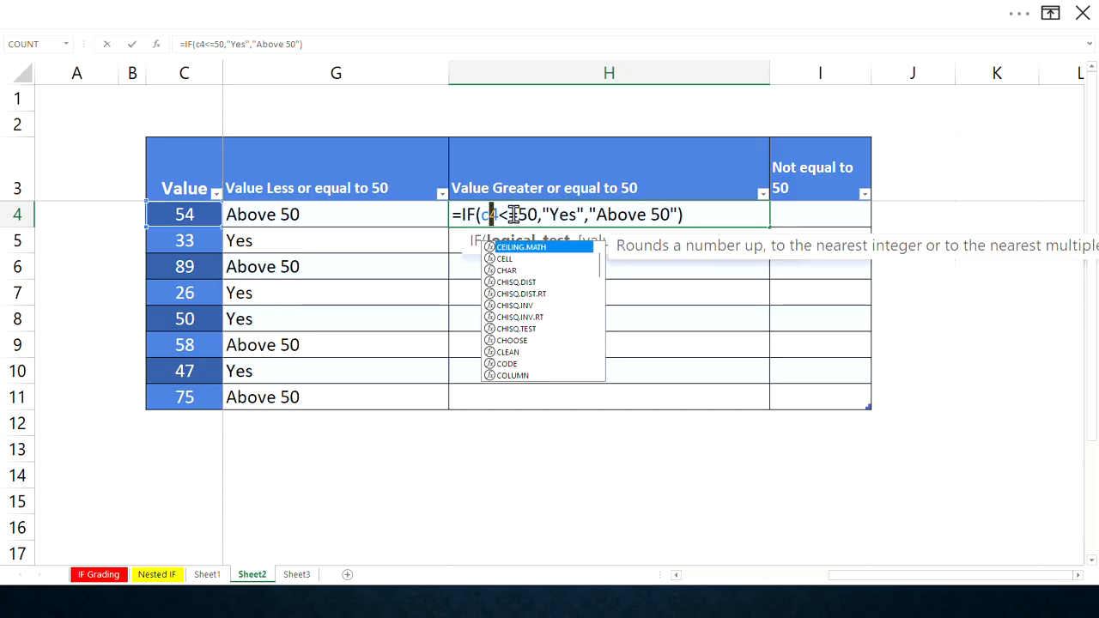
key(BackSpace)
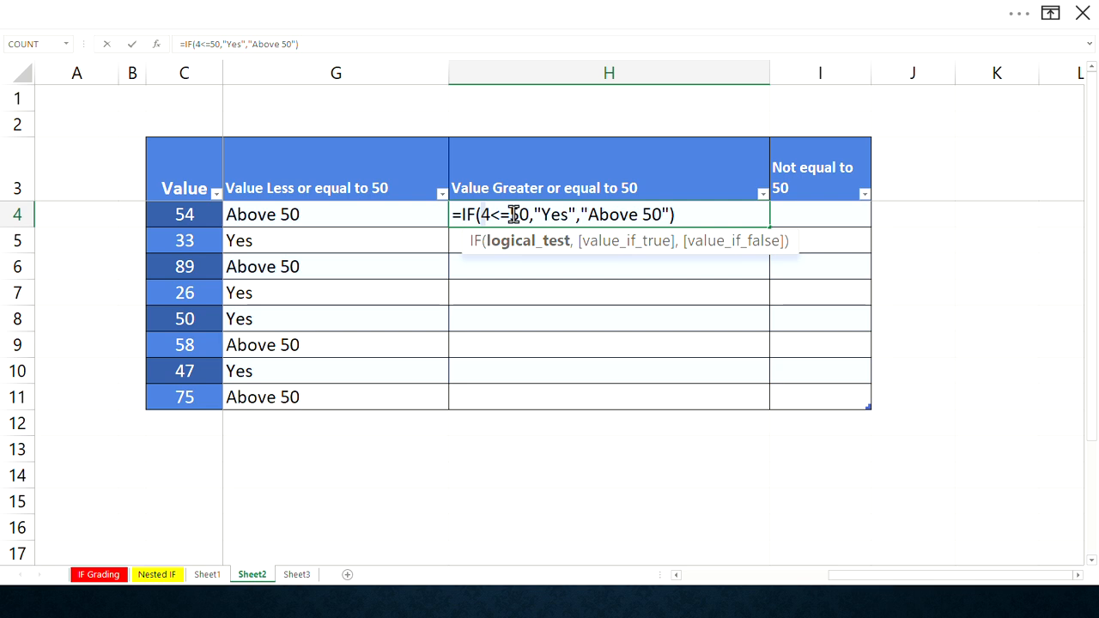
text(c)
click(512, 215)
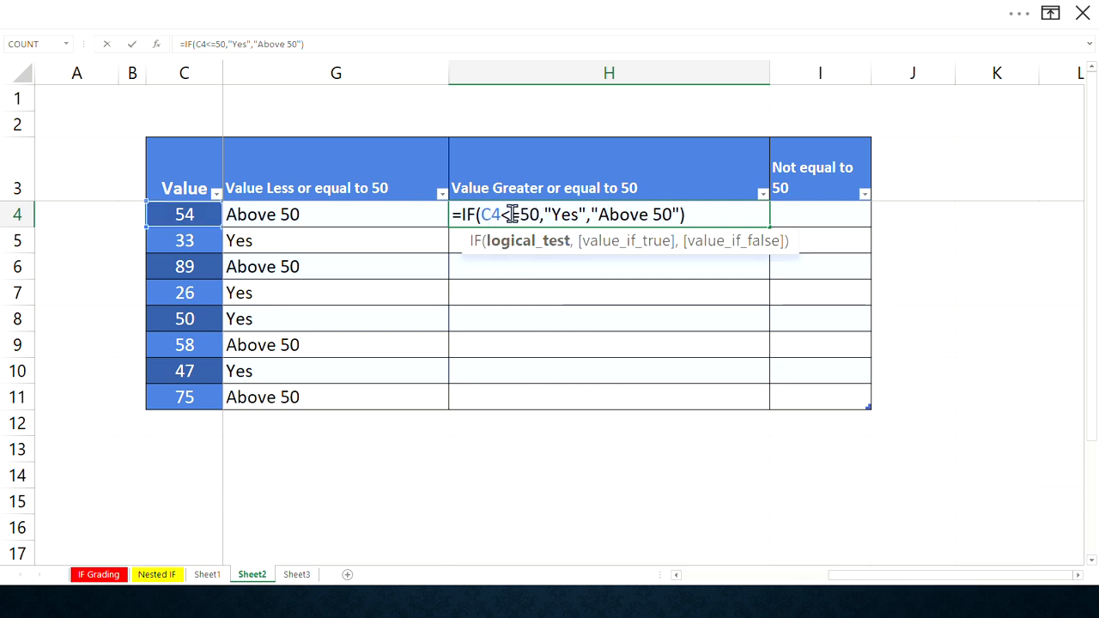
drag(512, 215, 505, 214)
text(>)
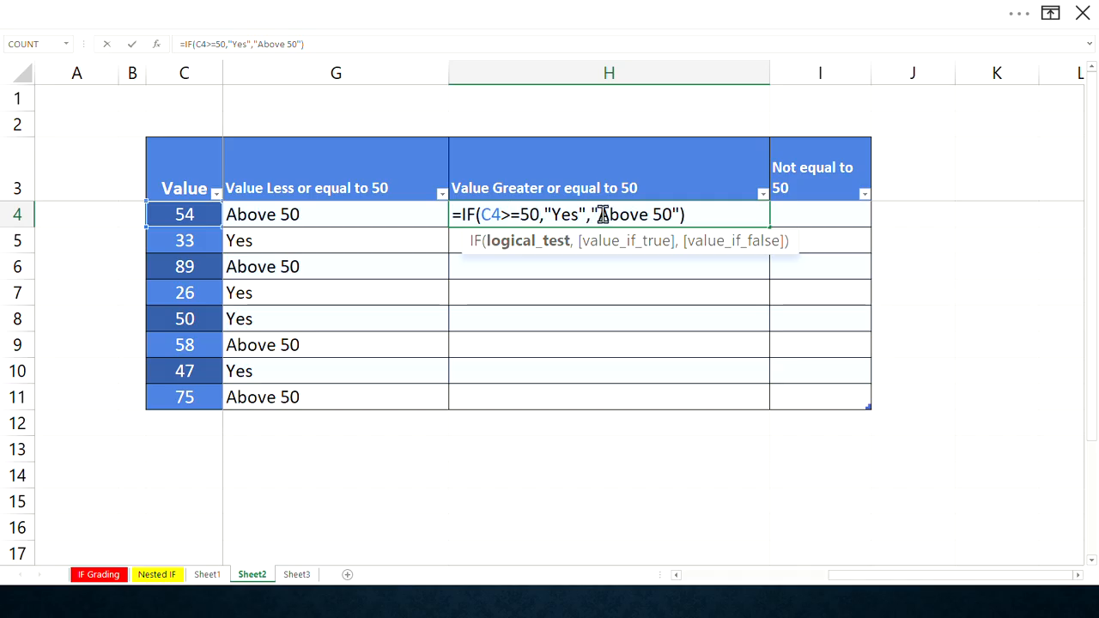
- Set the H4 formula's value if false to "Below 50" and enter it
double_click(643, 214)
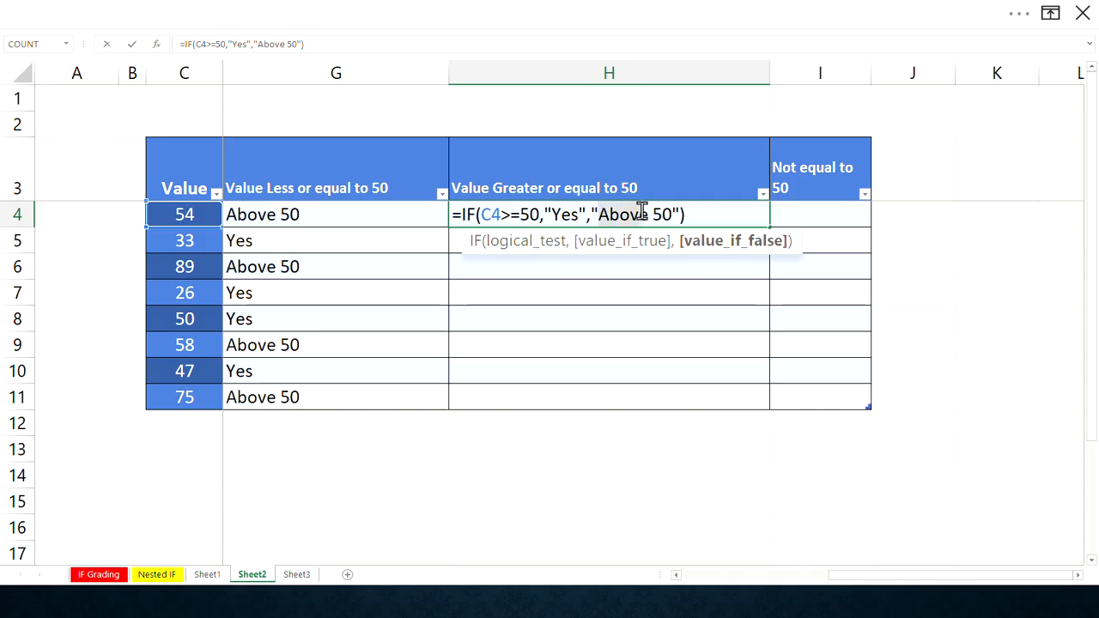
key(BackSpace)
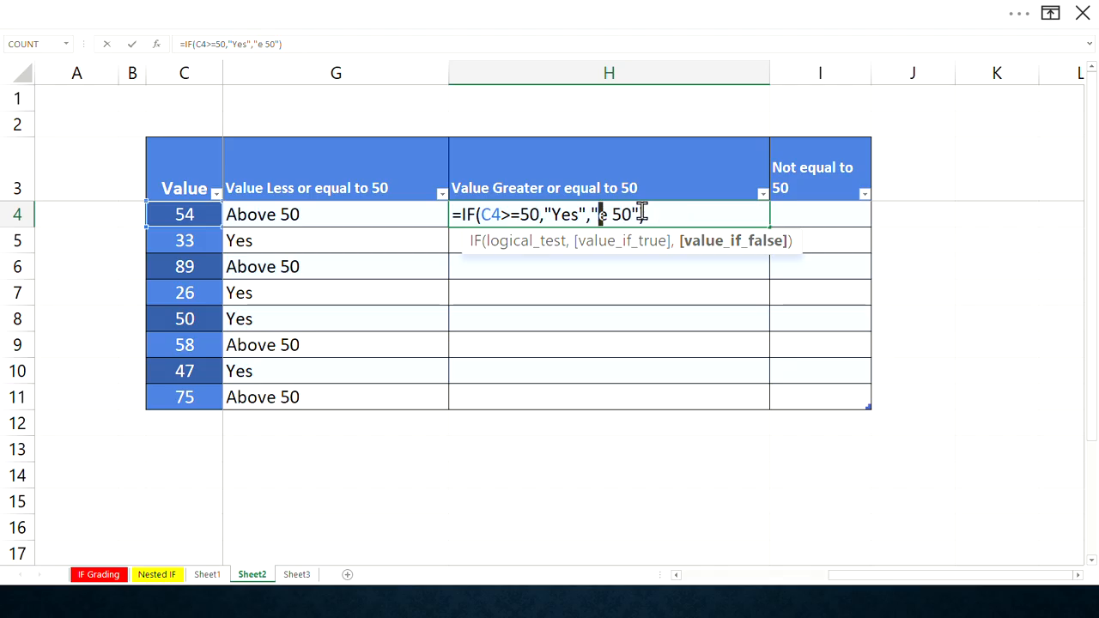
text(b)
key(Left)
text(elow)
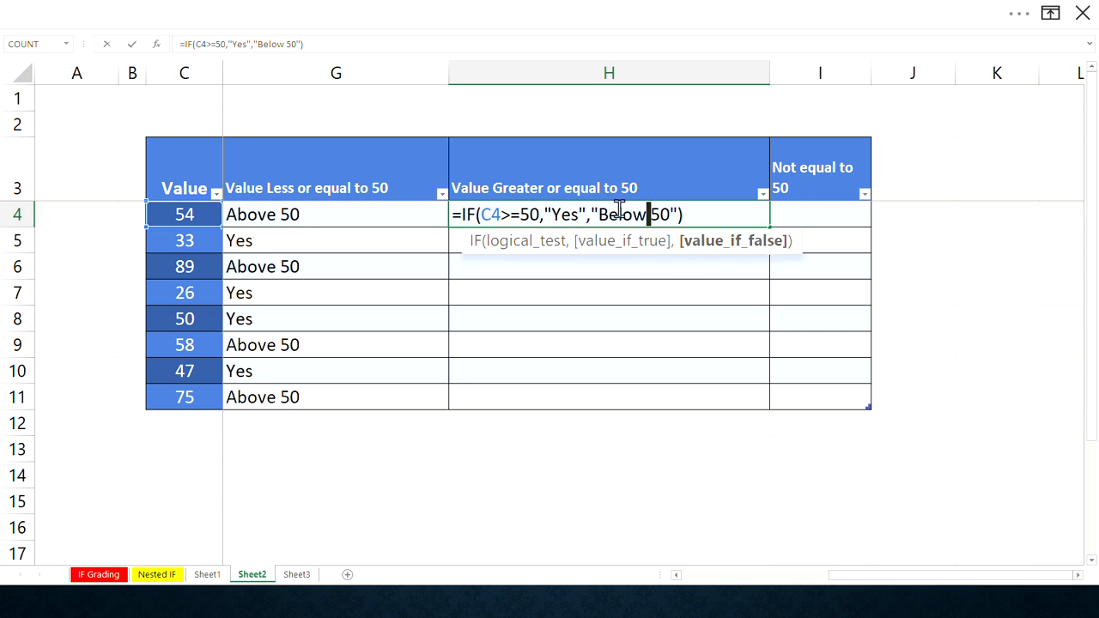
click(692, 214)
key(ctrl+Return)
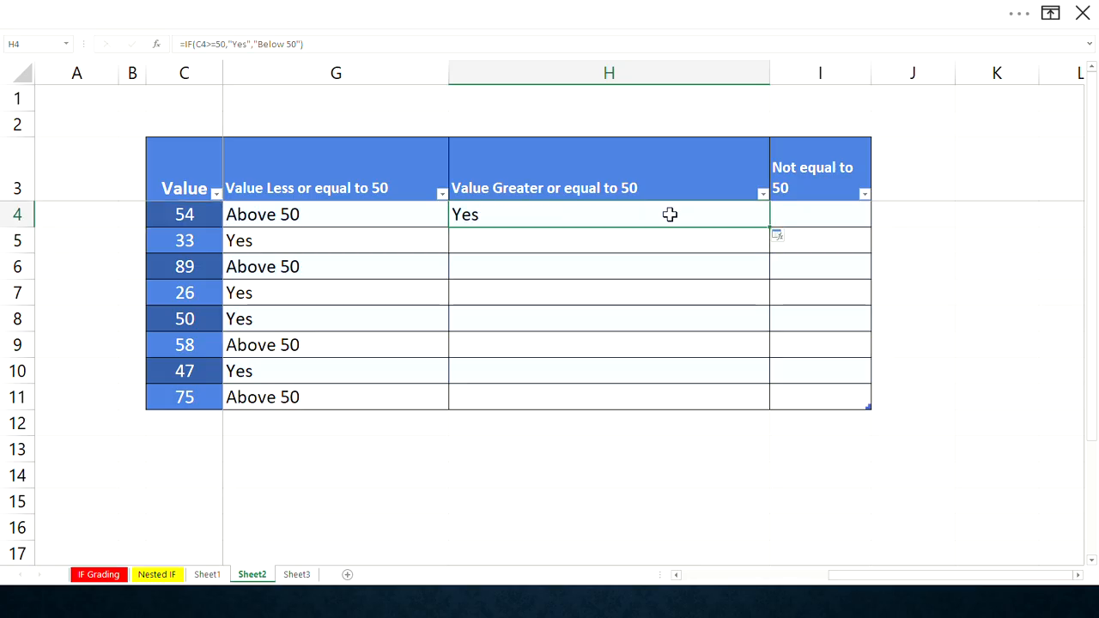
- Fill the H4 formula down to row 11 and narrow column H
double_click(769, 226)
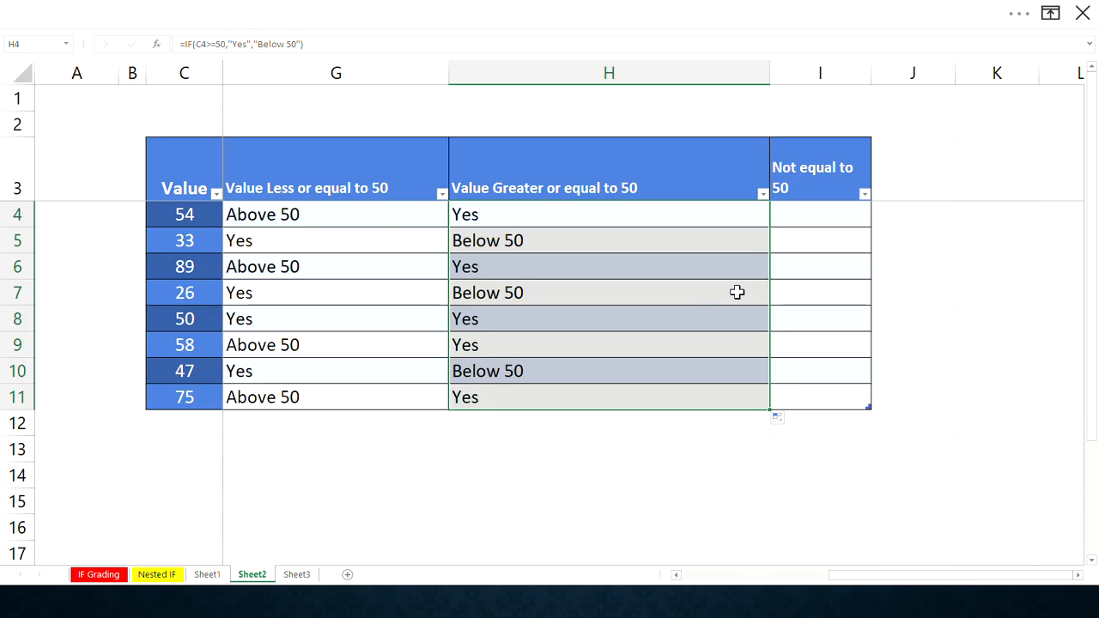
drag(769, 76, 614, 79)
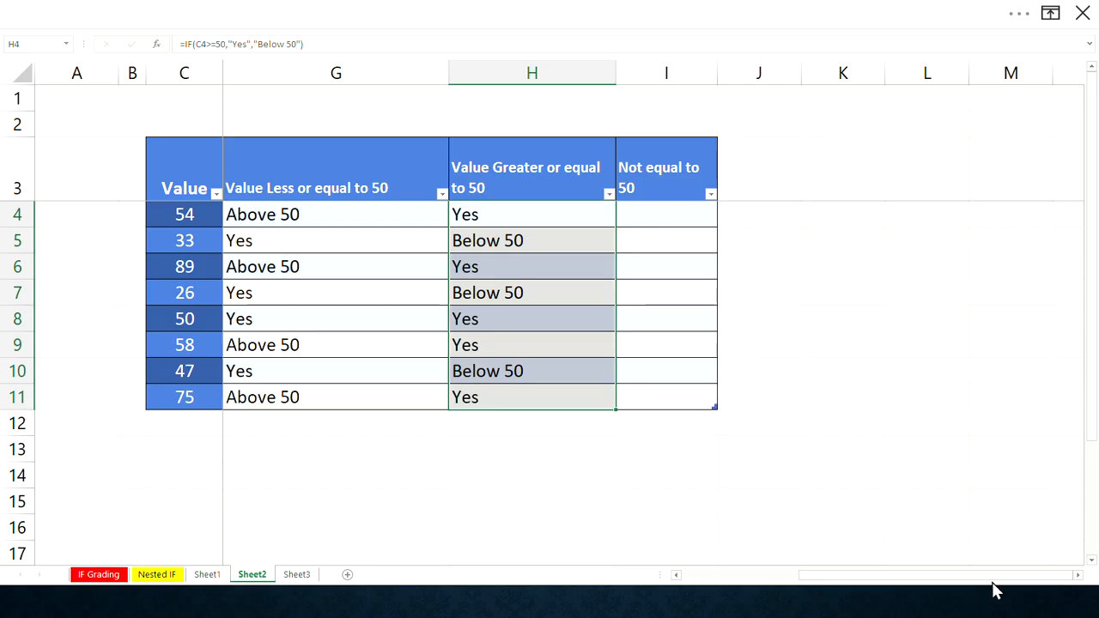
click(1076, 576)
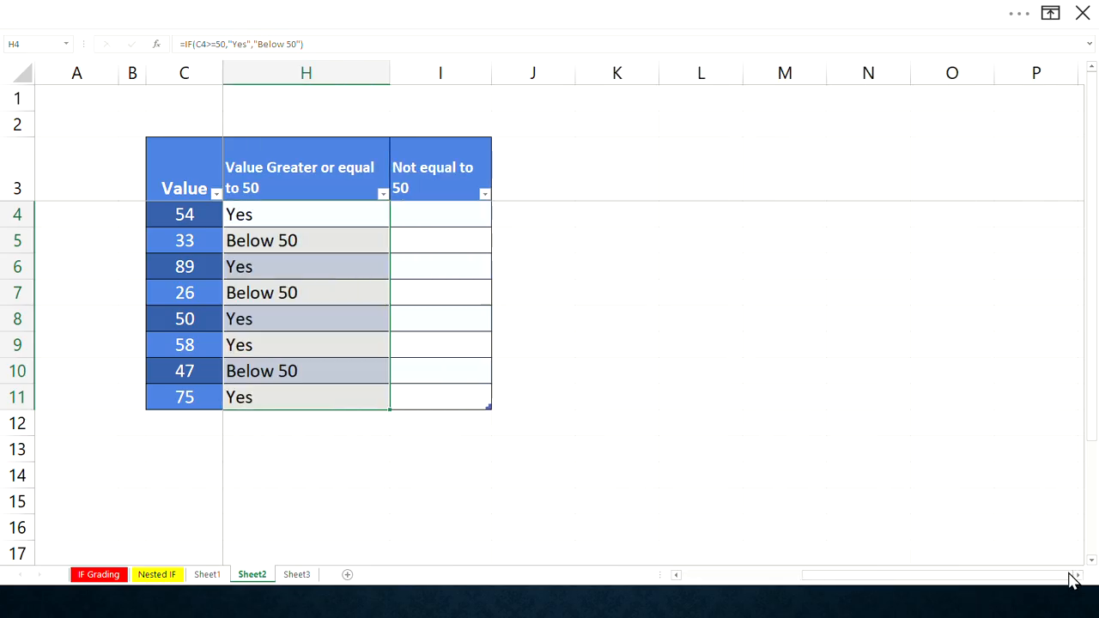
- Copy the H4 formula into I4 of the Not equal to 50 column and change its reference to C4
click(331, 221)
drag(490, 76, 528, 86)
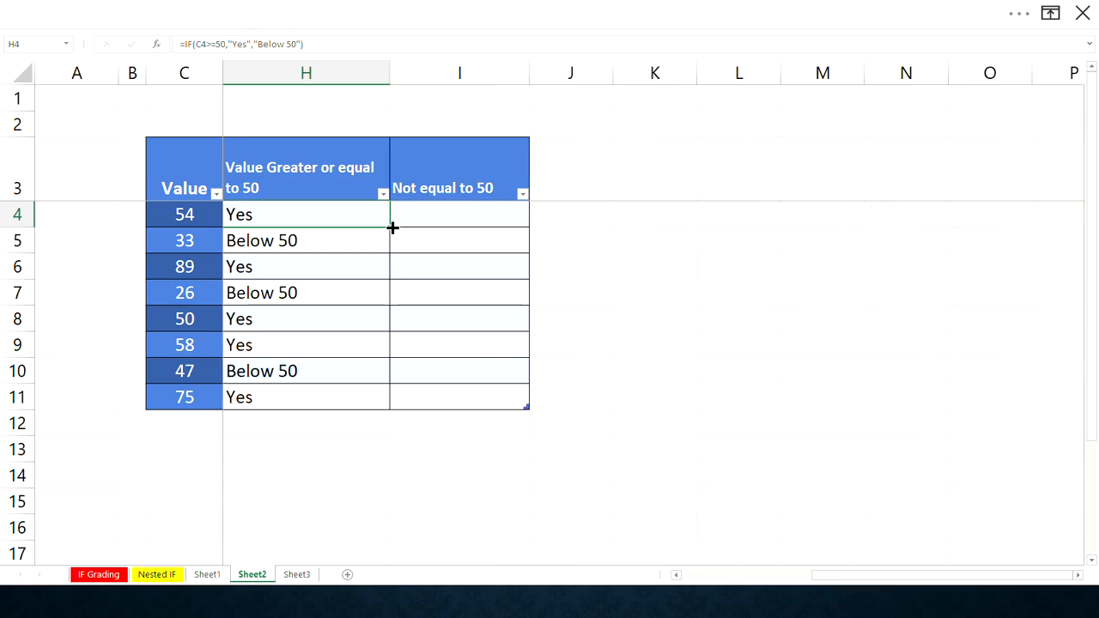
drag(391, 227, 446, 218)
click(445, 218)
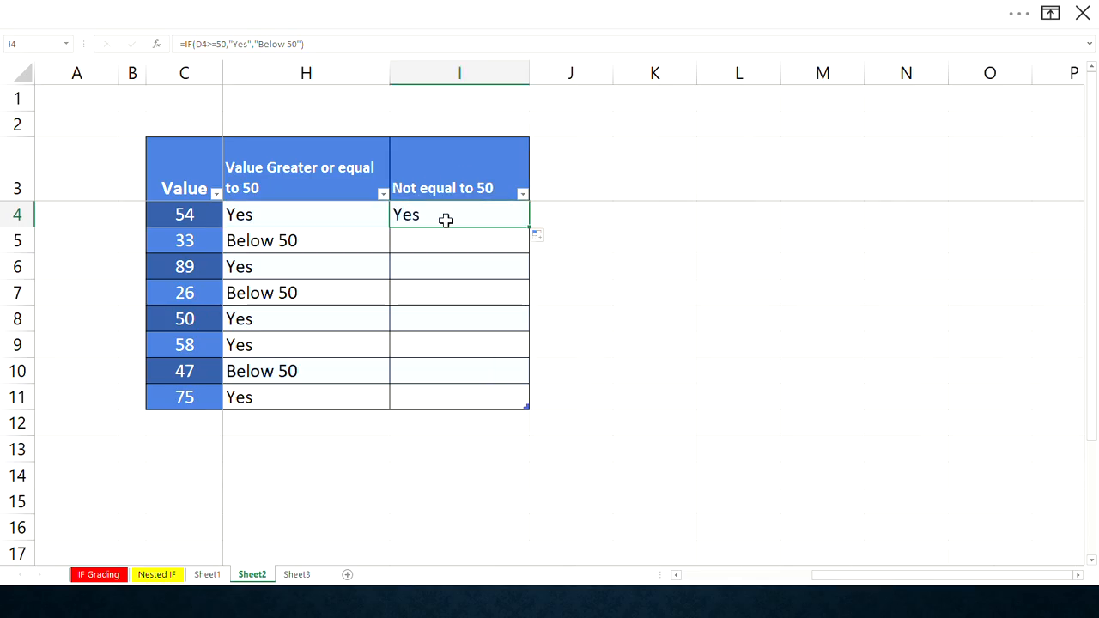
click(196, 44)
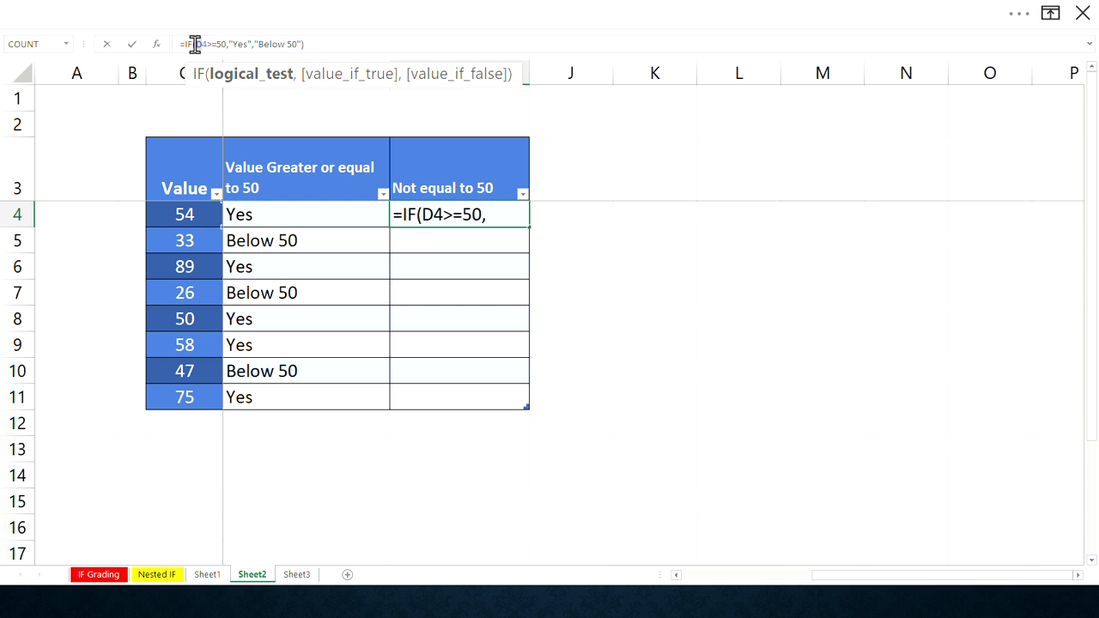
text(c)
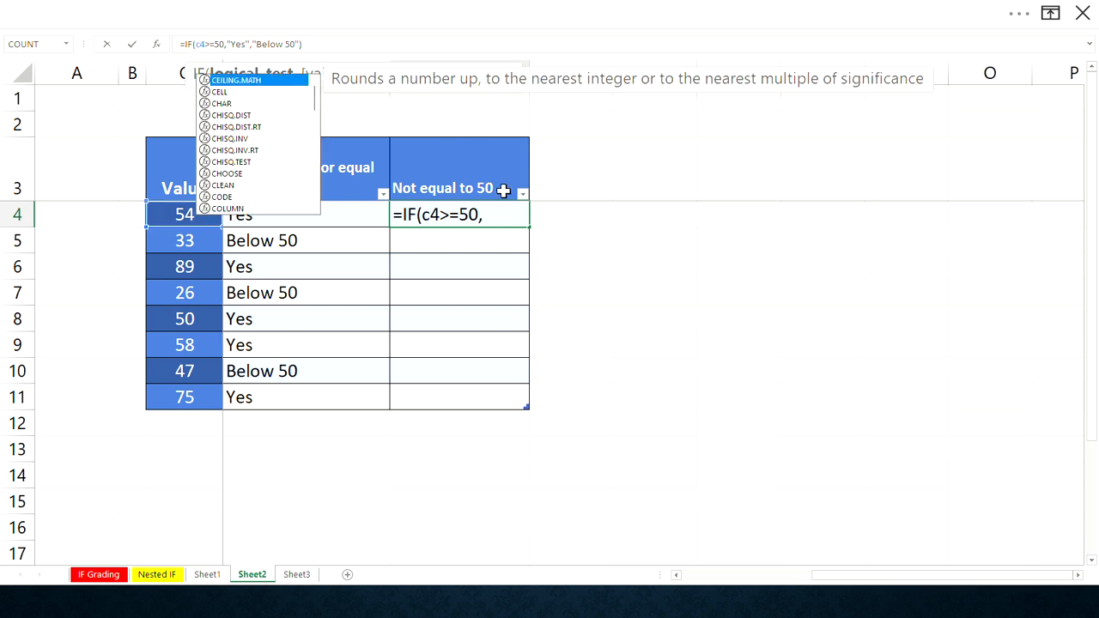
key(BackSpace)
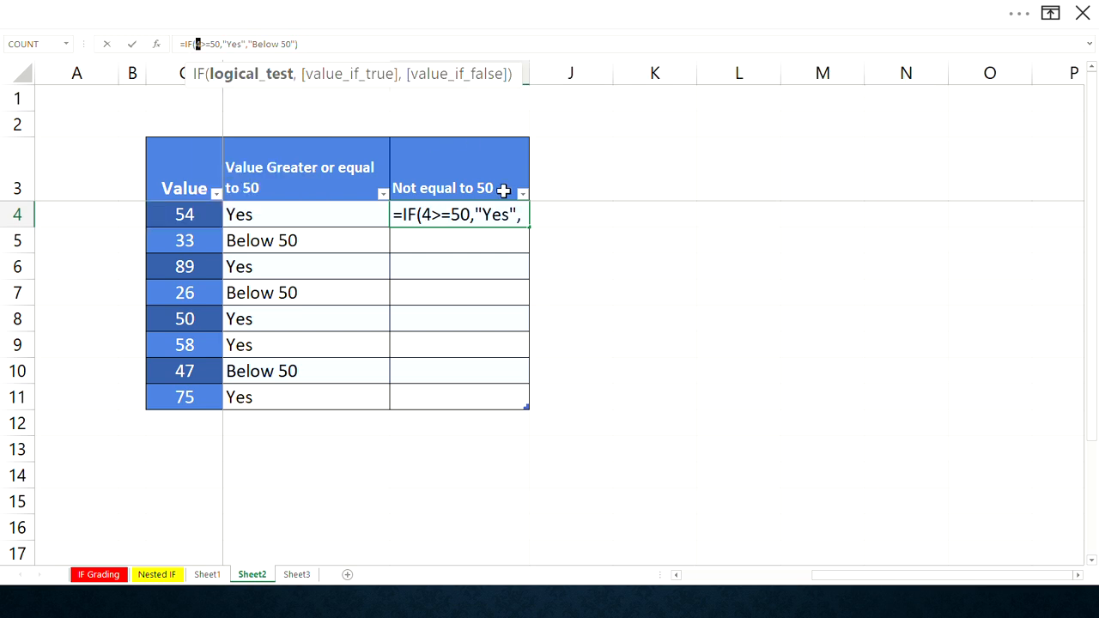
text(C)
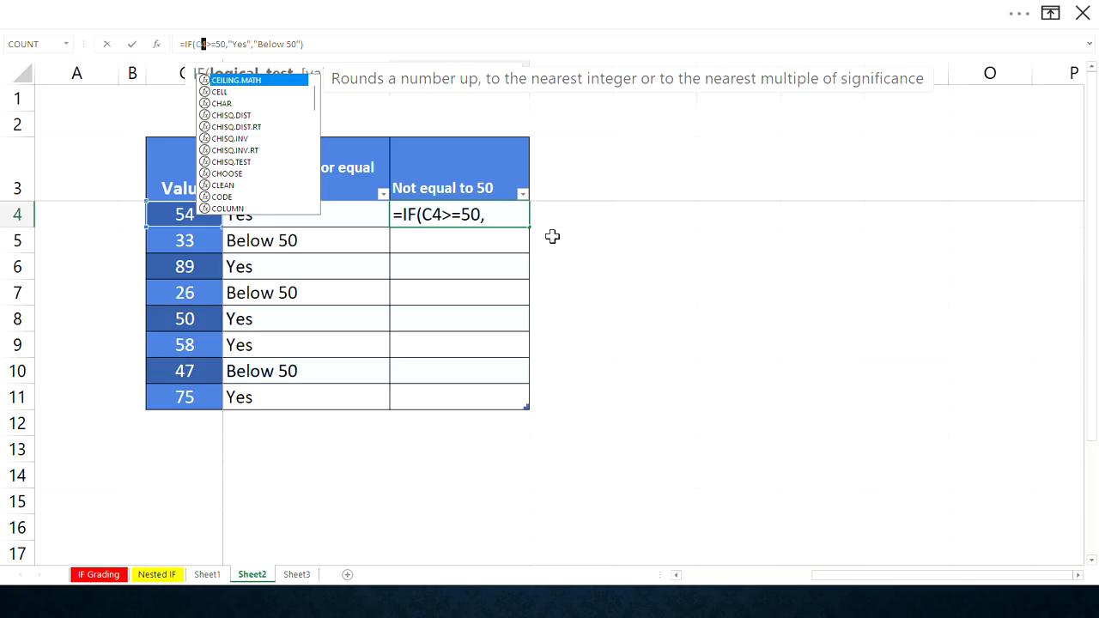
key(Return)
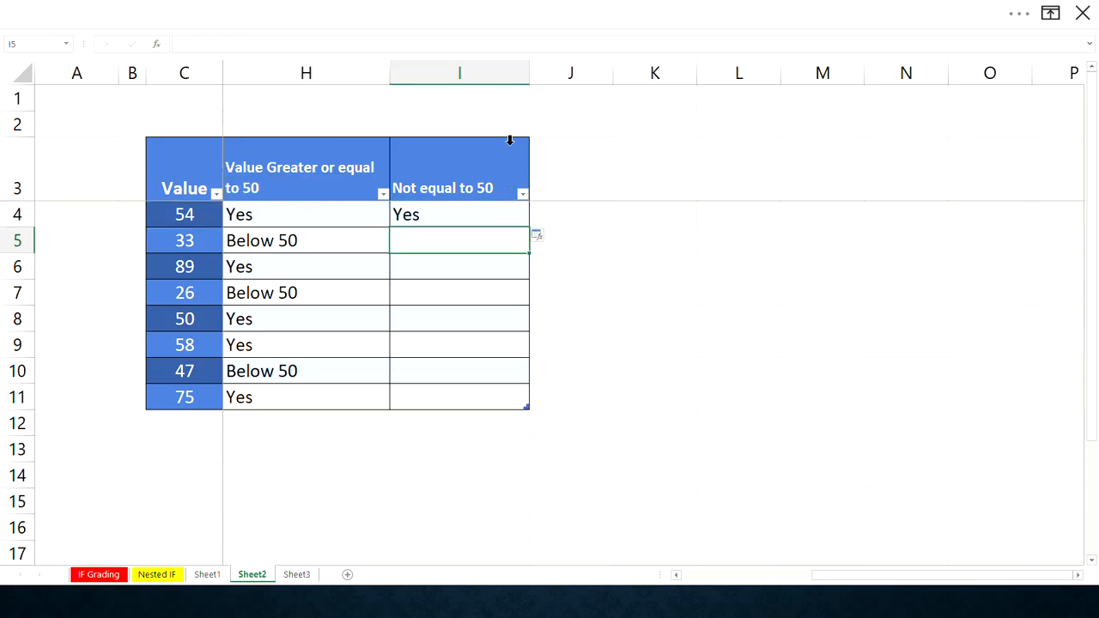
- Widen column I and change the I4 formula's logical test to C4<>50
drag(525, 78, 711, 79)
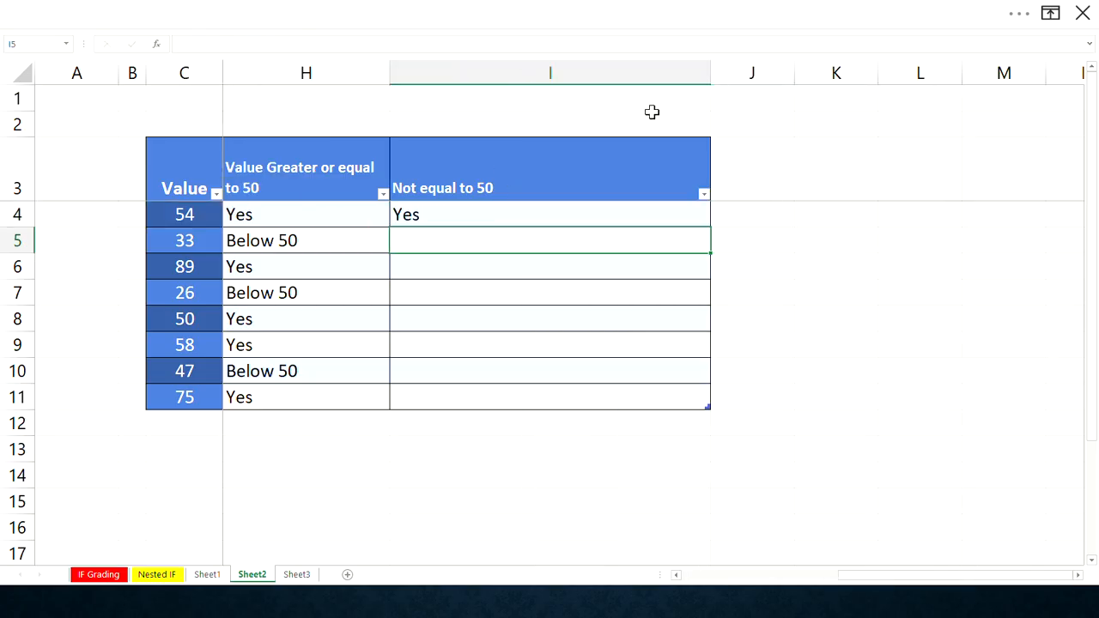
click(483, 220)
click(221, 44)
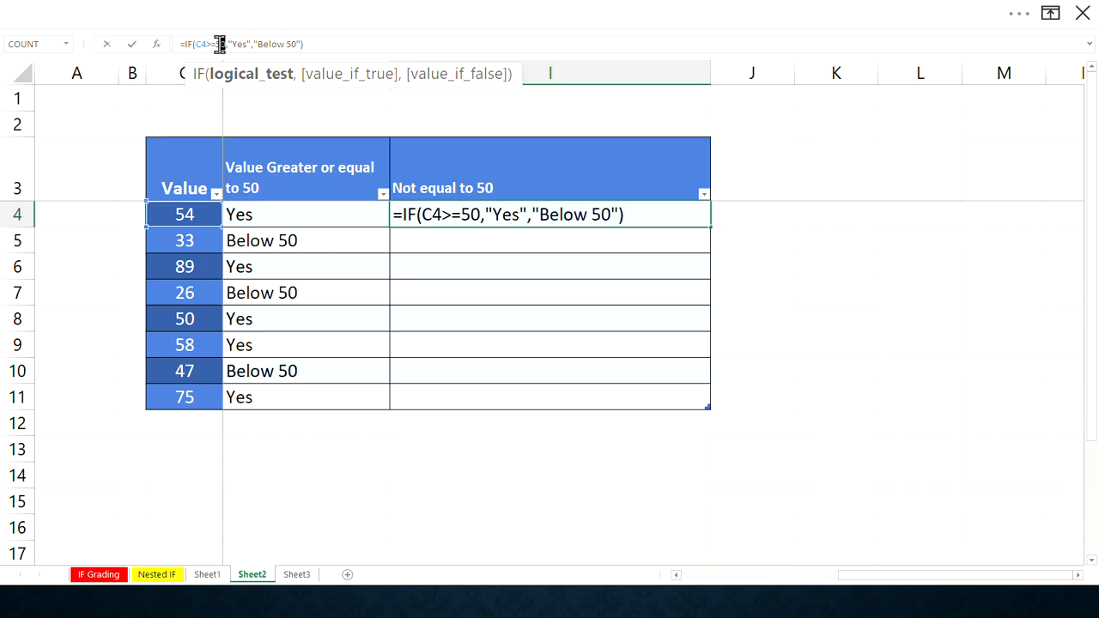
double_click(462, 214)
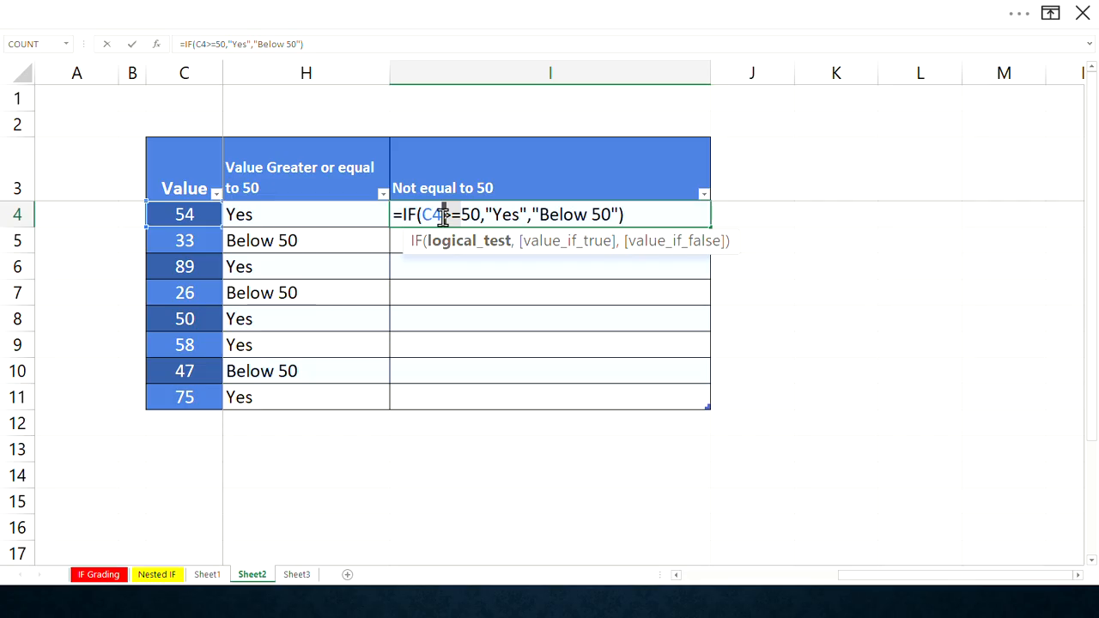
text(<>)
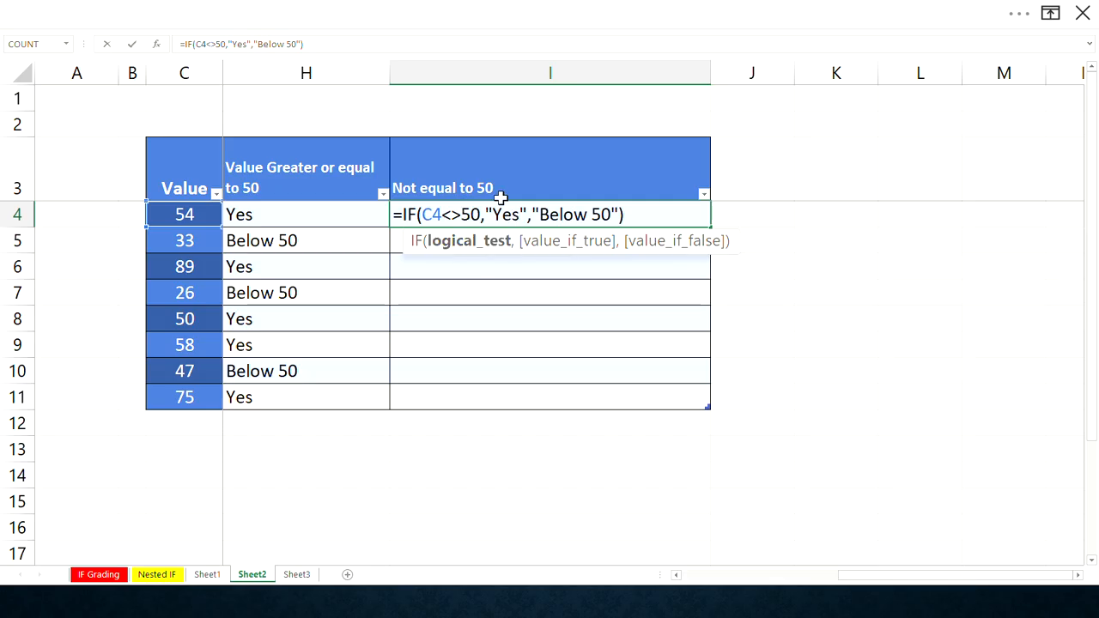
- Replace the I4 formula's value if true with "Not equal"
drag(492, 215, 513, 211)
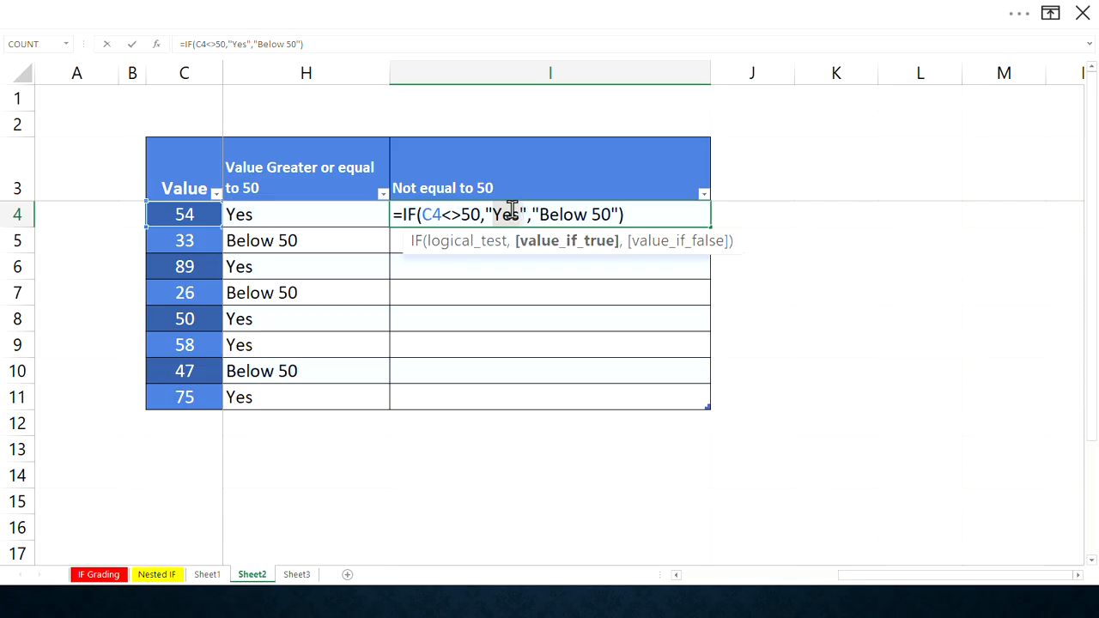
text(nO)
key(BackSpace)
key(BackSpace)
text(n)
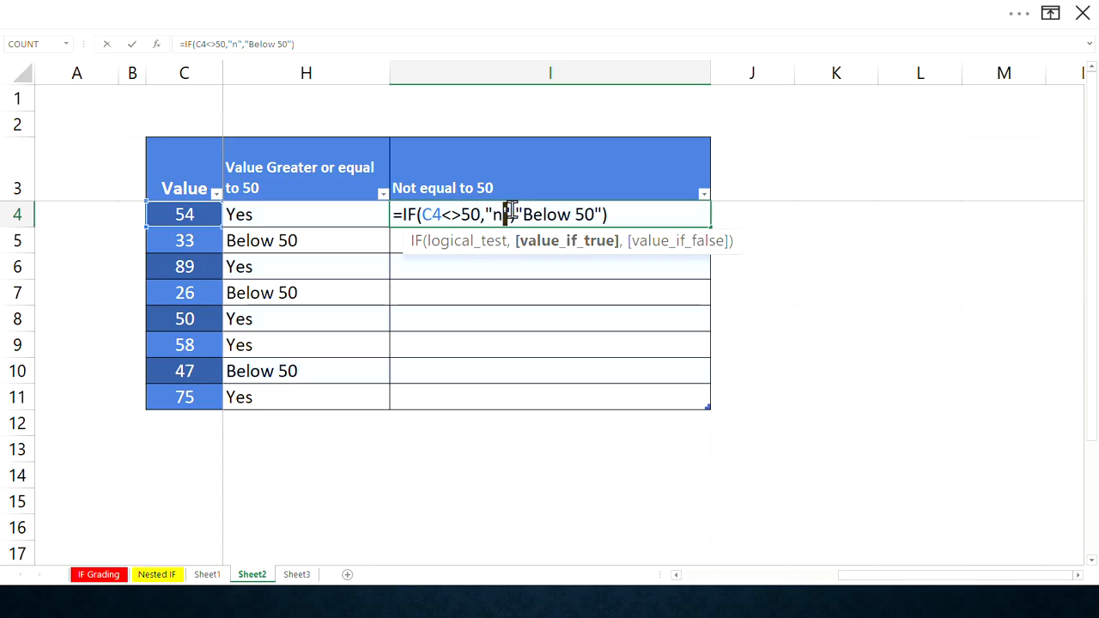
key(BackSpace)
text(Negt)
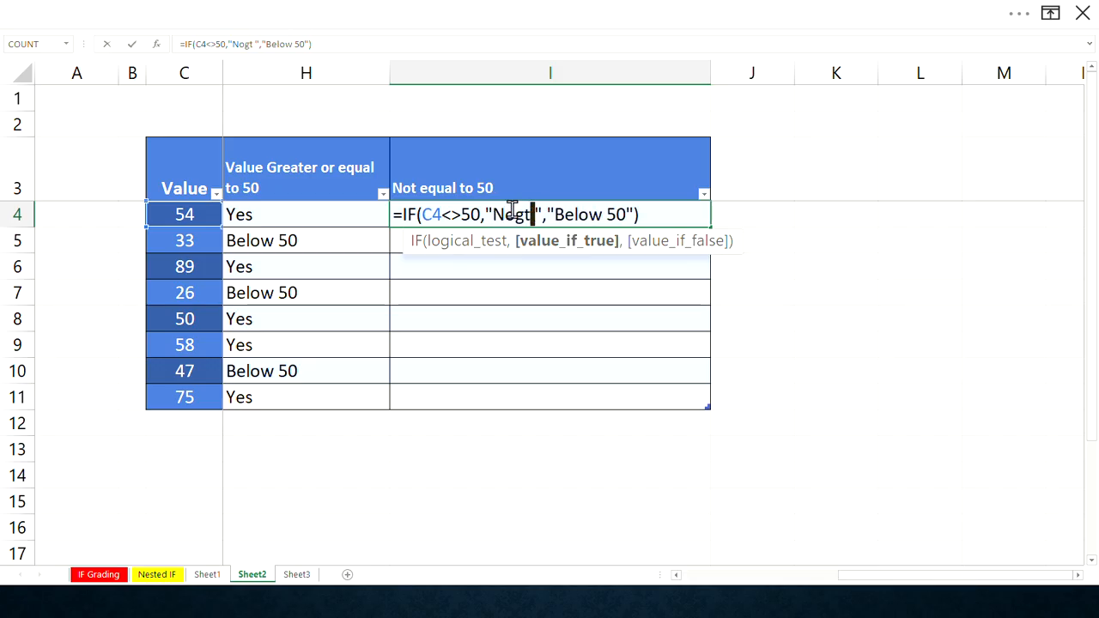
key(BackSpace)
key(BackSpace)
key(BackSpace)
text(ot e)
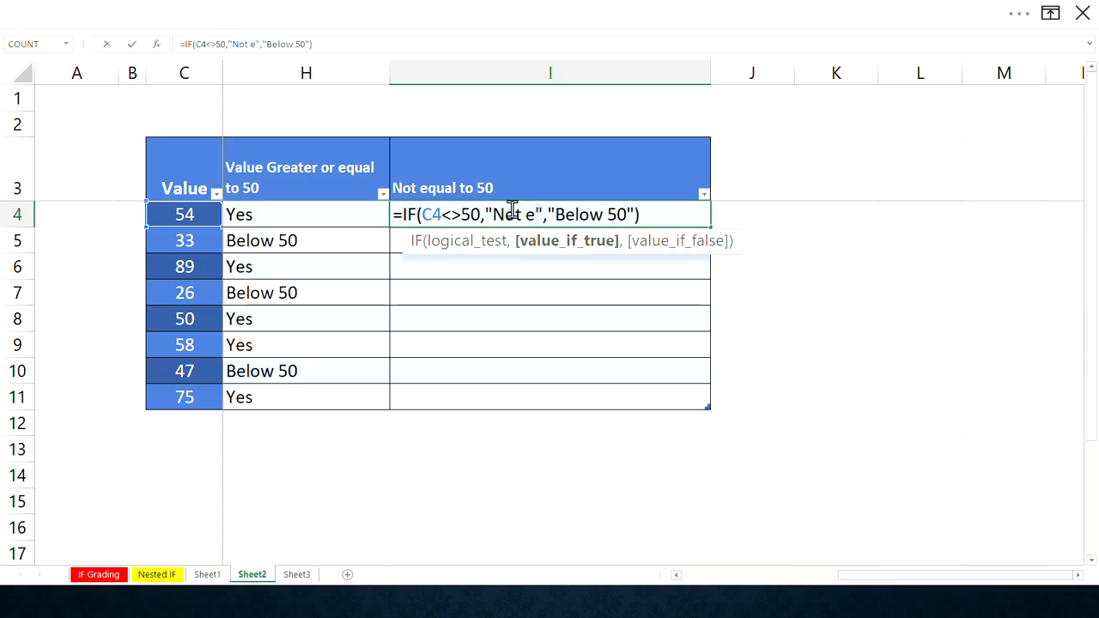
text(QU)
key(BackSpace)
key(BackSpace)
text(q)
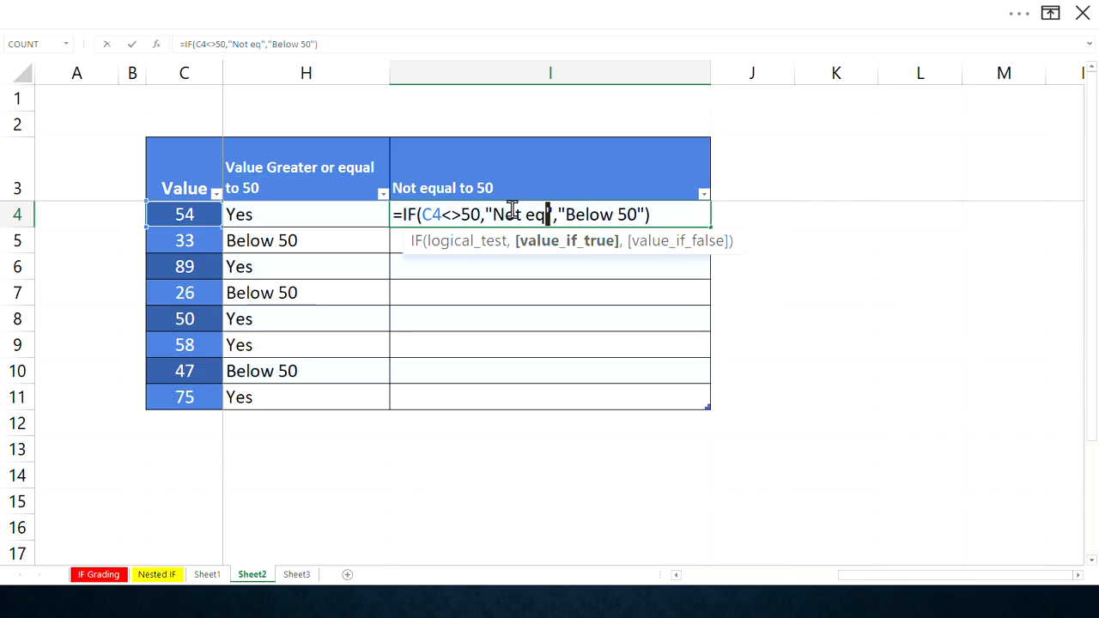
text(ual t)
key(BackSpace)
key(BackSpace)
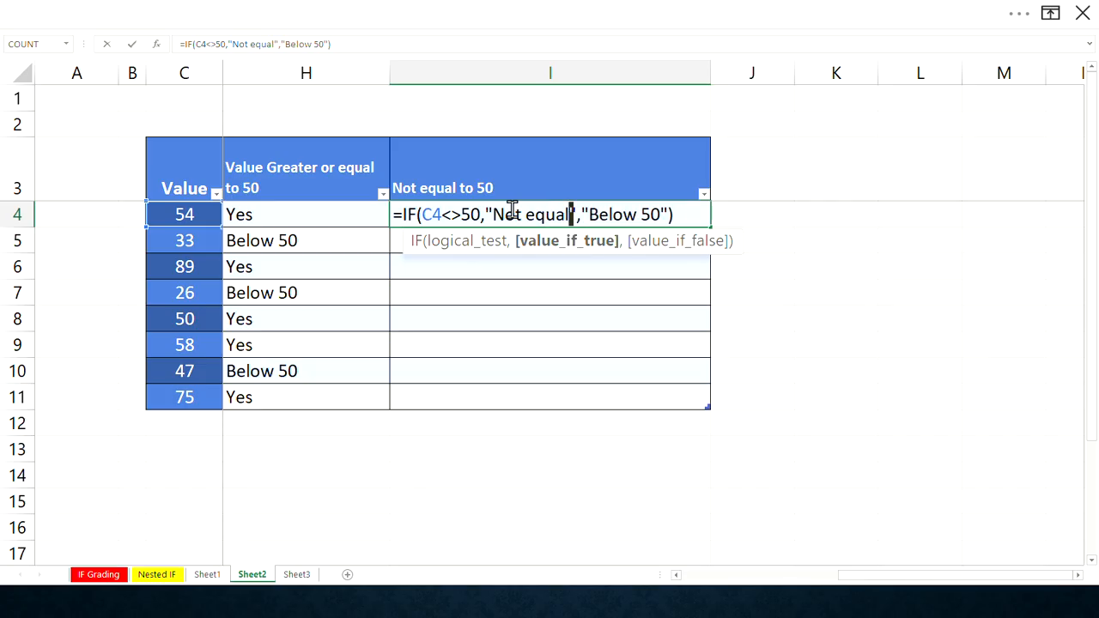
- Change the I4 formula's results to "Yes" and "Equal to 50" and fill it down column I
drag(662, 214, 589, 220)
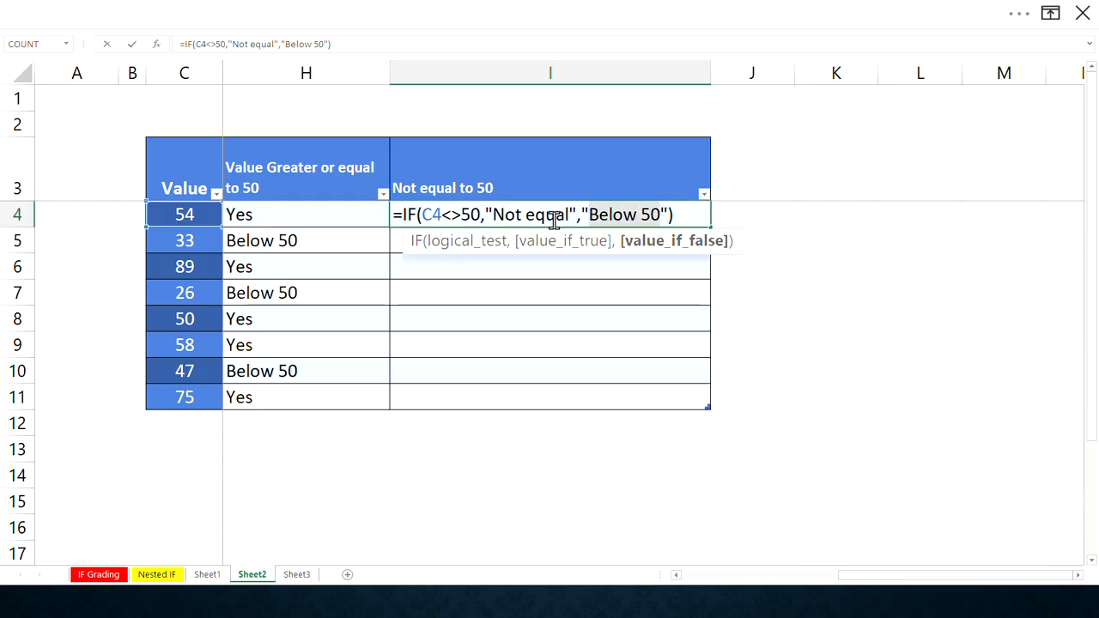
click(569, 214)
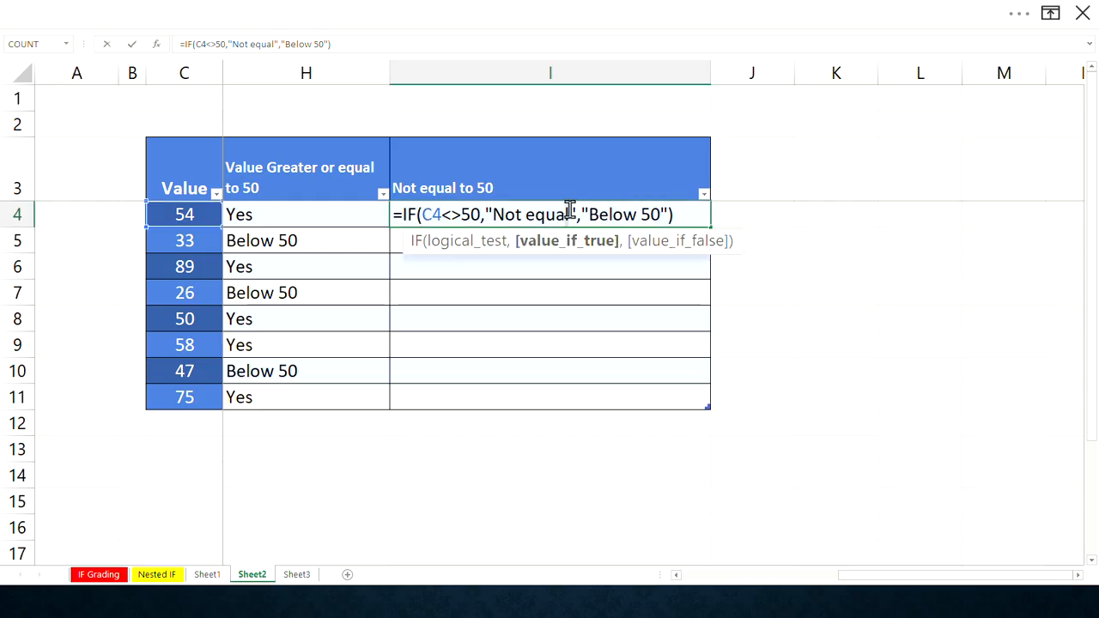
drag(569, 214, 497, 208)
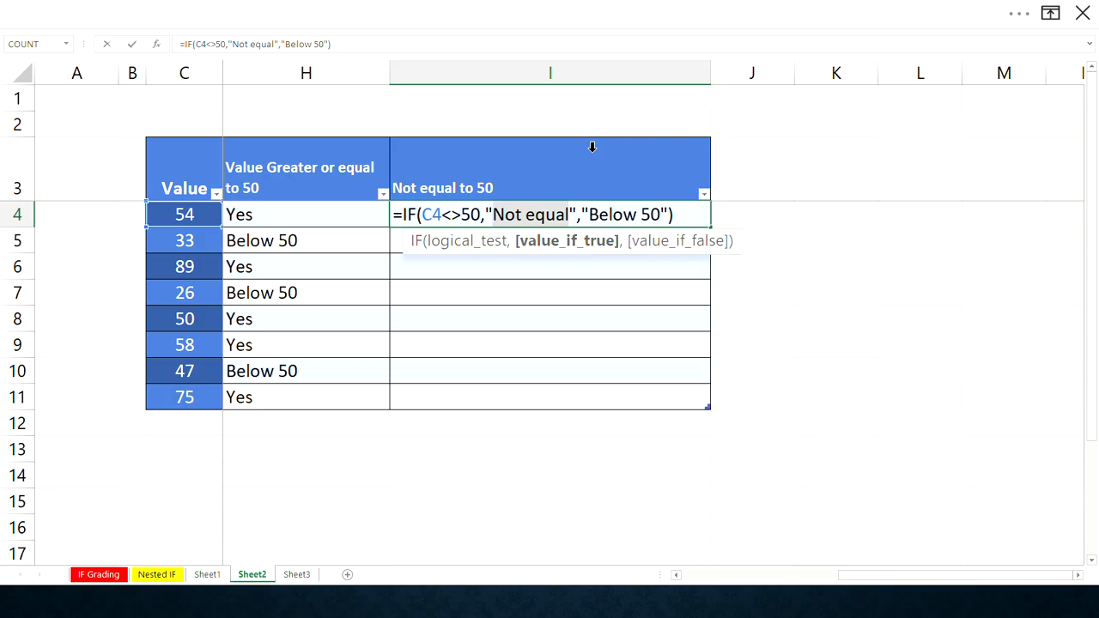
text(Yes)
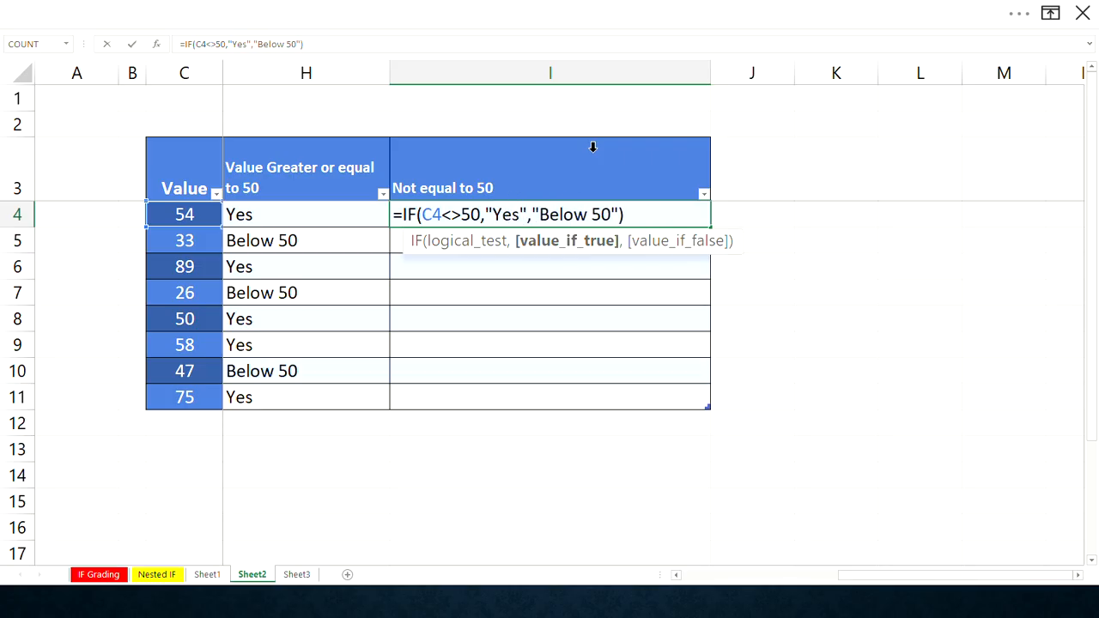
drag(540, 214, 582, 214)
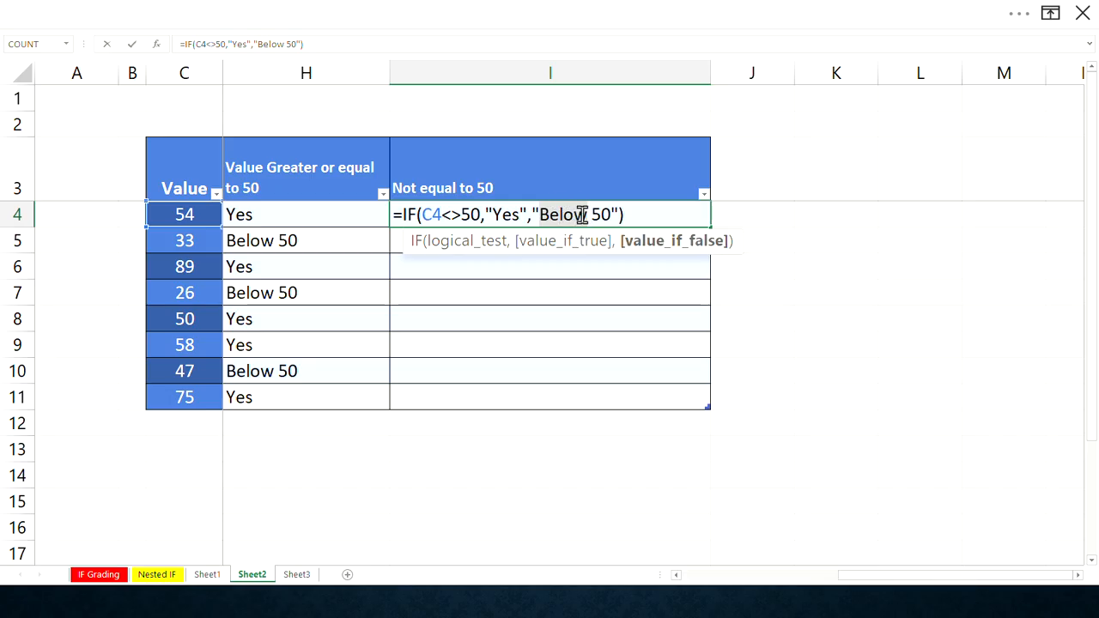
text(Equal to)
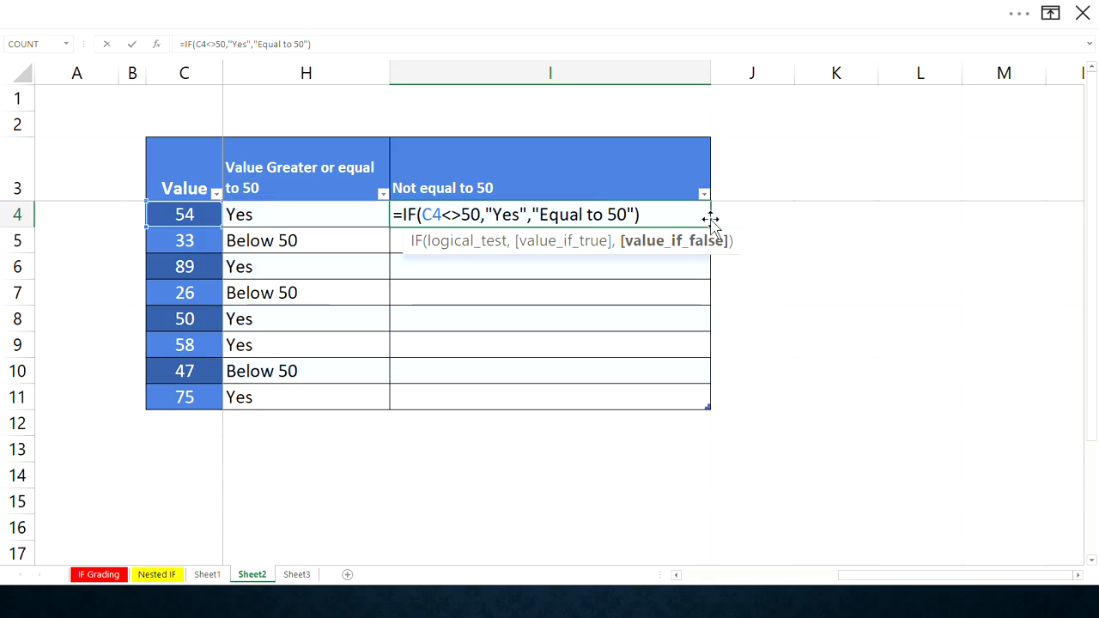
key(ctrl+Return)
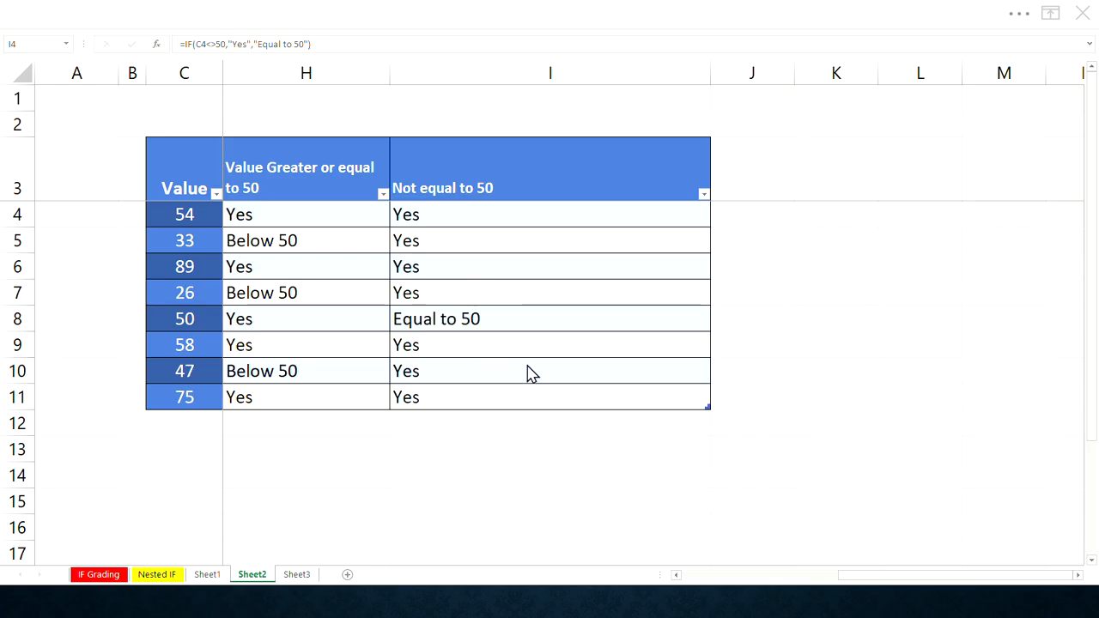
- Examine the row 8 results across the table for the value 50
click(13, 316)
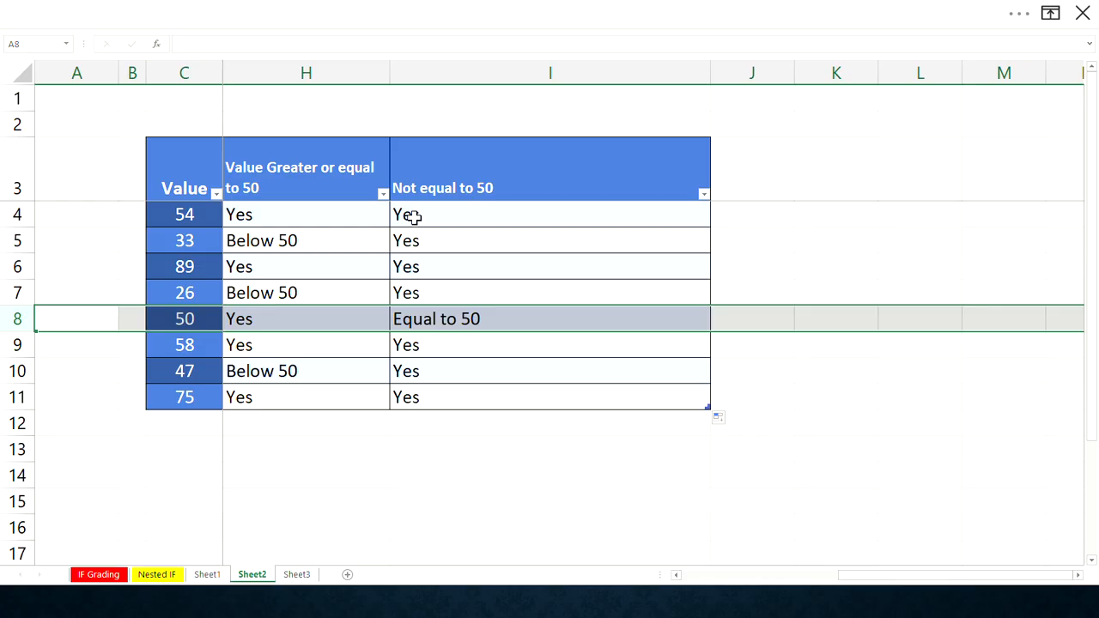
click(429, 172)
click(451, 75)
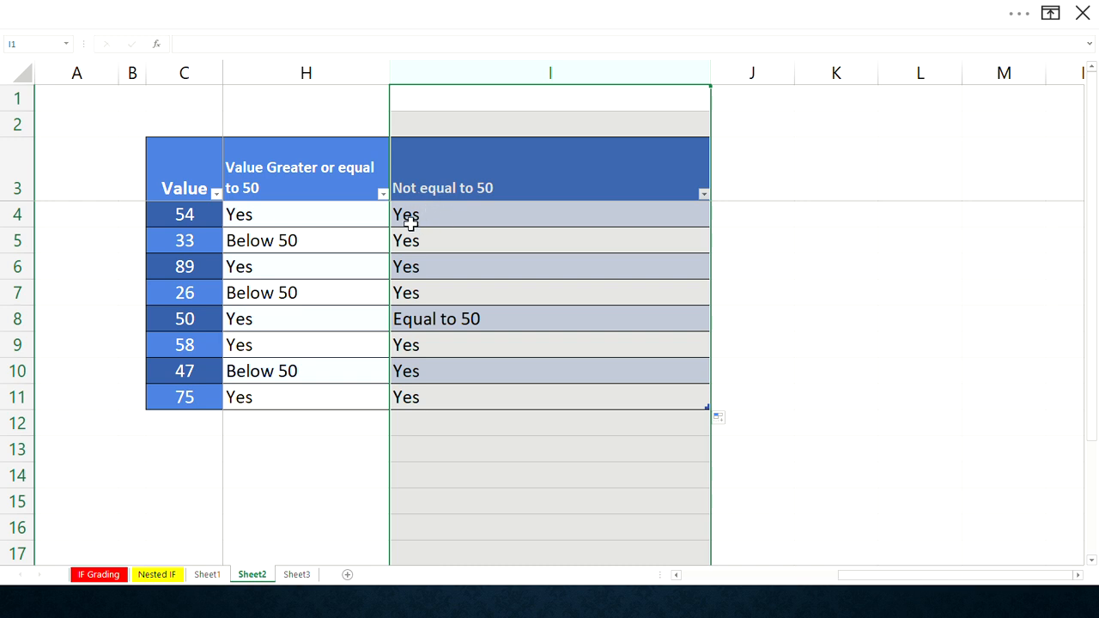
click(409, 319)
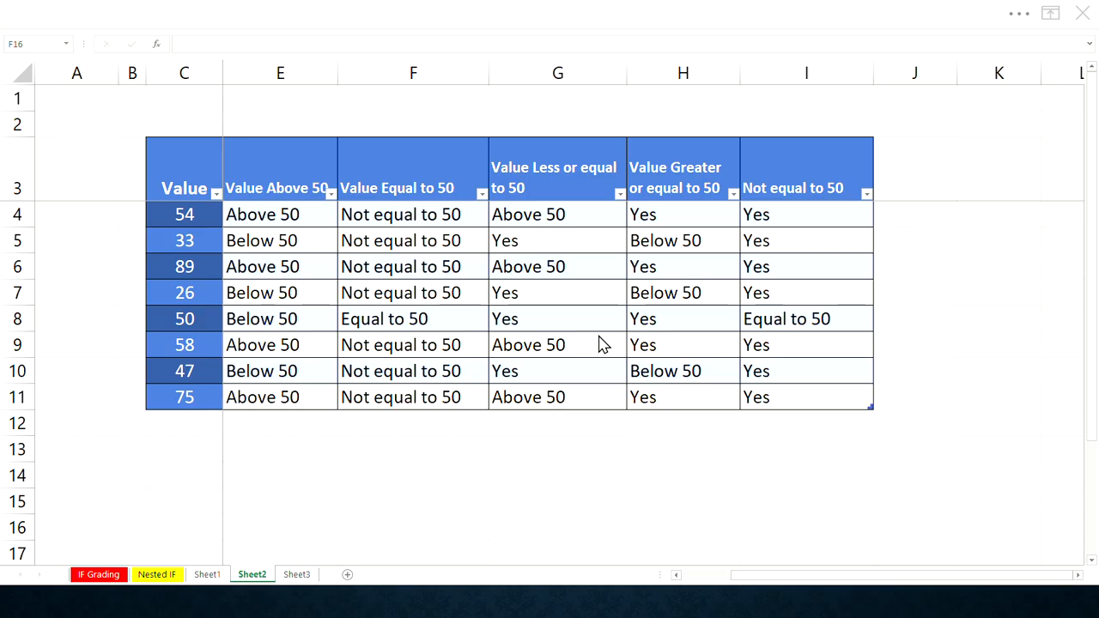
click(18, 319)
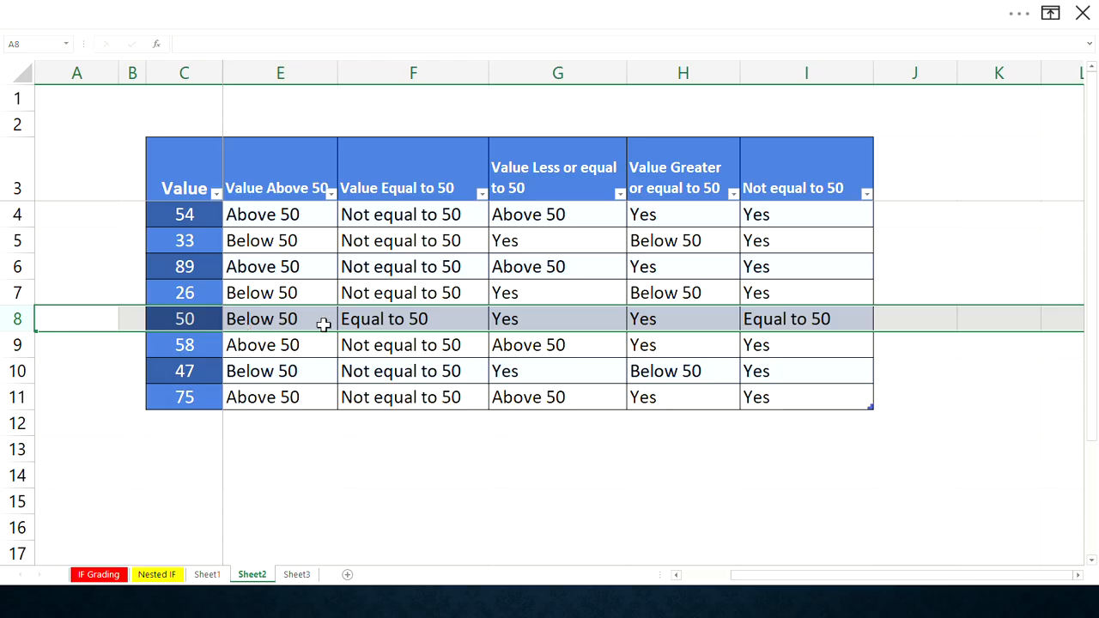
- Widen the Value Above 50 column E
click(261, 185)
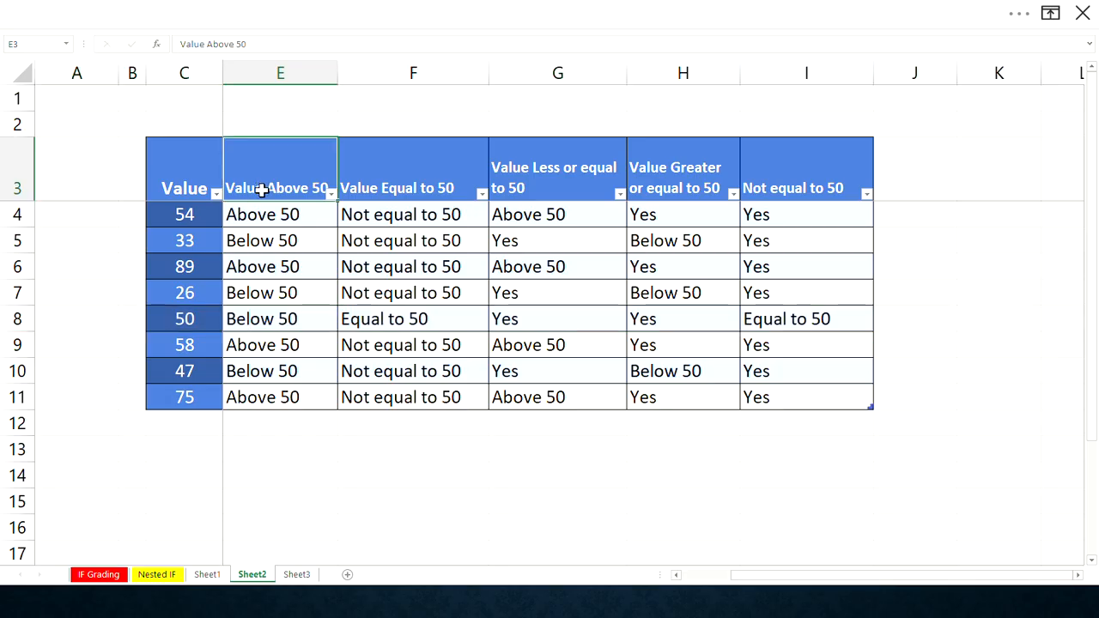
click(247, 318)
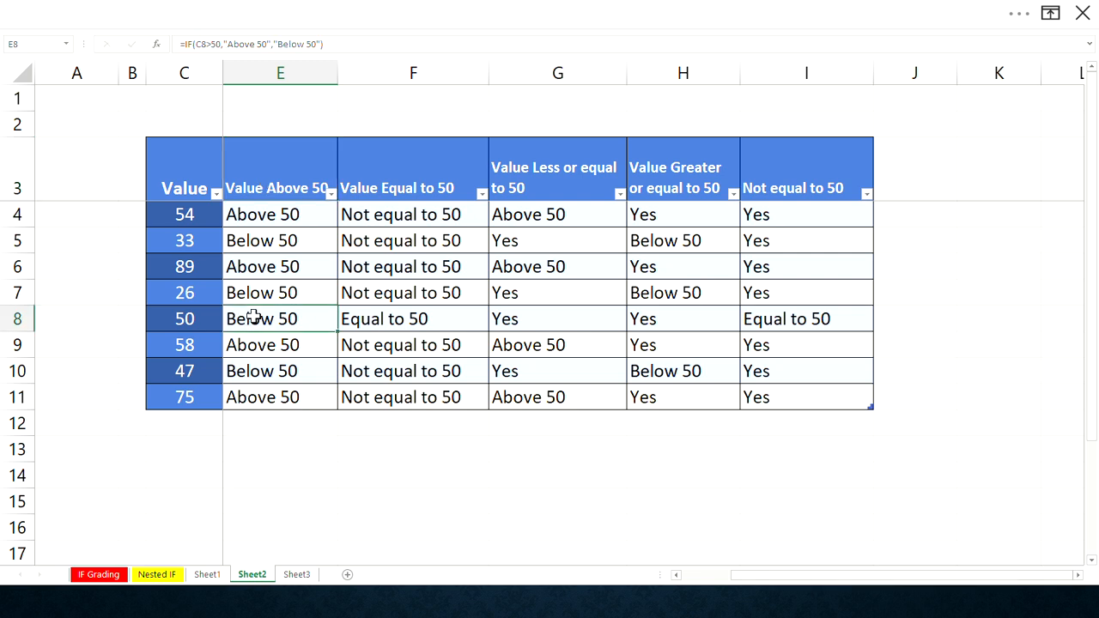
drag(340, 78, 424, 79)
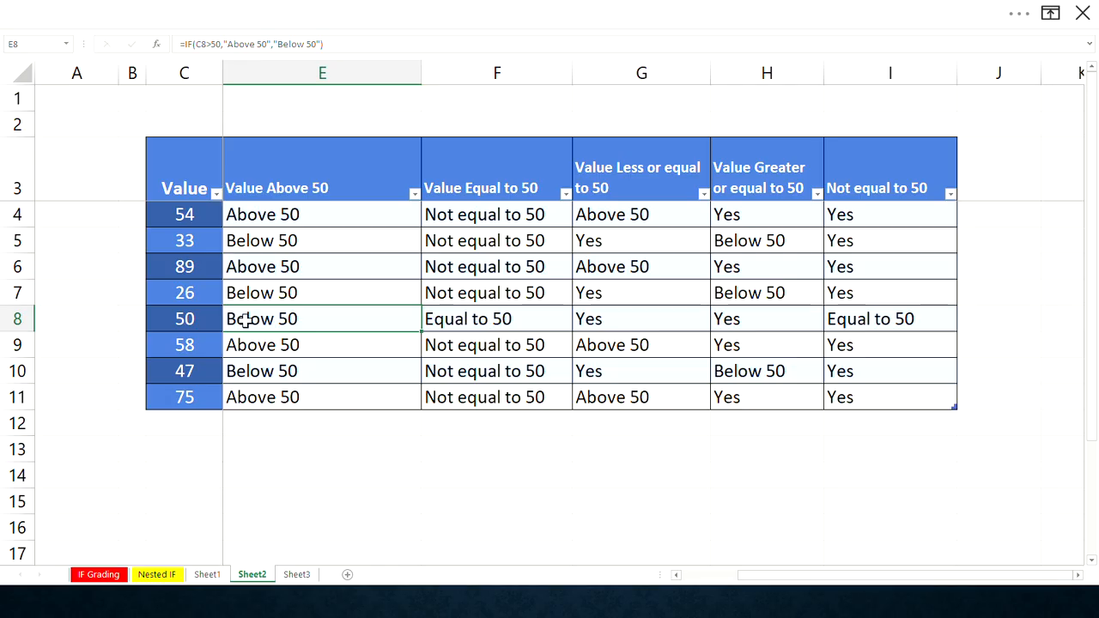
- Inspect the formulas in F8, E8 and D8 that evaluate the value 50
double_click(496, 318)
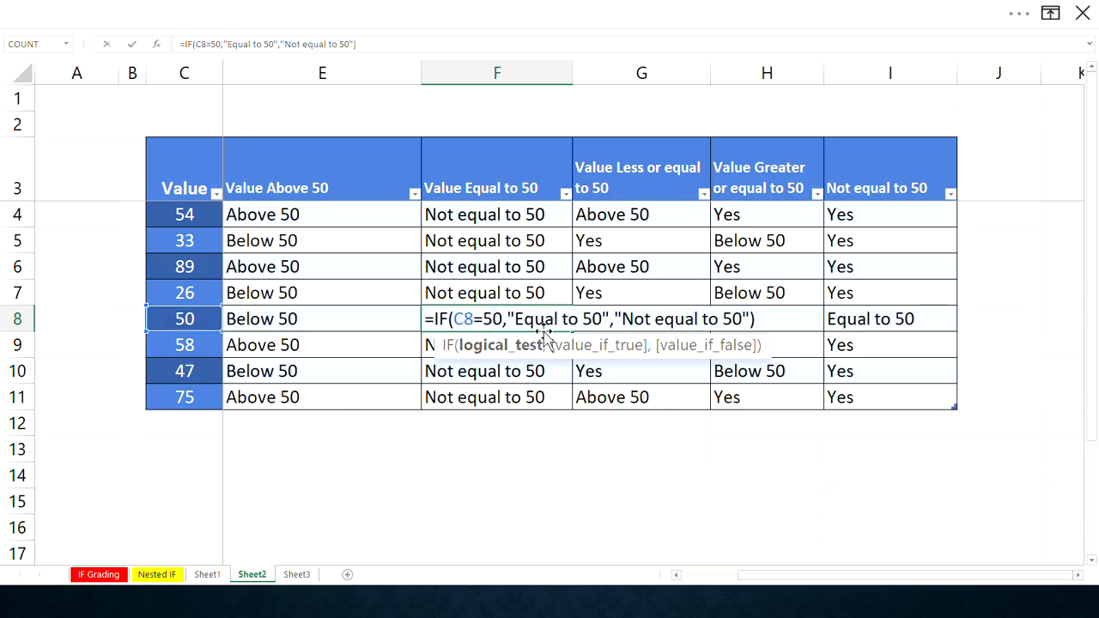
key(Return)
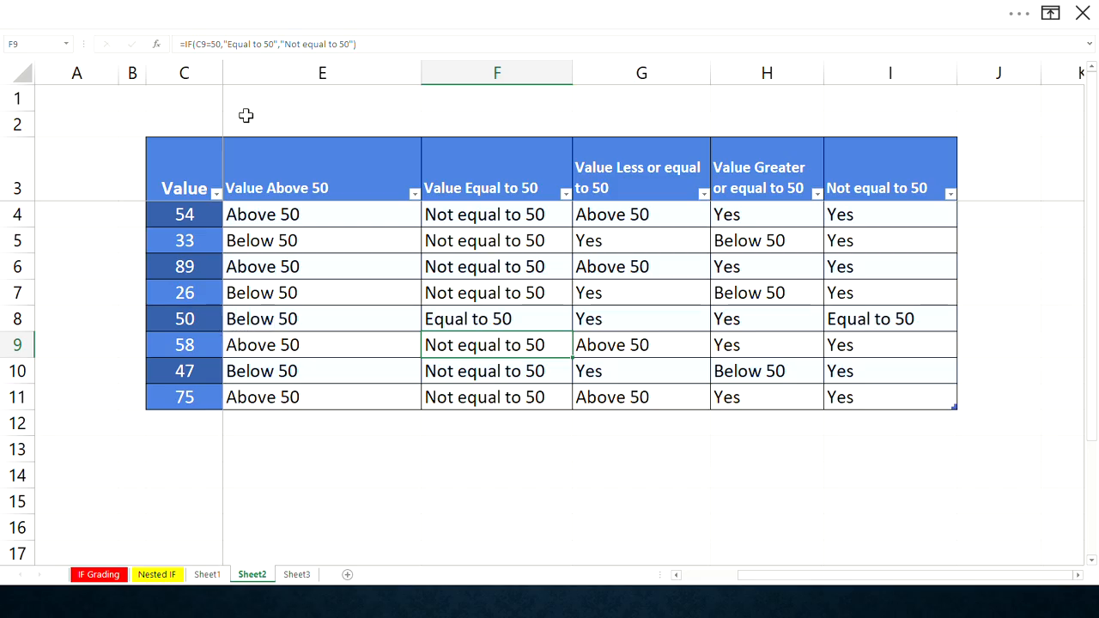
click(231, 49)
click(283, 311)
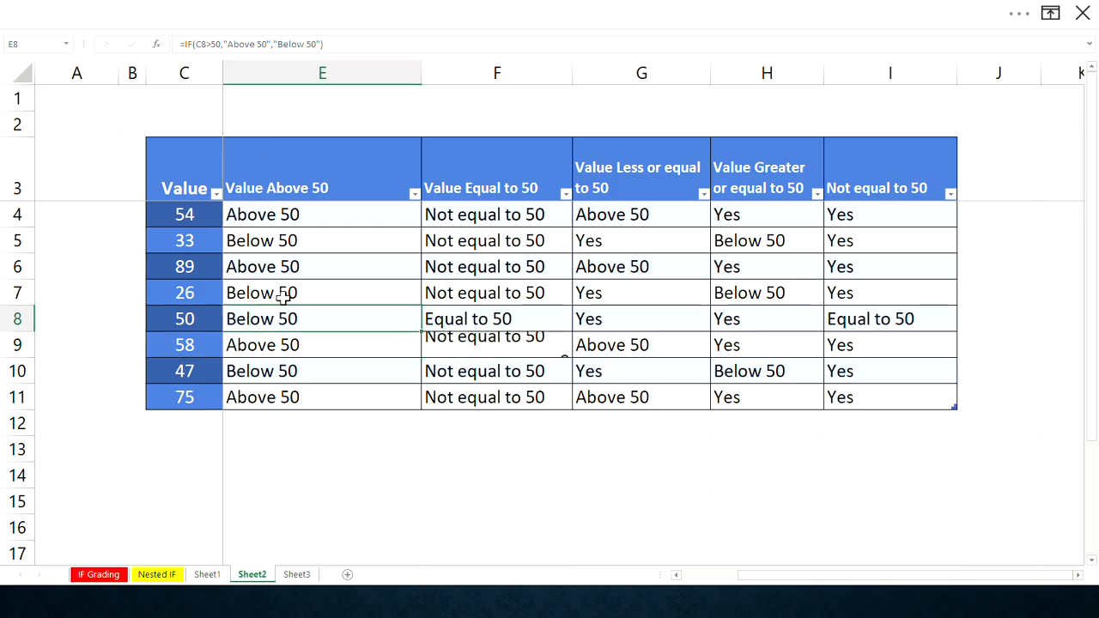
click(255, 43)
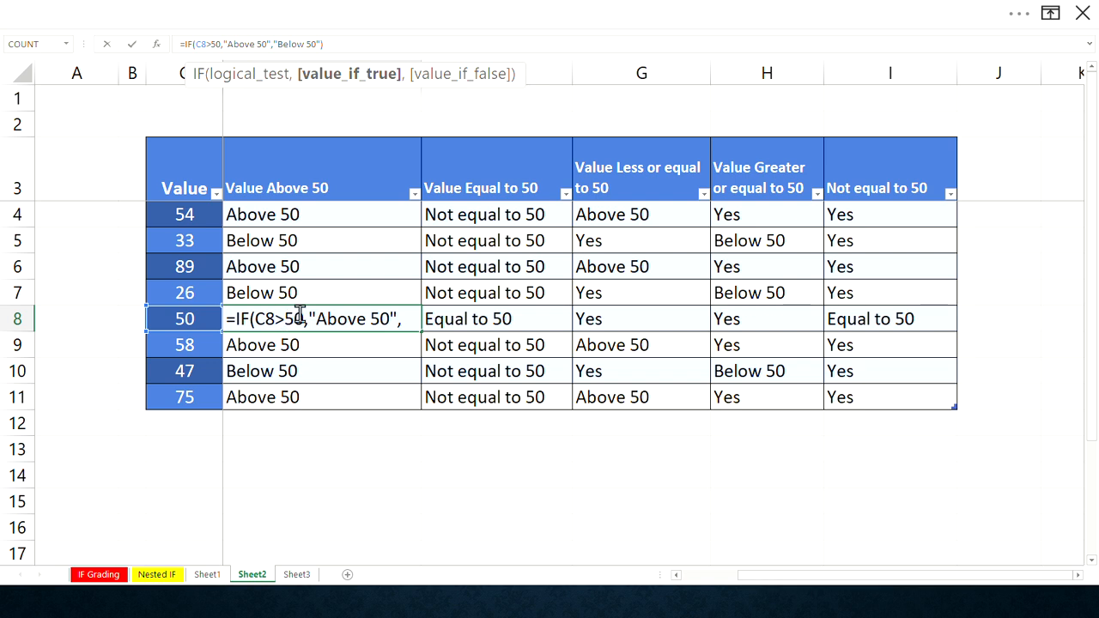
key(Return)
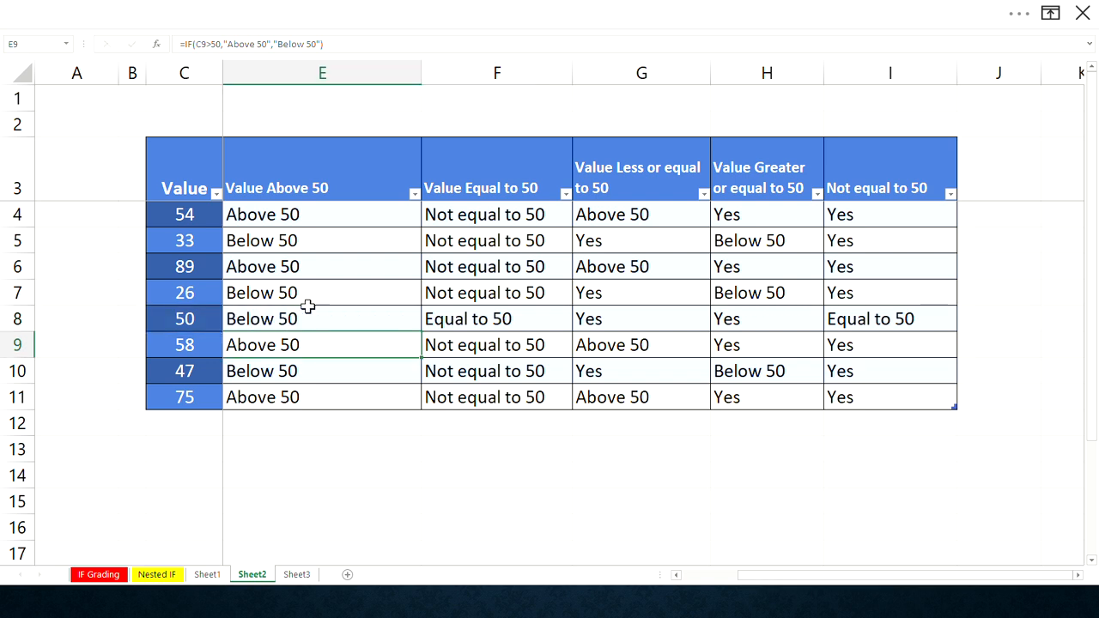
click(266, 318)
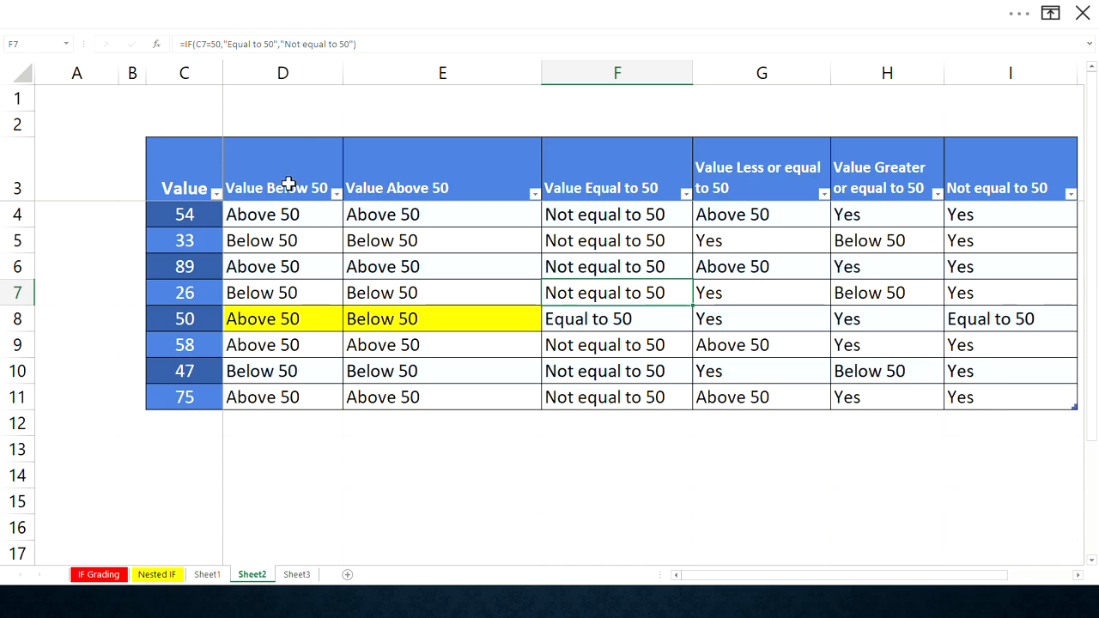
click(253, 322)
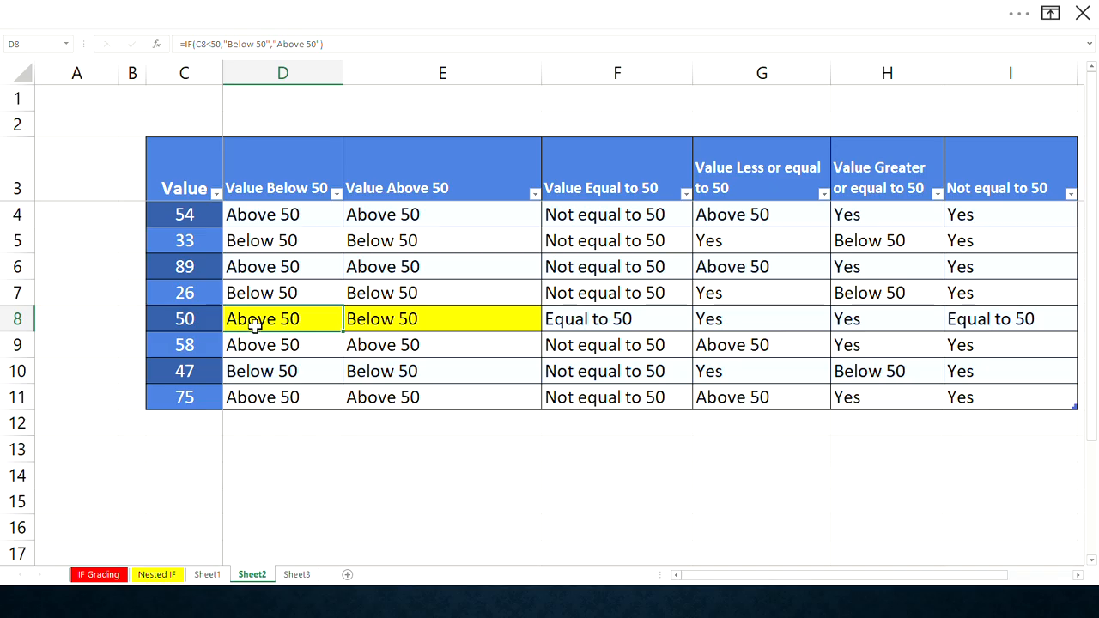
click(416, 178)
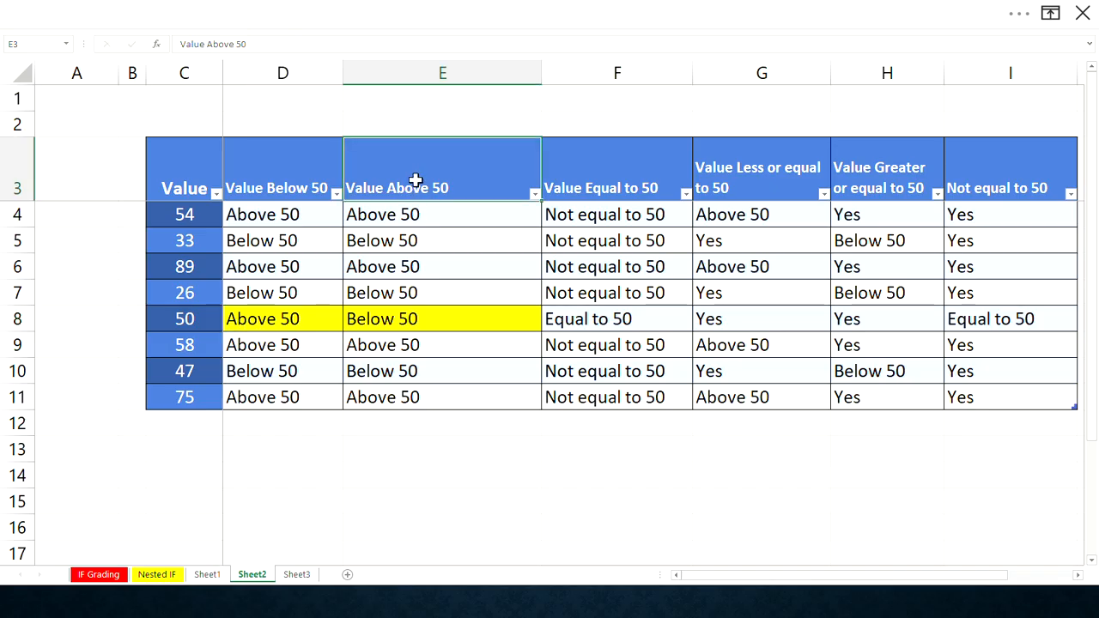
click(422, 75)
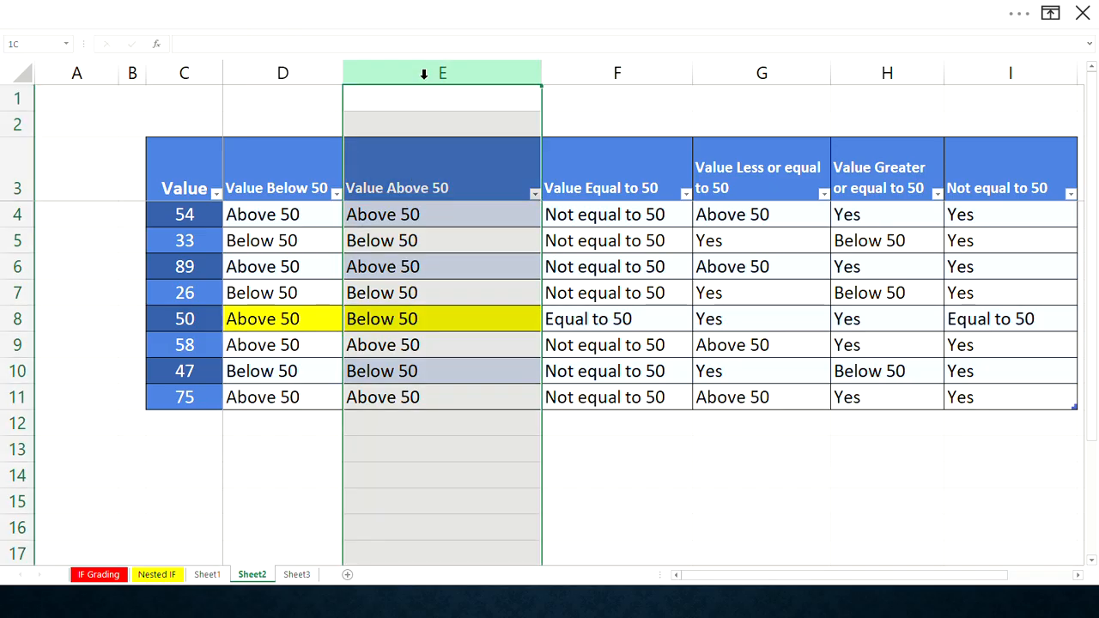
click(417, 188)
click(383, 320)
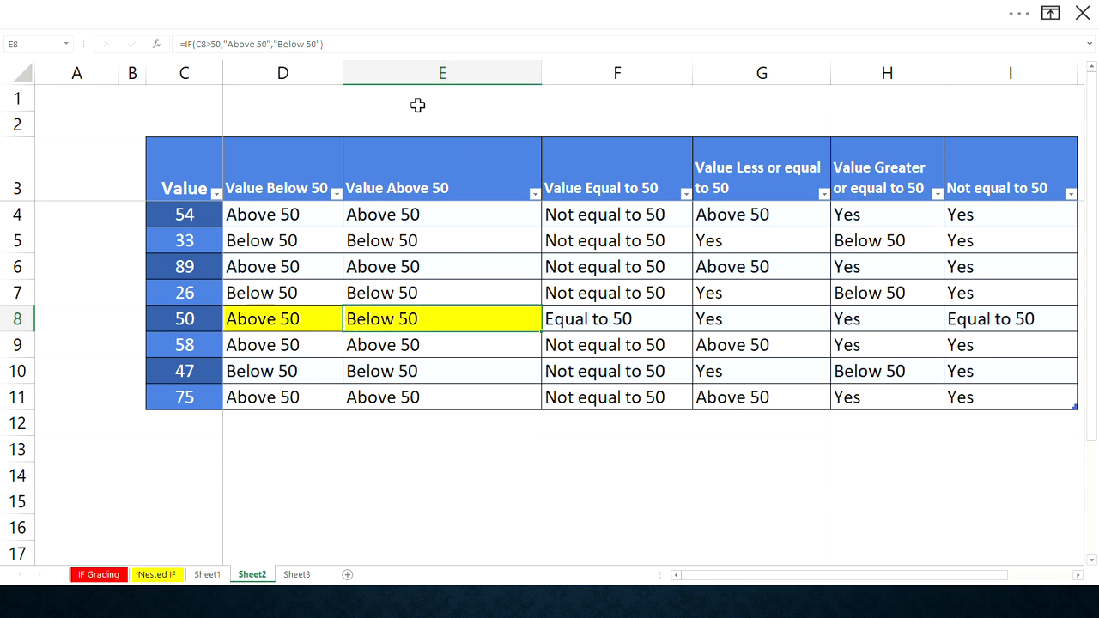
- Widen the Value Below 50 column D
drag(343, 74, 410, 74)
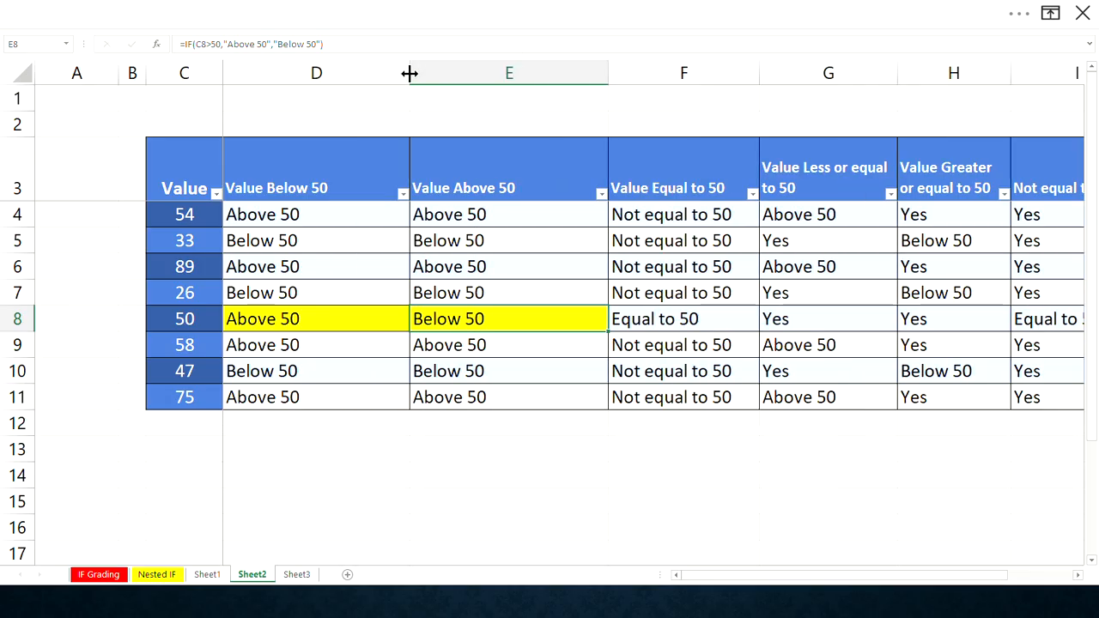
click(315, 316)
click(273, 44)
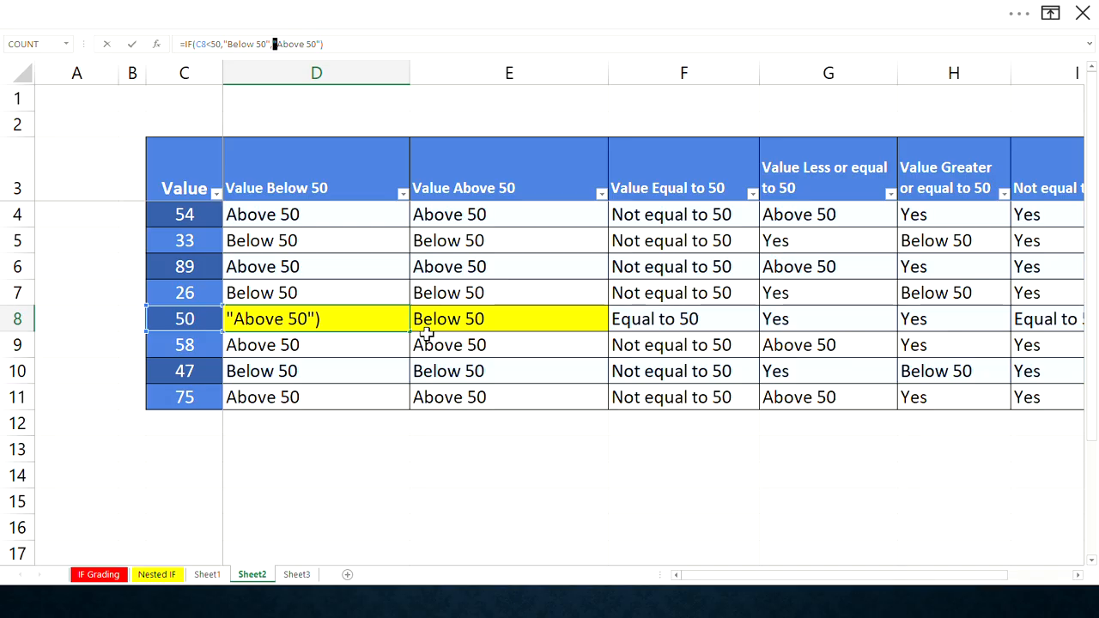
key(Return)
drag(409, 74, 524, 76)
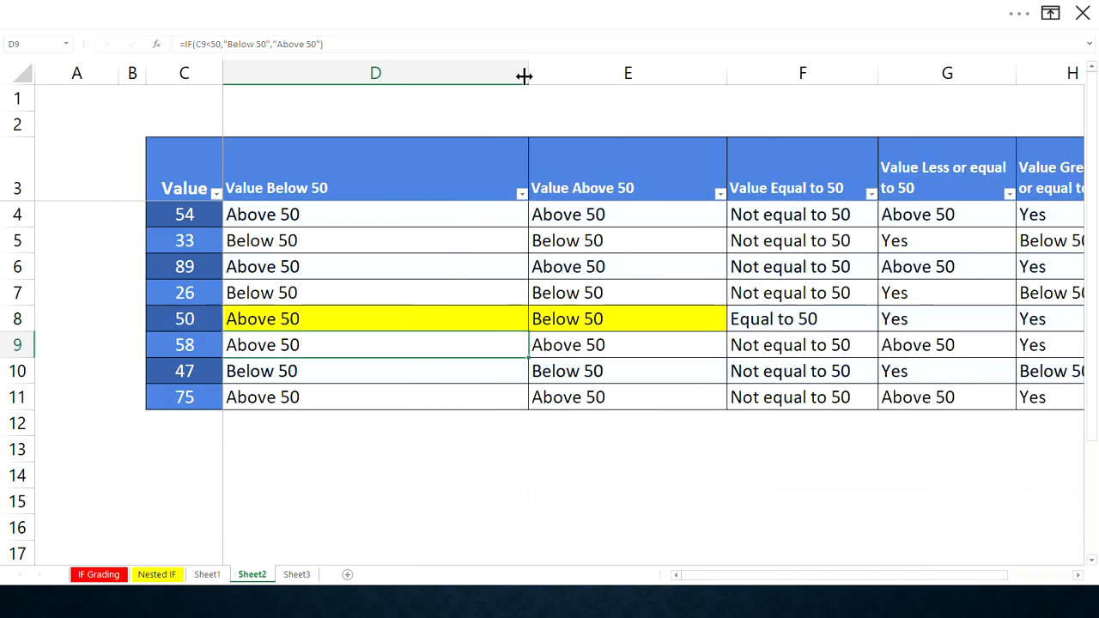
- Open the D8 formula for editing and select the C8 reference in its logical test
click(329, 316)
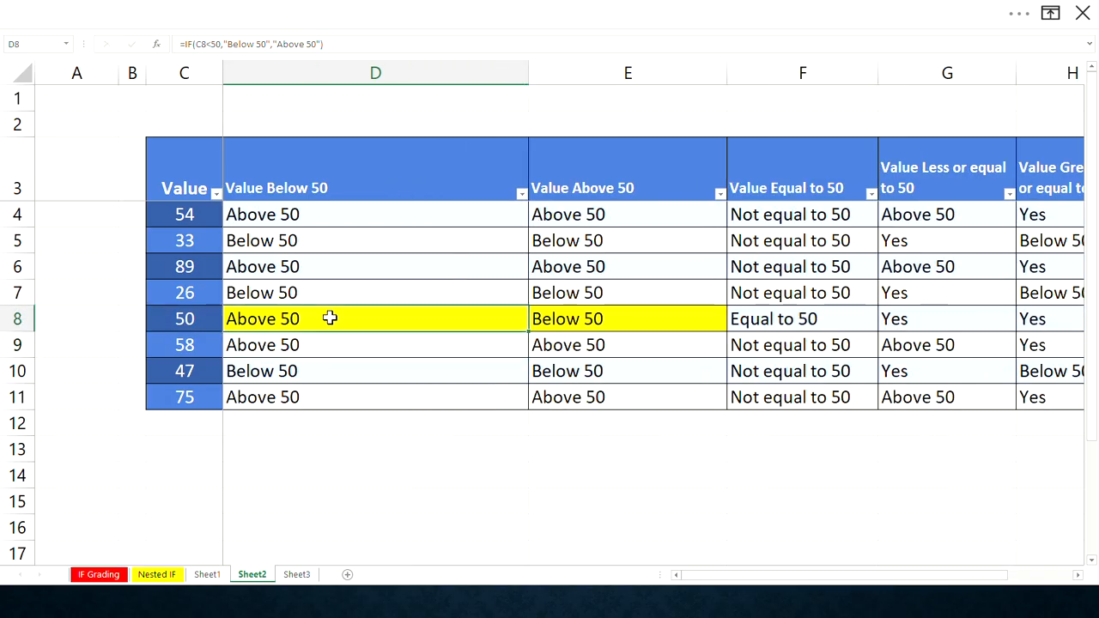
click(265, 43)
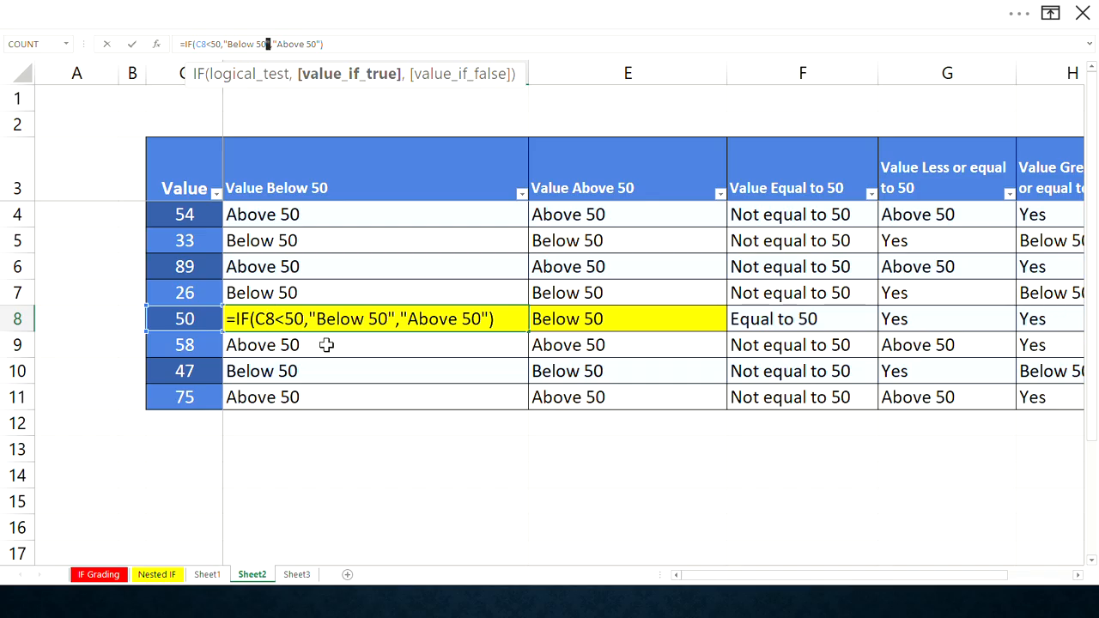
key(Return)
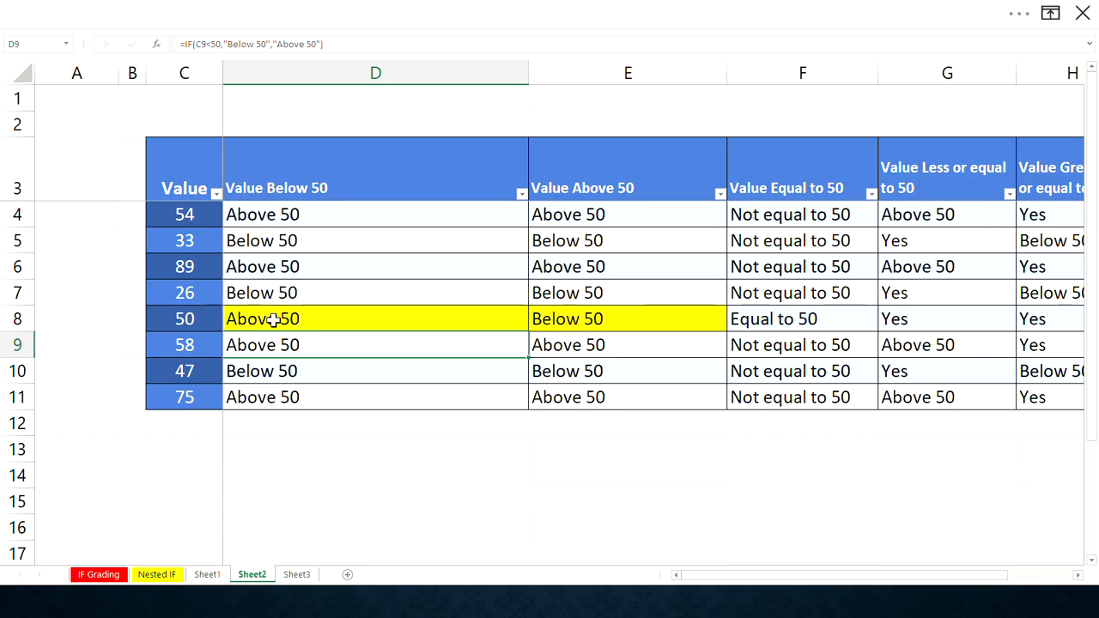
click(273, 319)
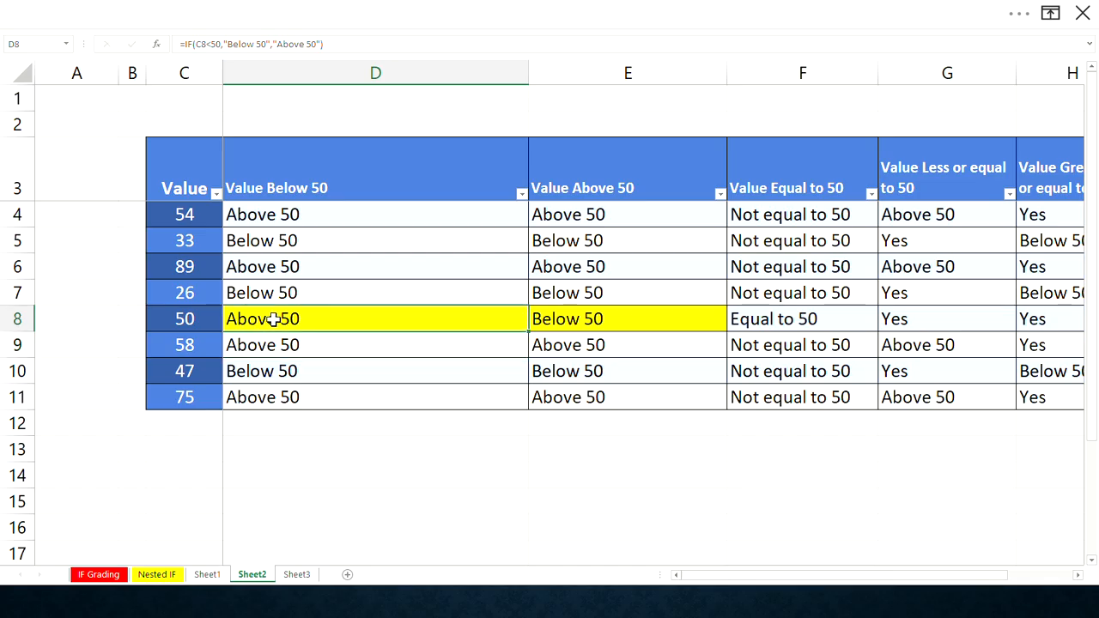
double_click(280, 315)
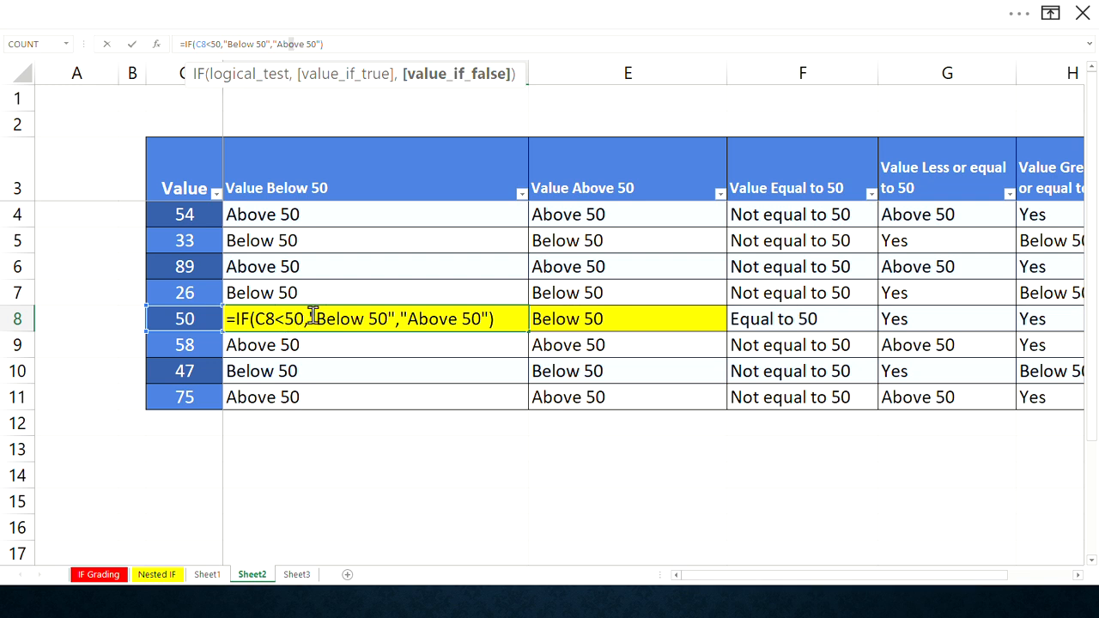
drag(304, 316, 255, 319)
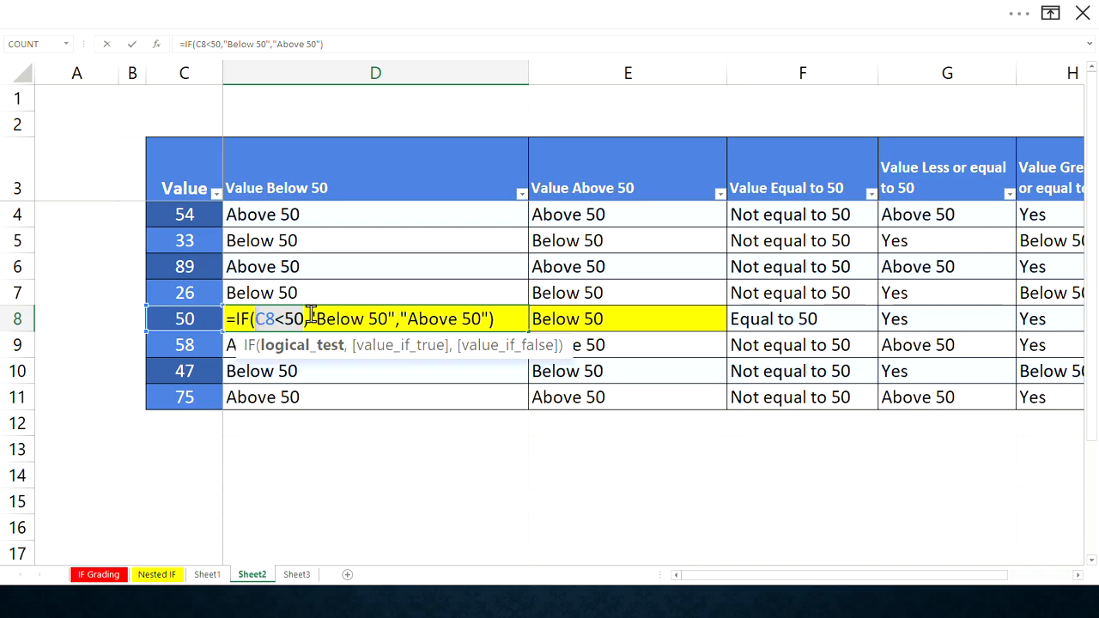
- In D8's formula, insert a nested IF testing C8=50 as the false argument before "Above 50"
click(310, 318)
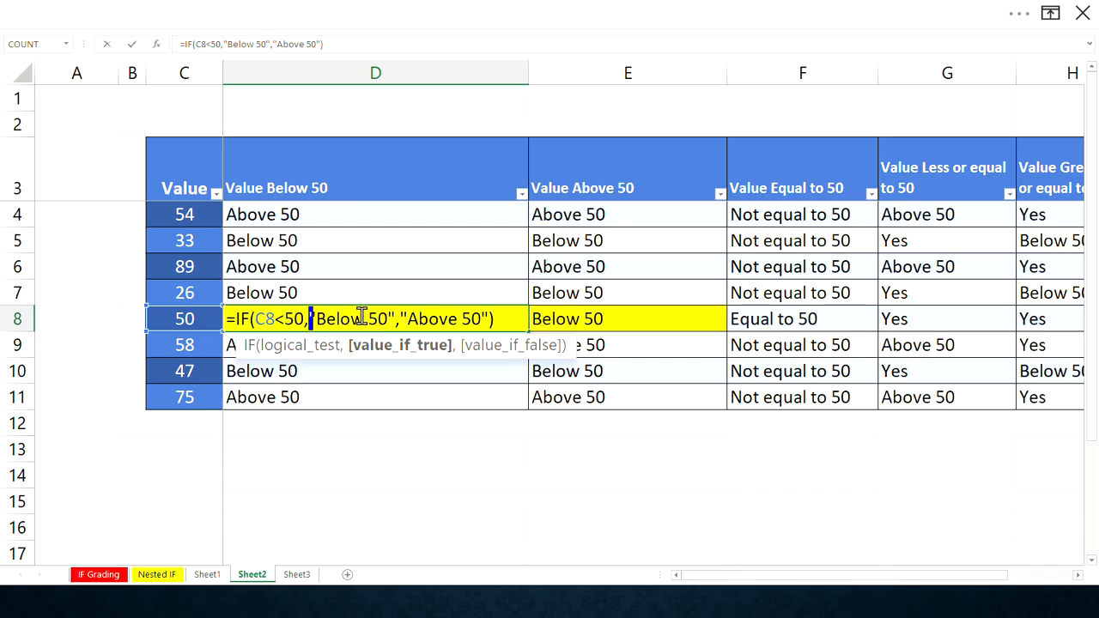
double_click(256, 319)
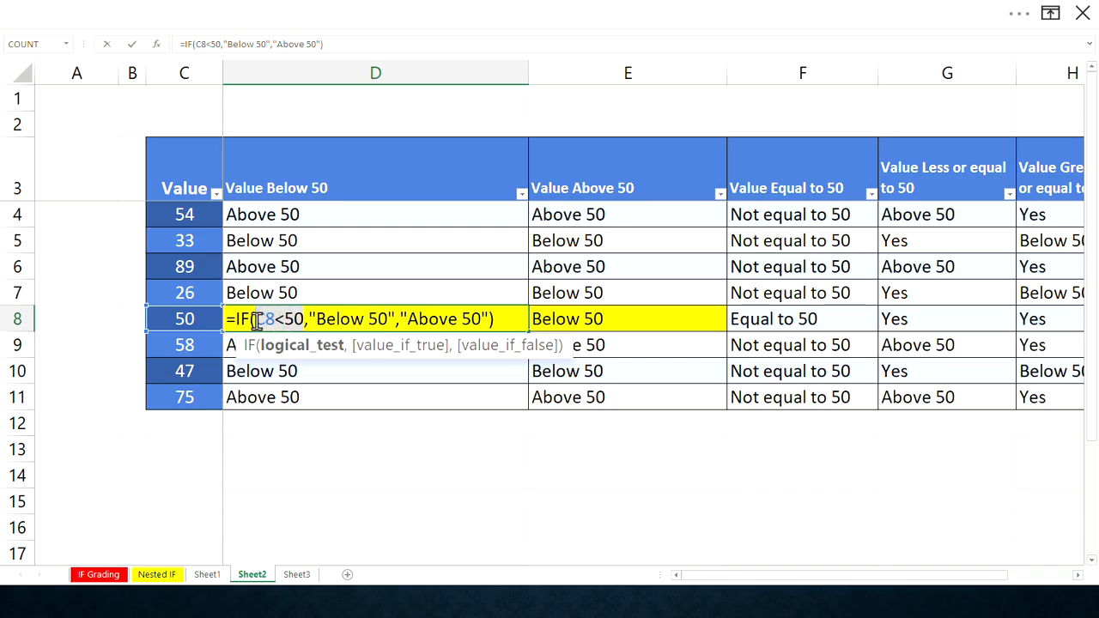
click(310, 320)
drag(310, 320, 399, 319)
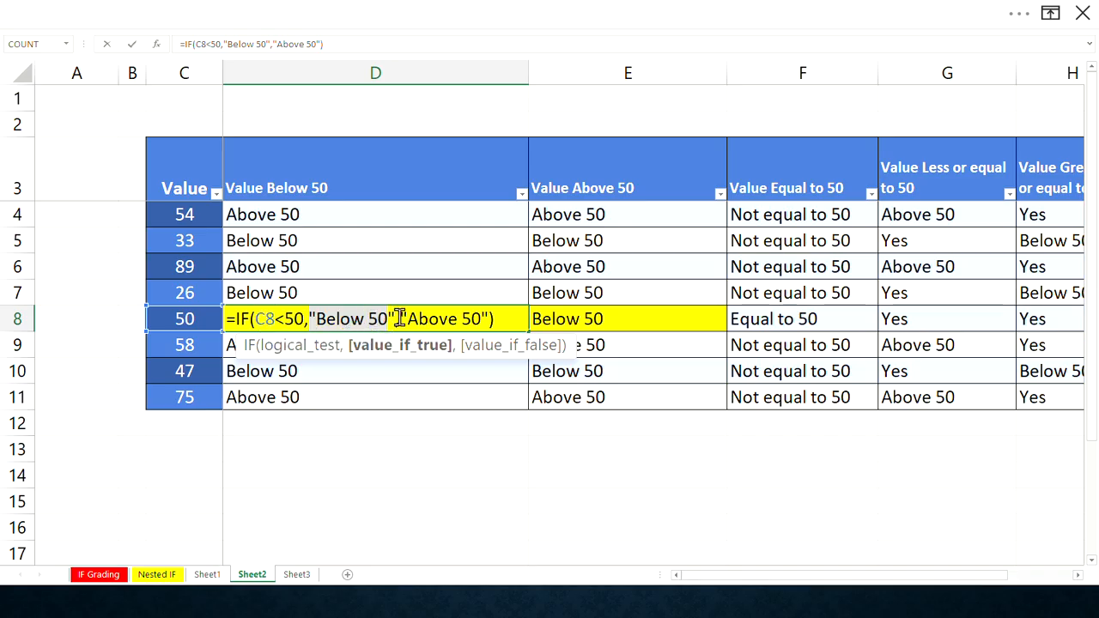
click(400, 319)
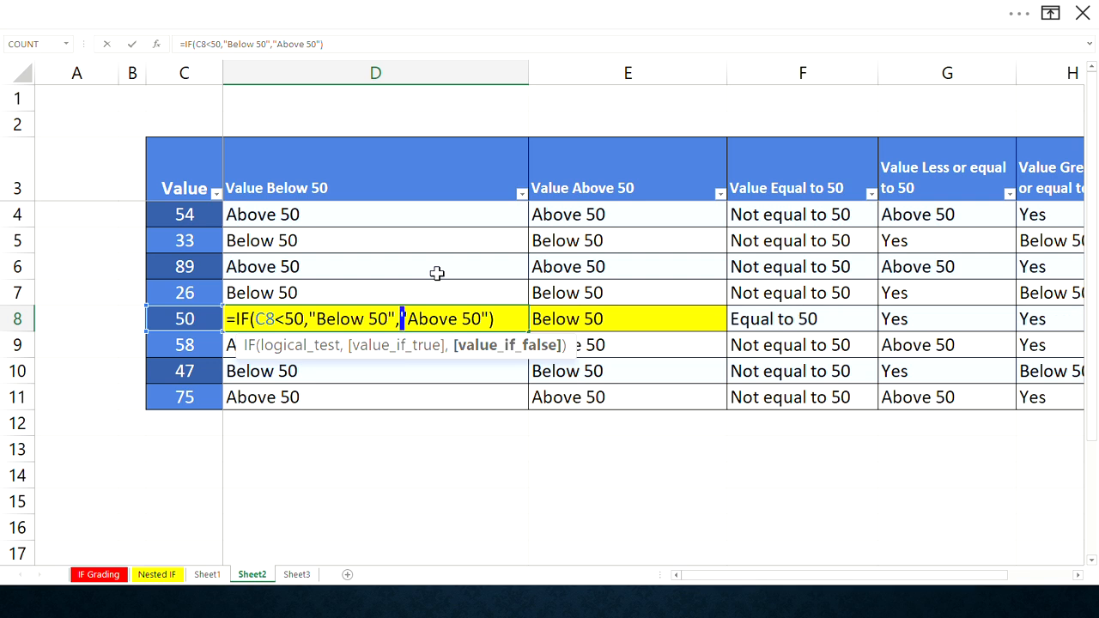
text(IF)
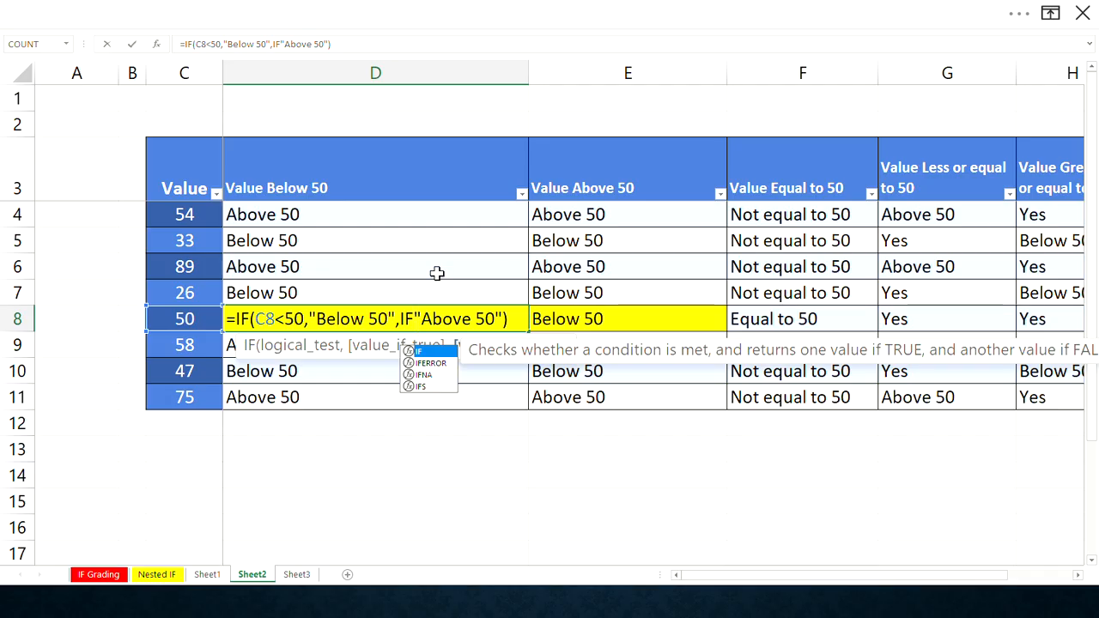
text(()
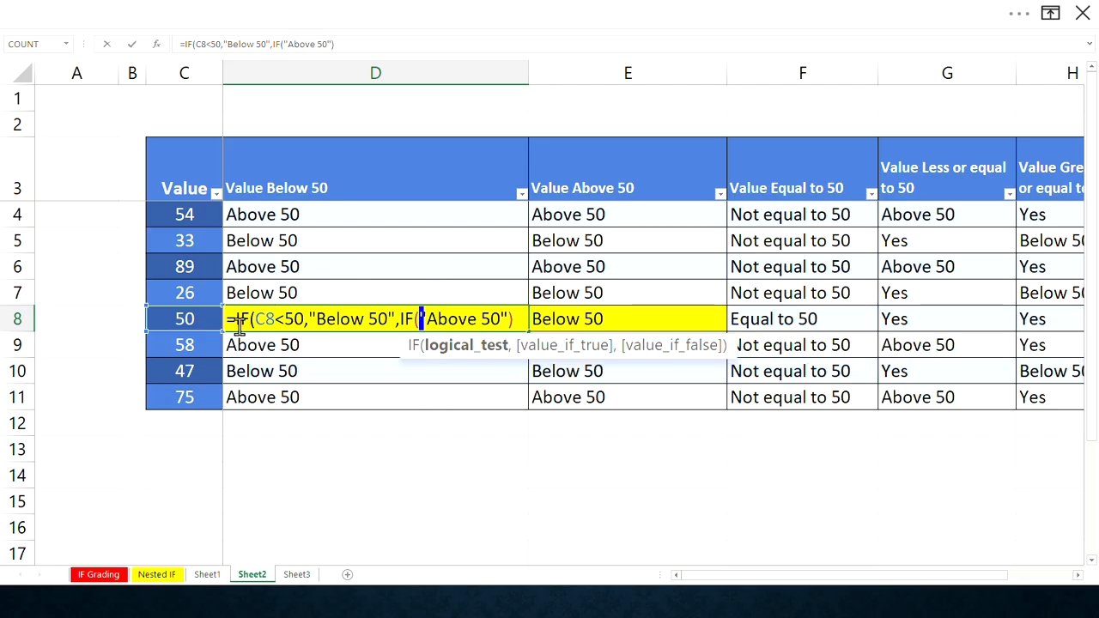
click(421, 319)
text(C8)
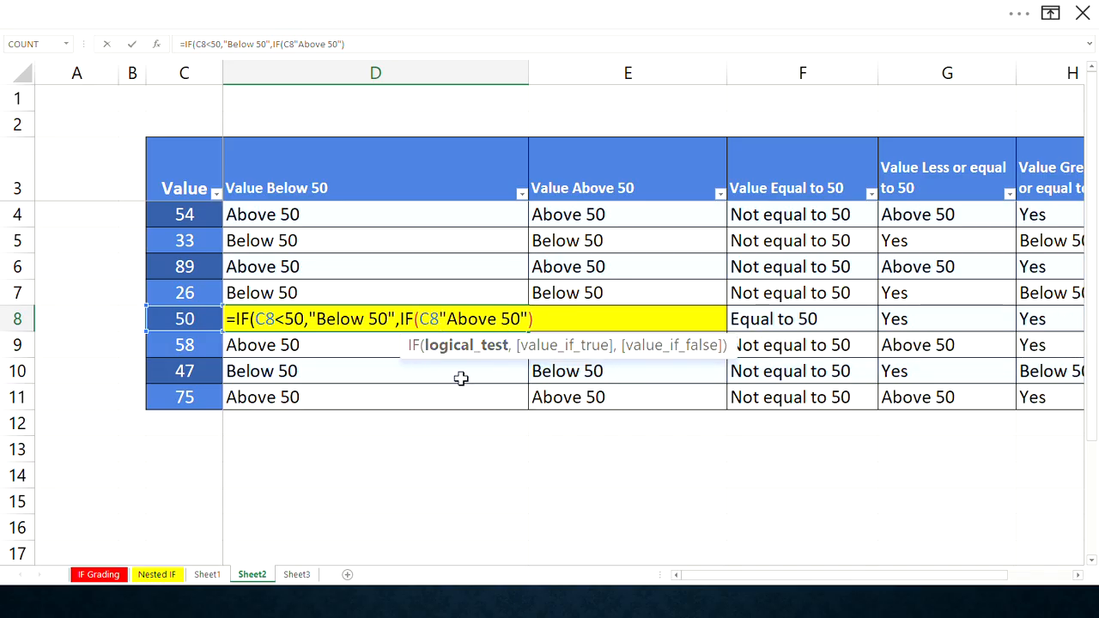
text(-)
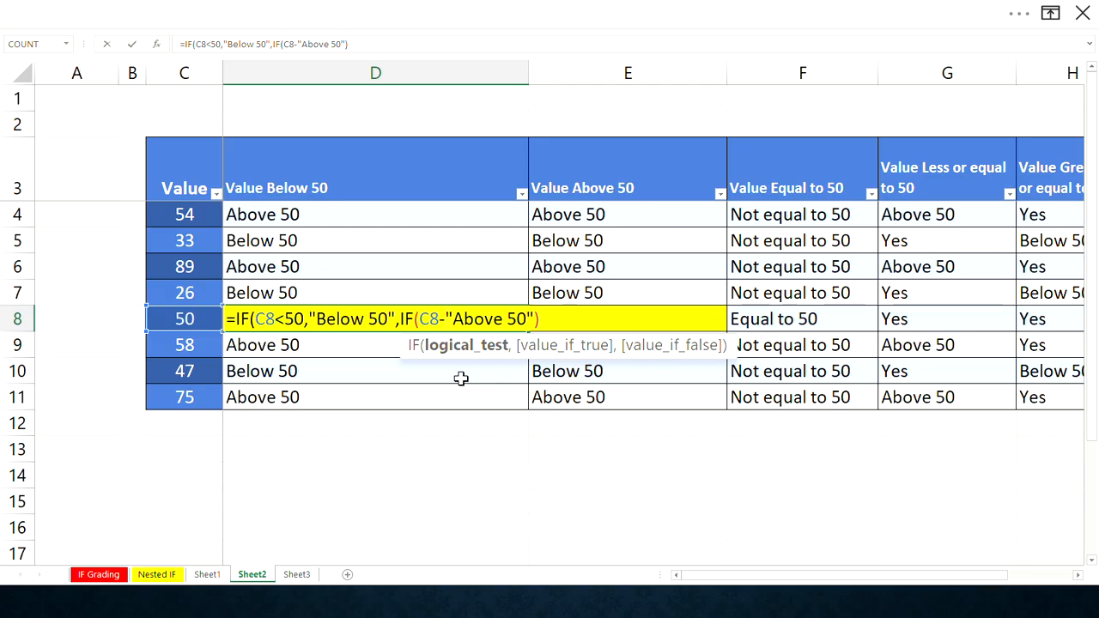
key(BackSpace)
text(=)
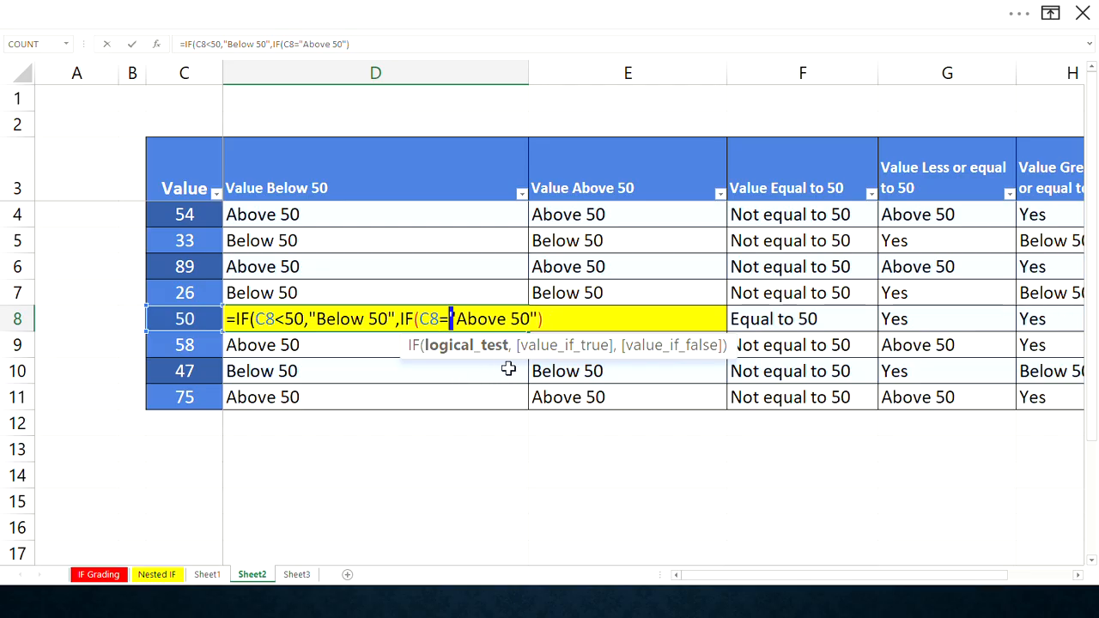
text(50)
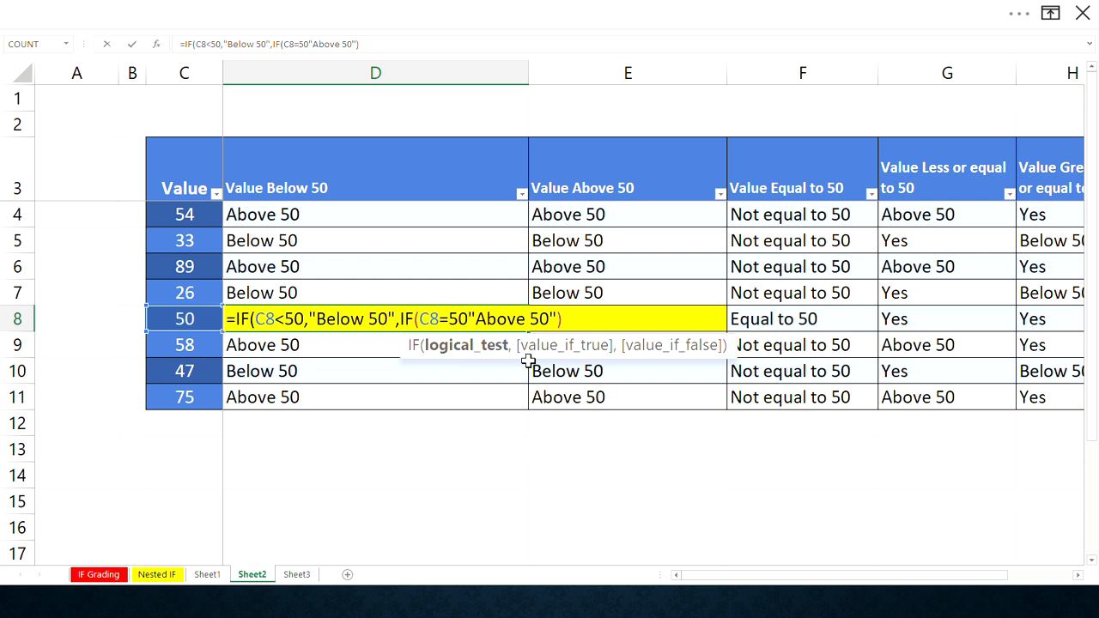
text(,)
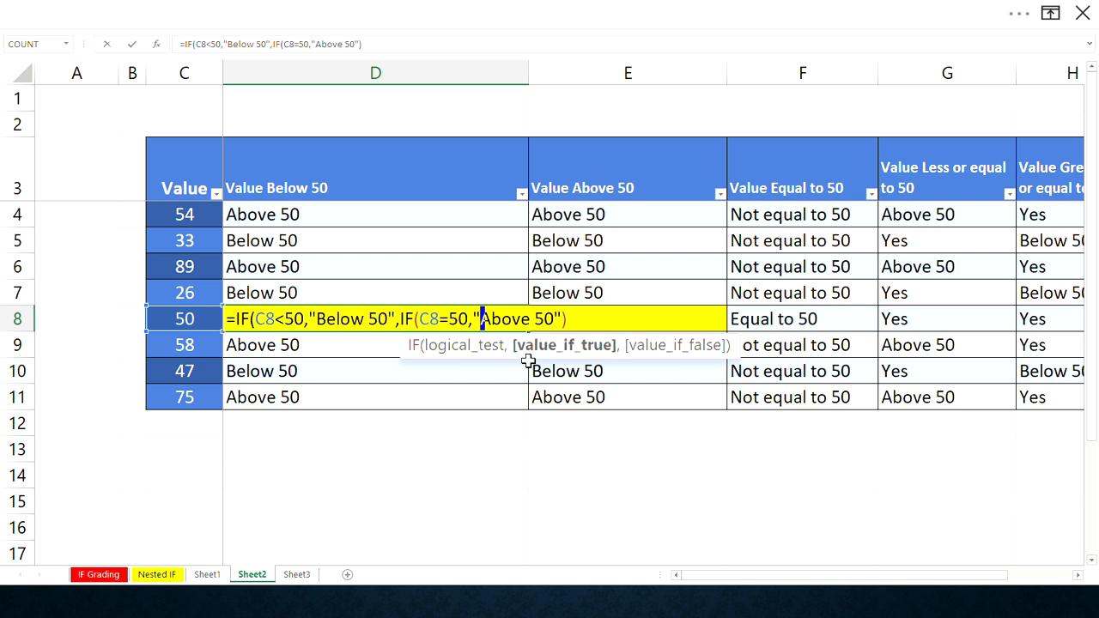
text("Be)
- Give the nested IF "Equal to 50" as its true result, close both parentheses and confirm the D8 formula
key(BackSpace)
text(E)
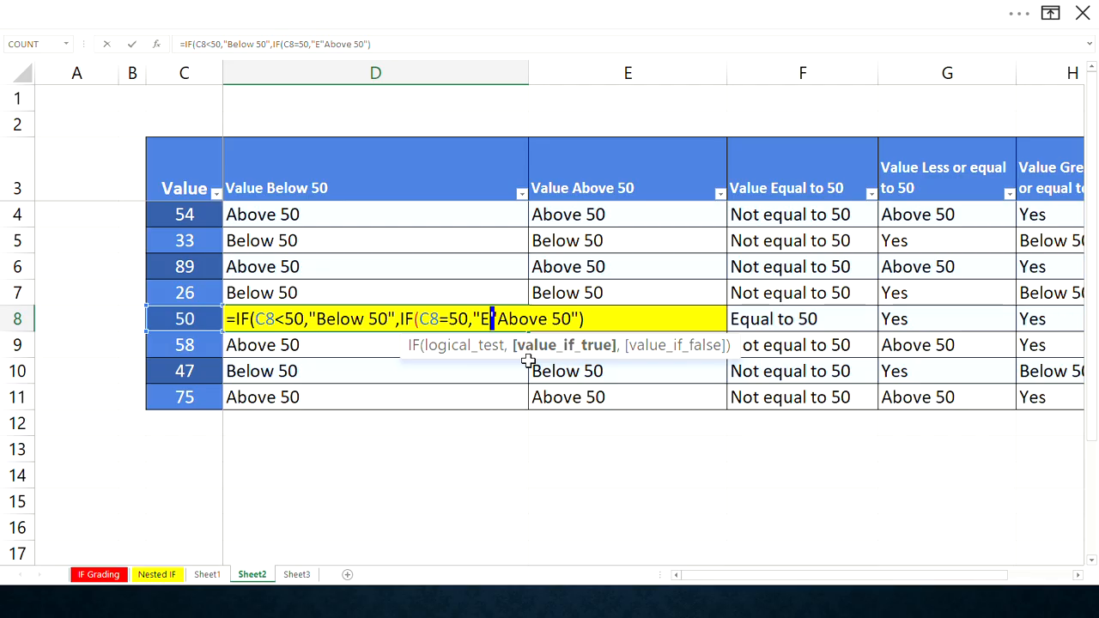
text(qual to )
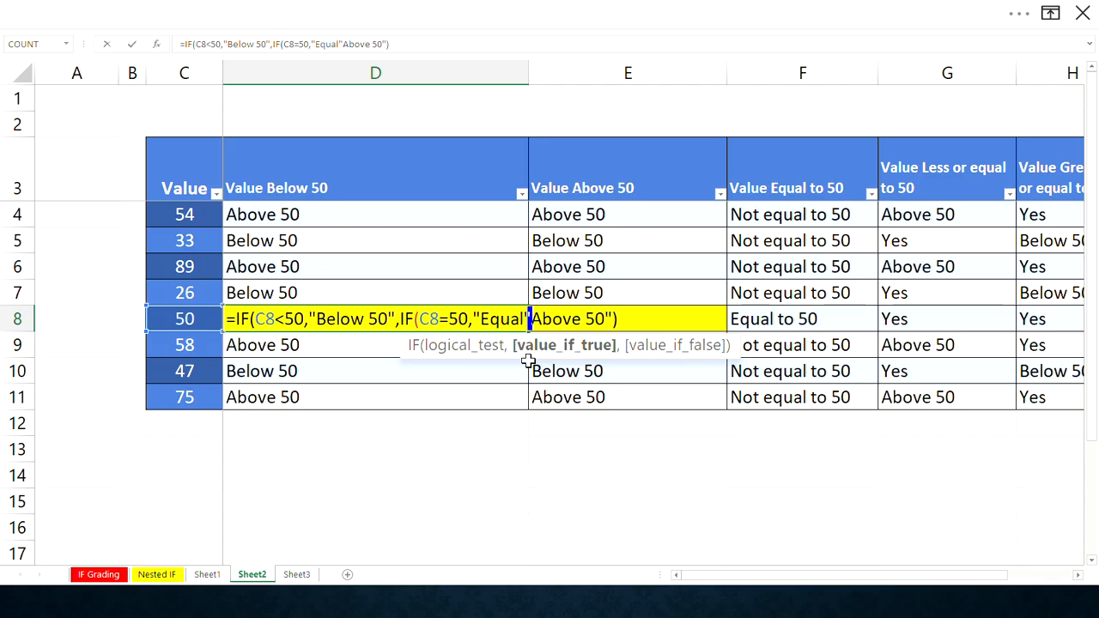
text(5)
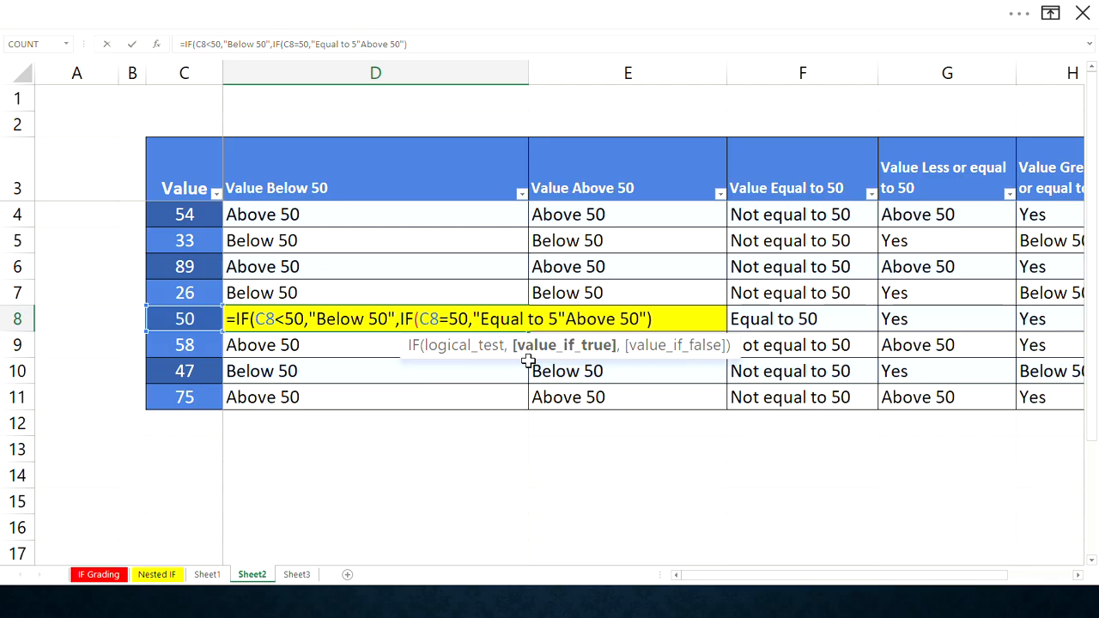
text(0")
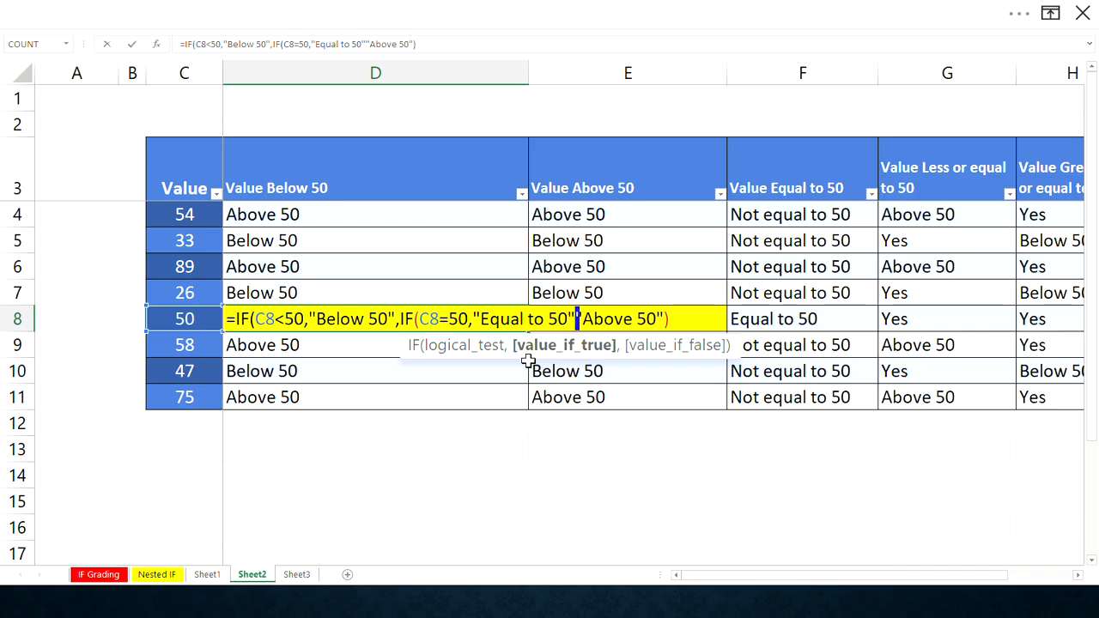
text(,)
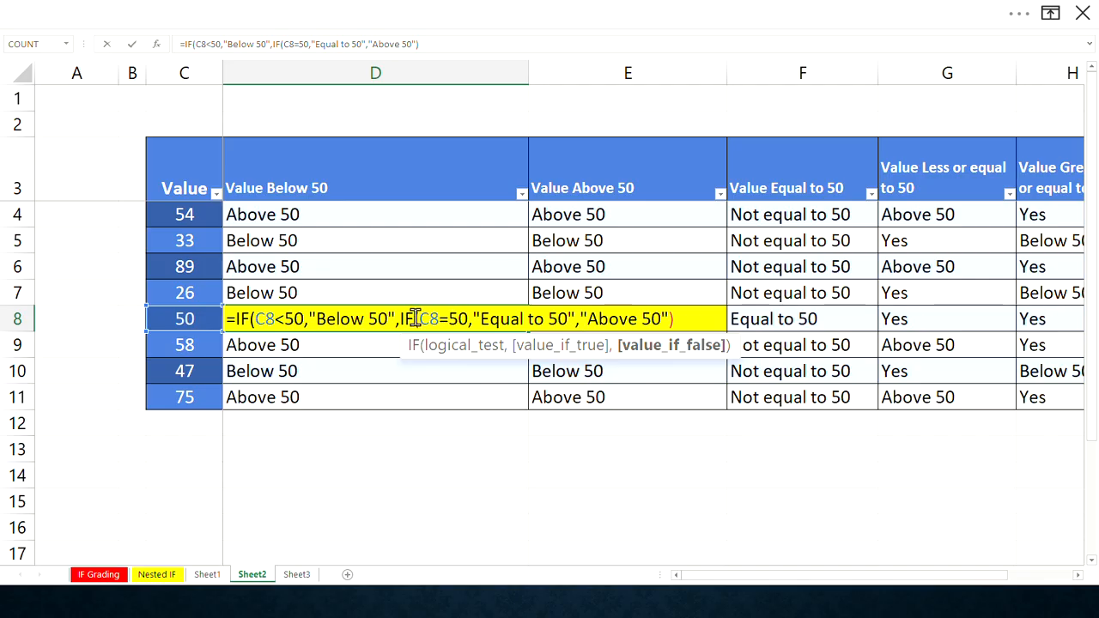
click(685, 319)
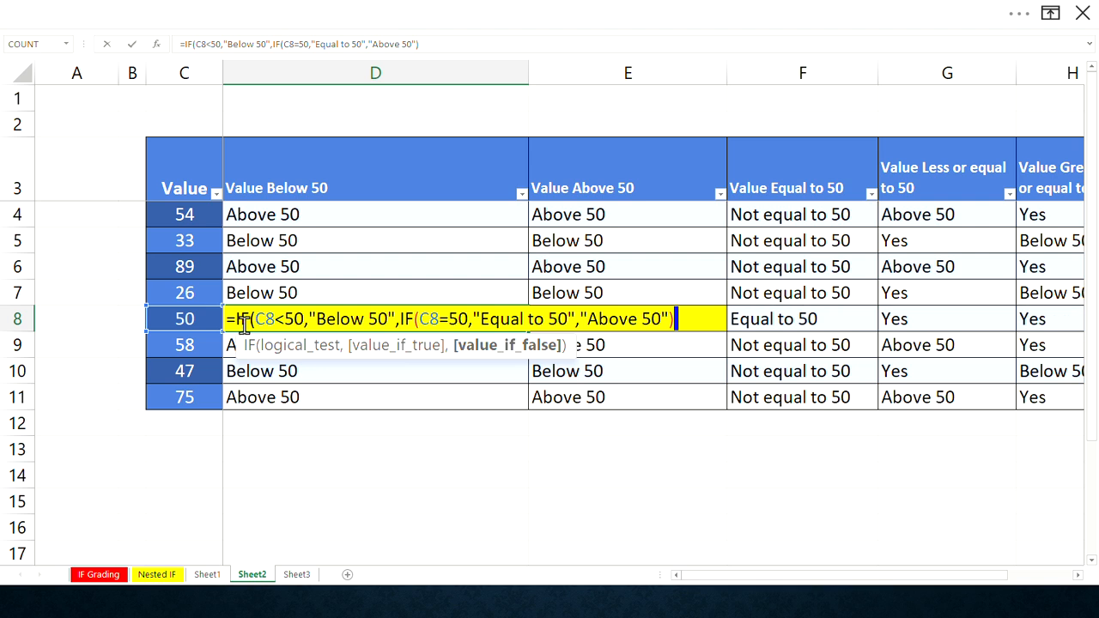
key(shift+Left)
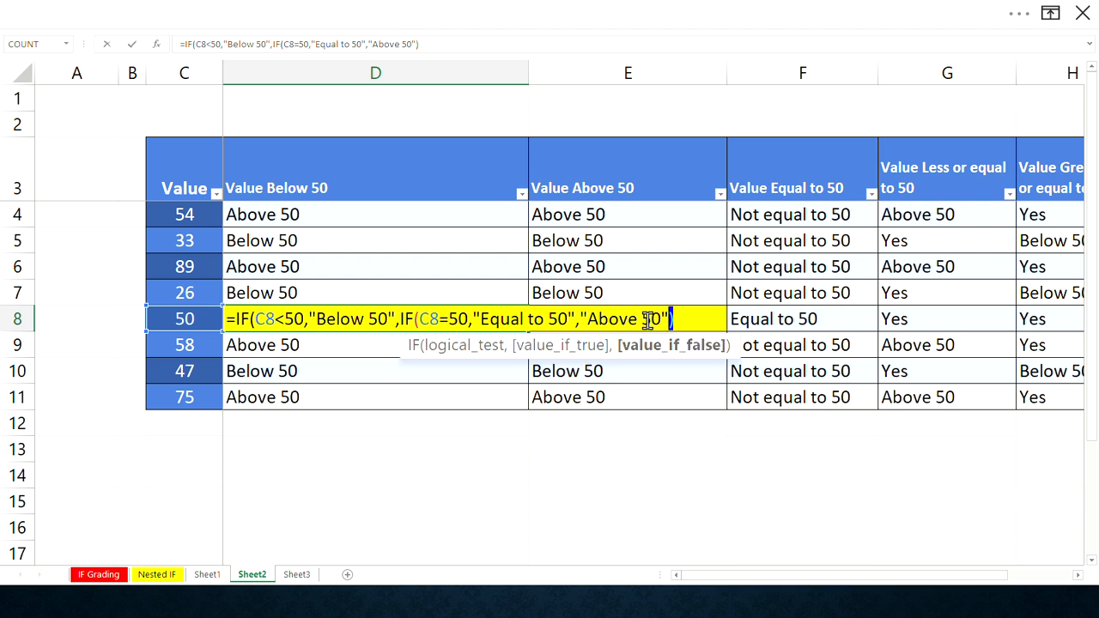
text())
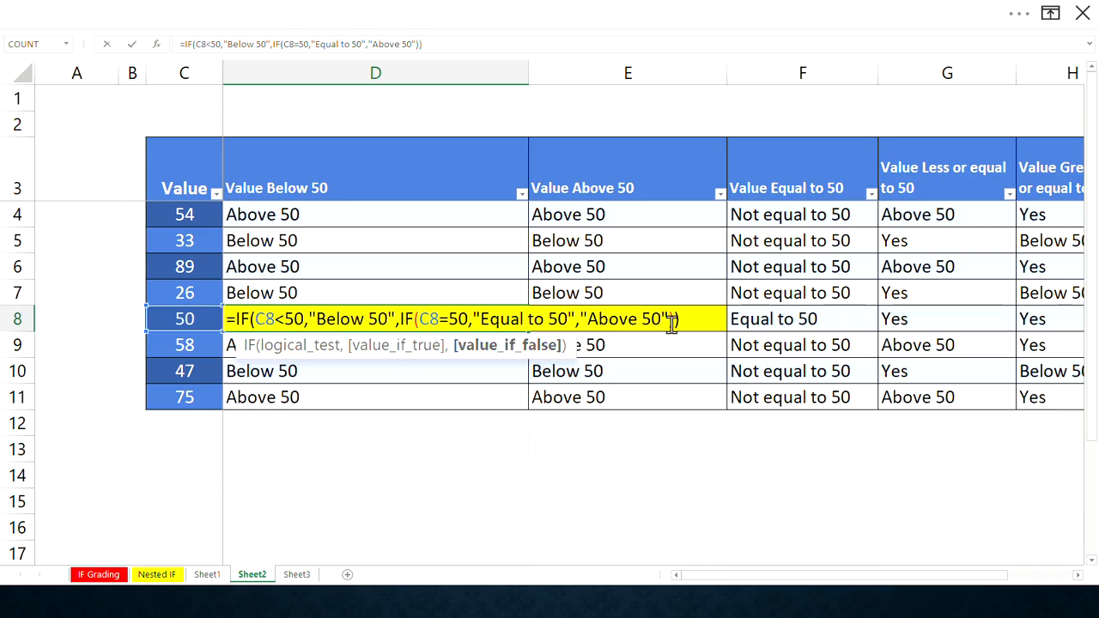
text())
key(Return)
- Narrow the Value Below 50 column D and widen the Value Above 50 column E
click(356, 319)
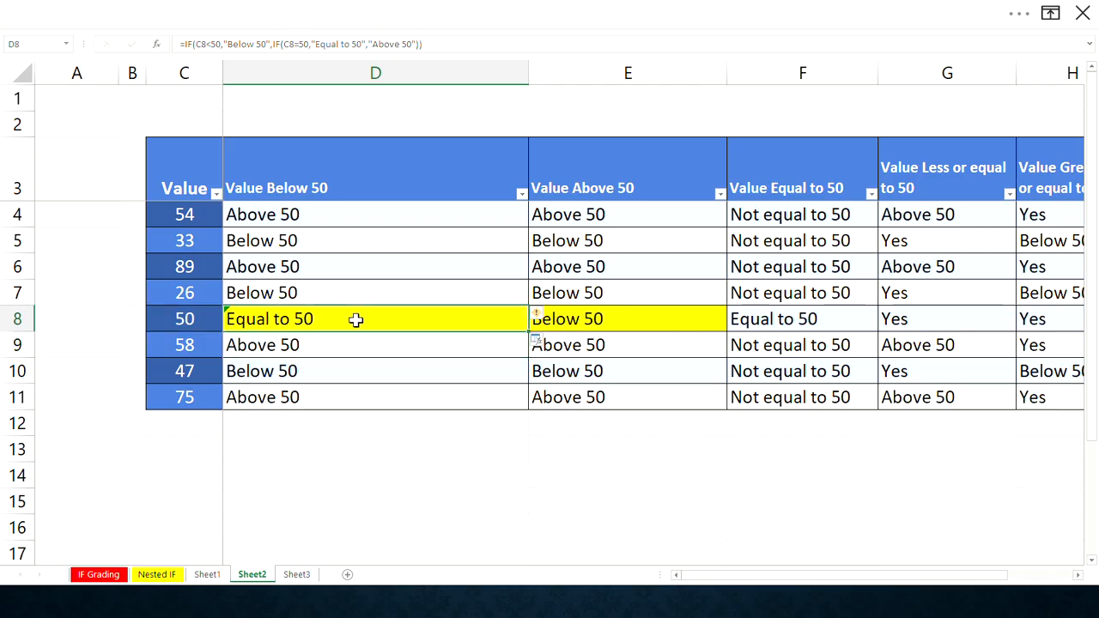
click(266, 221)
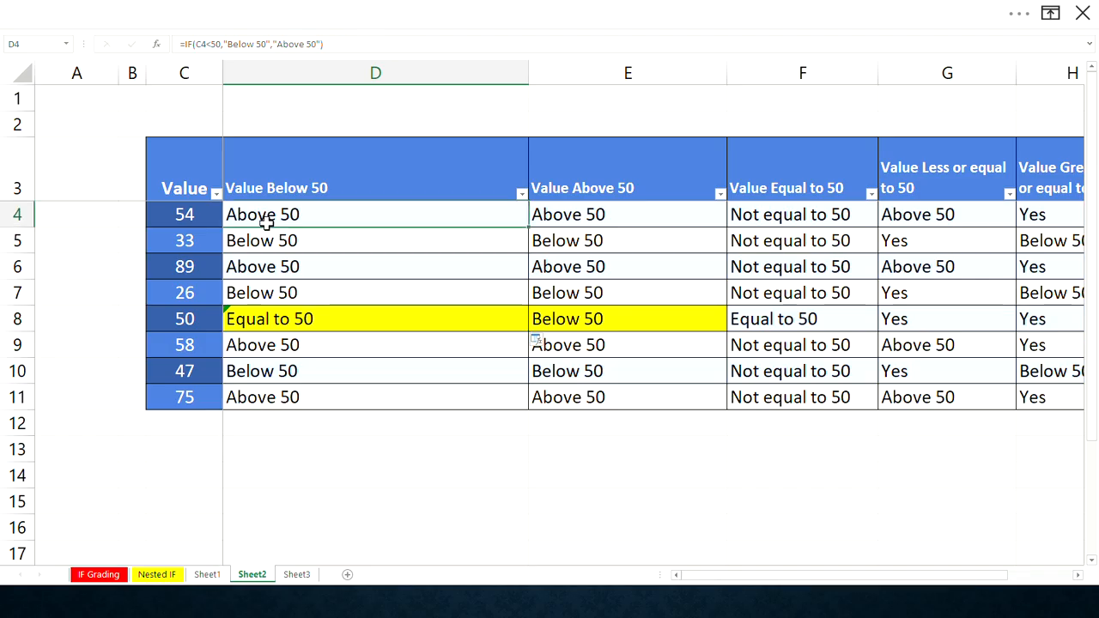
drag(266, 221, 274, 238)
click(266, 318)
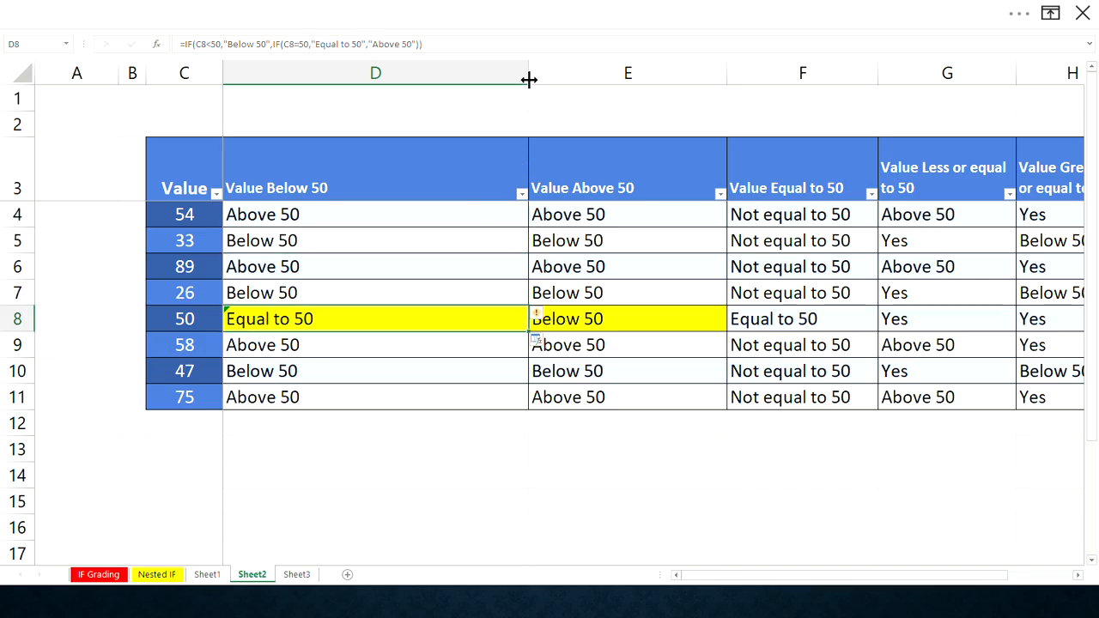
drag(527, 75, 376, 100)
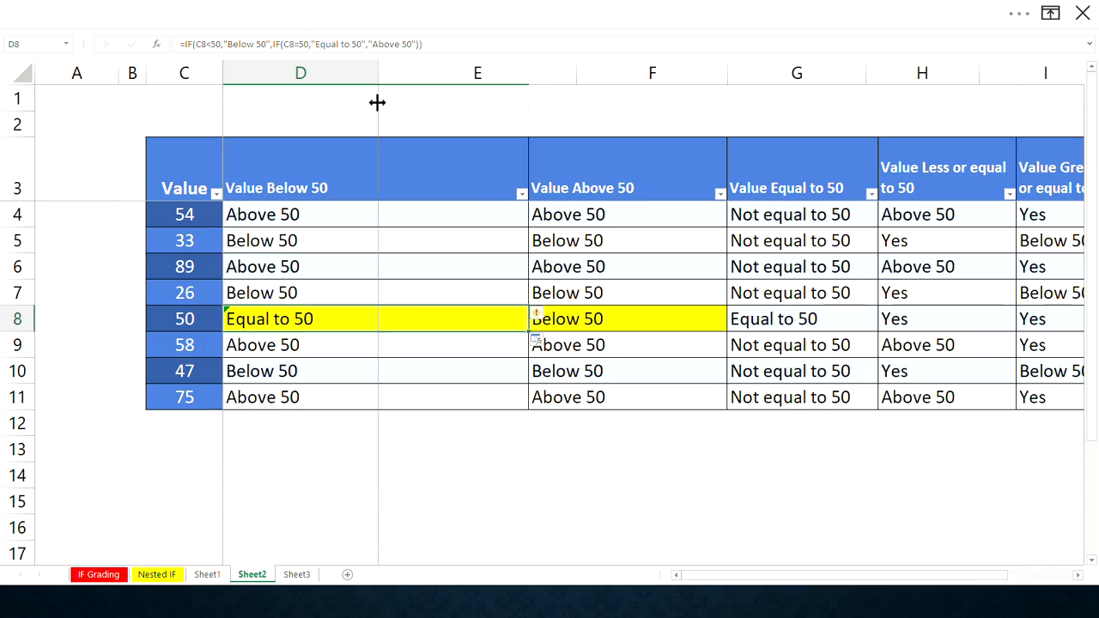
click(404, 324)
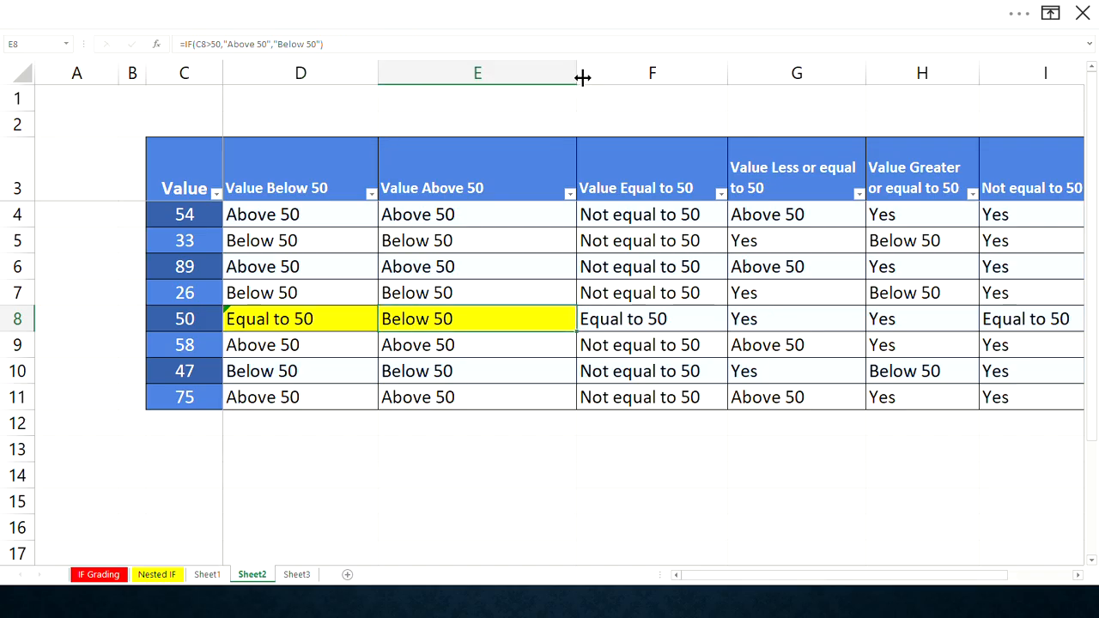
drag(579, 78, 736, 78)
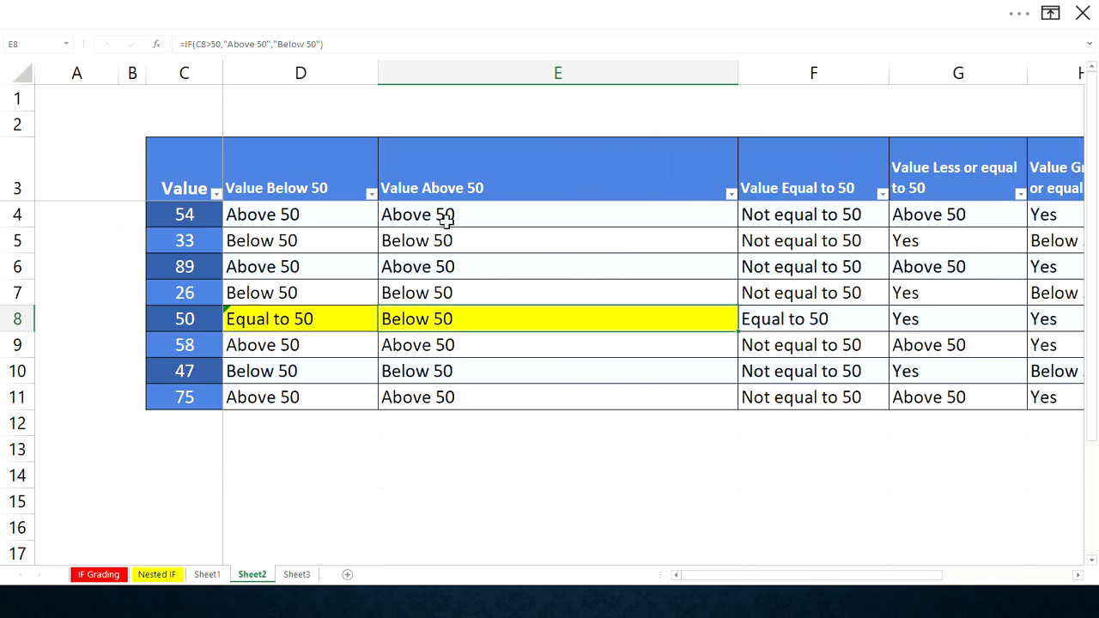
- Open the E8 formula for editing and insert a nested IF testing C8=50 as the false argument before "Below 50"
click(263, 44)
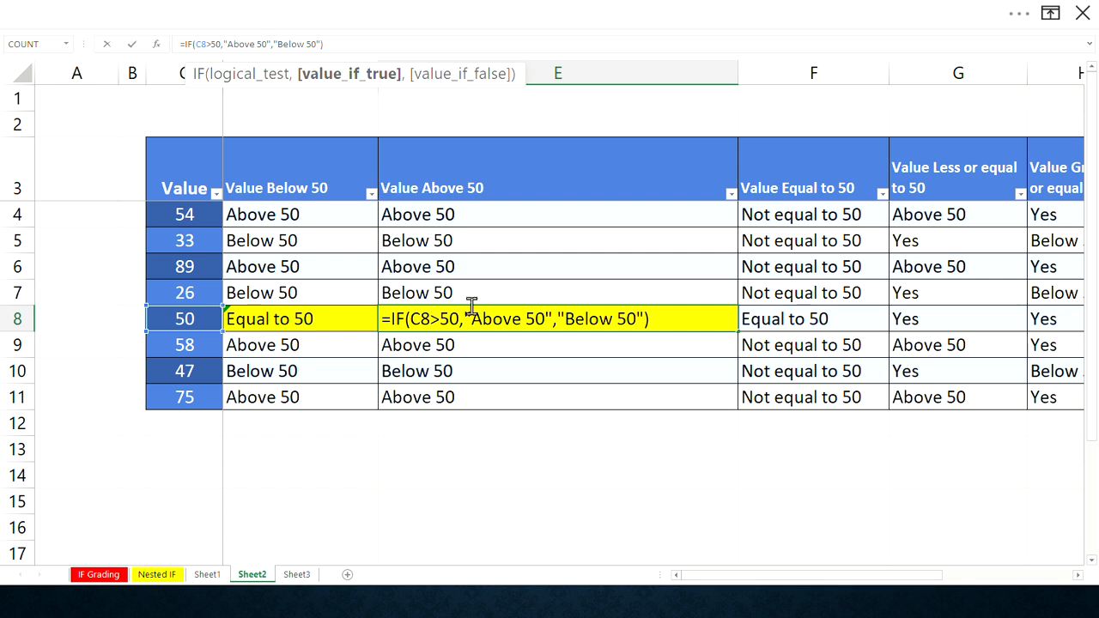
click(556, 319)
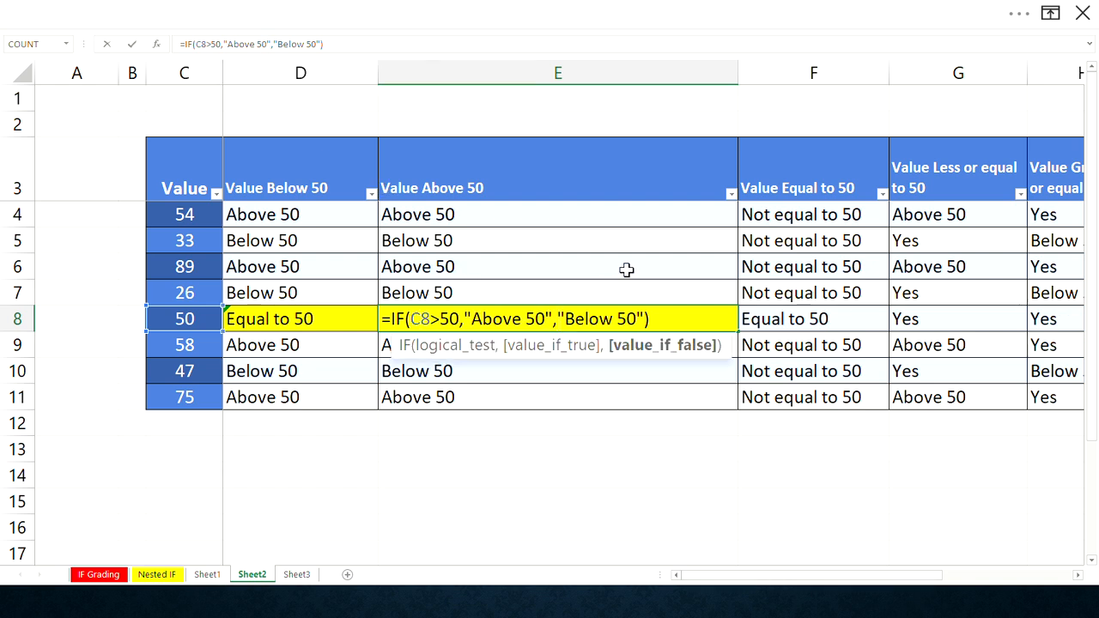
text(i)
key(BackSpace)
text(IF)
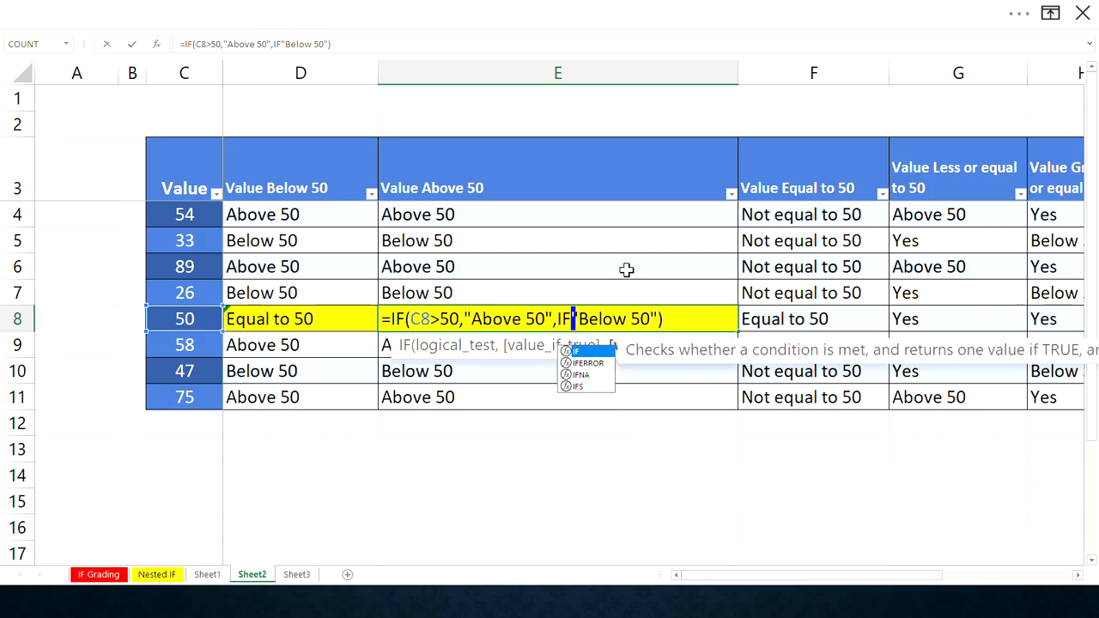
text(()
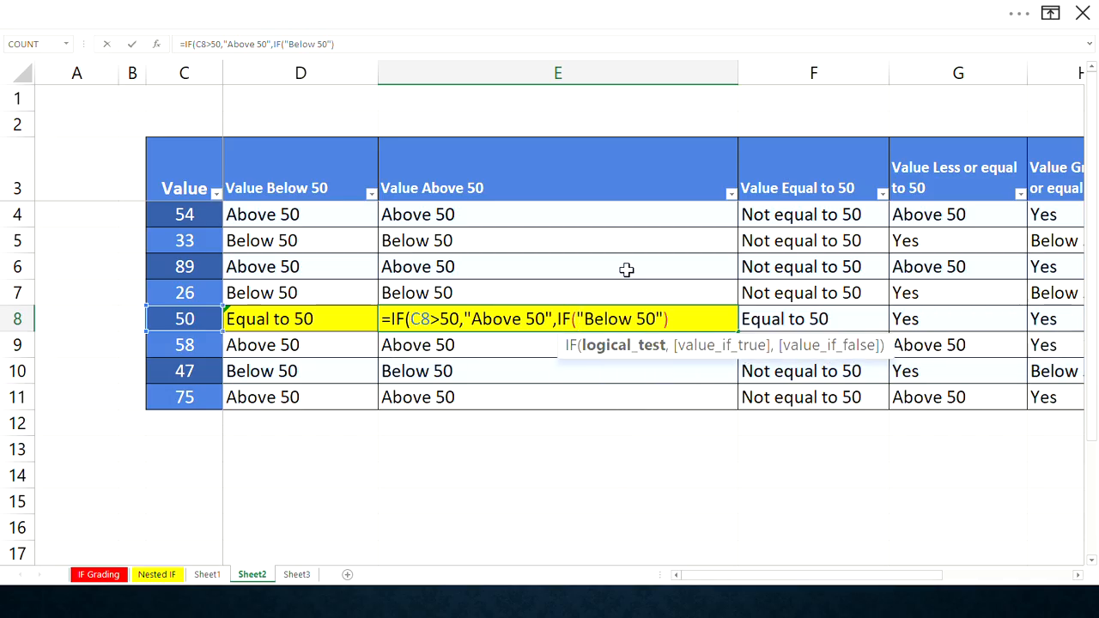
text(C)
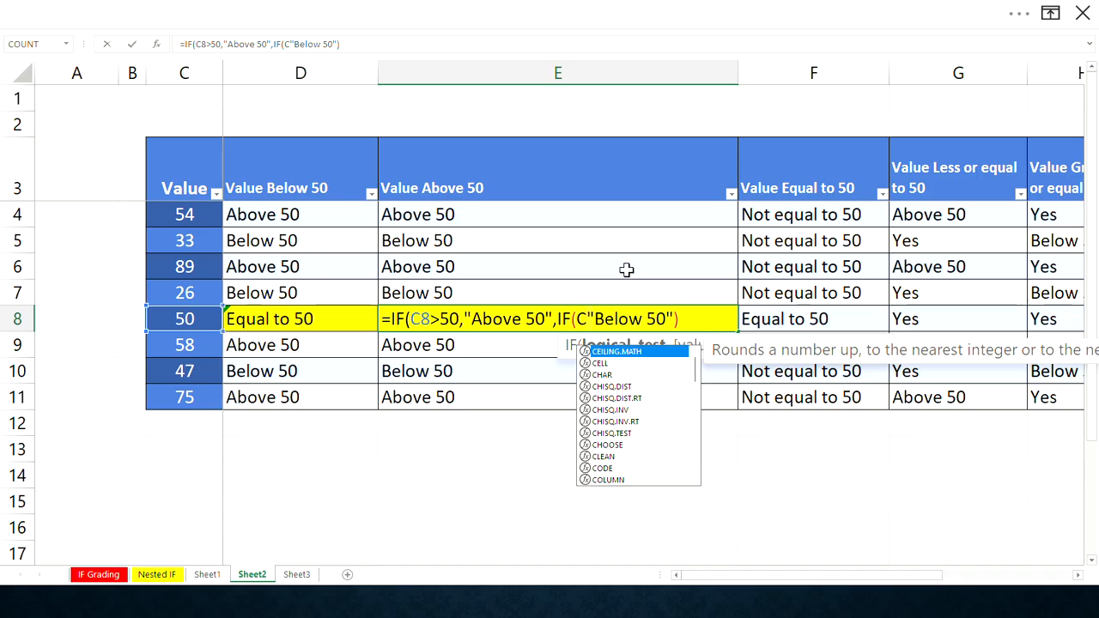
text(8)
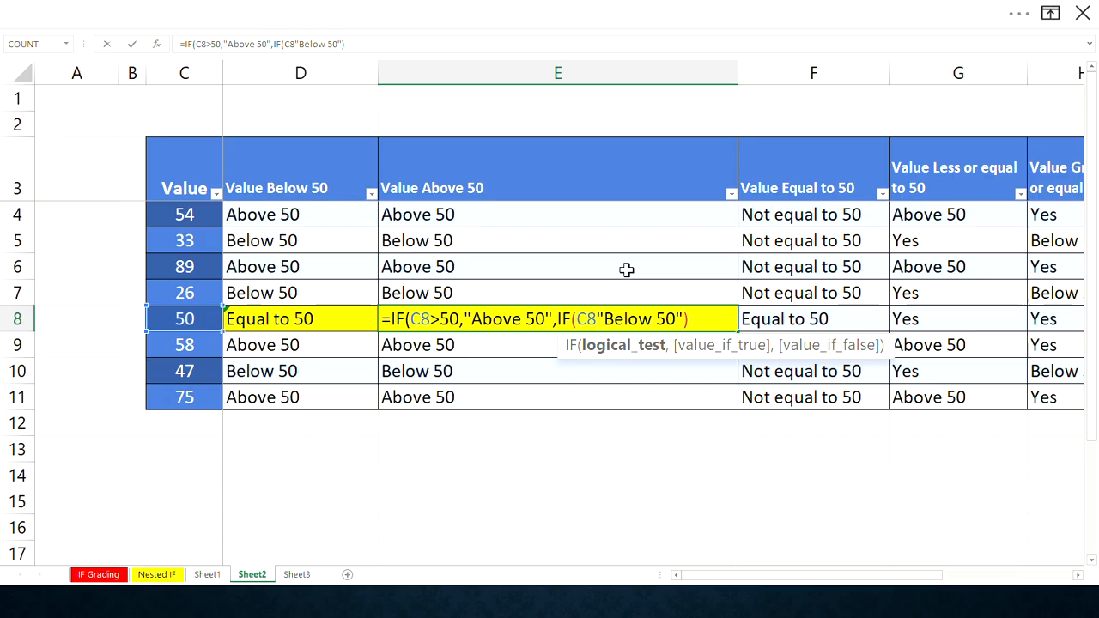
text(=)
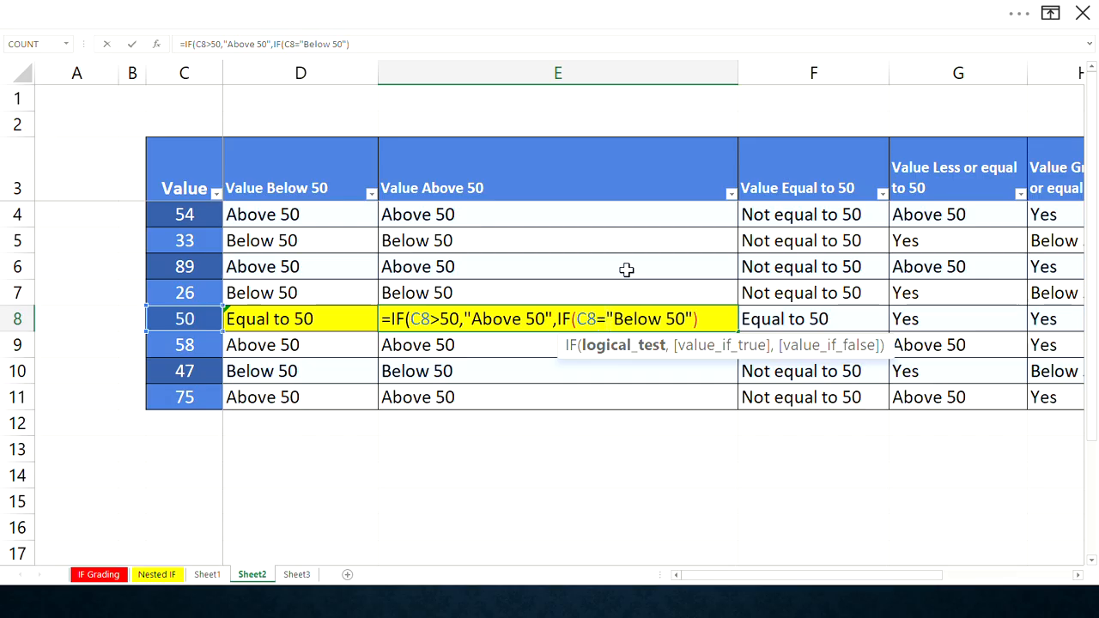
text(50,)
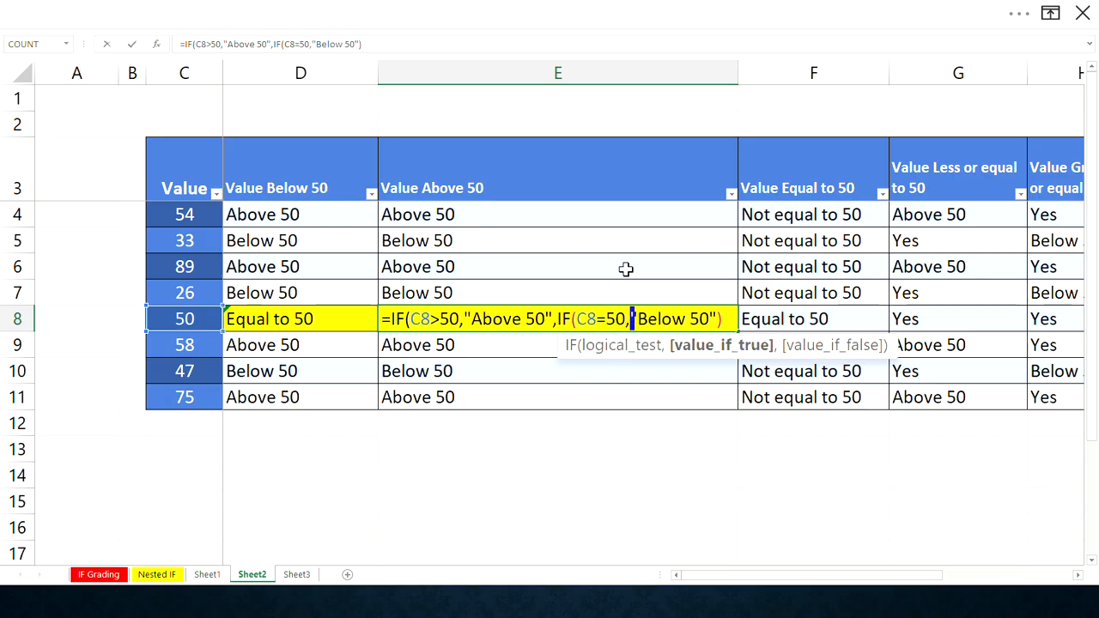
text("E)
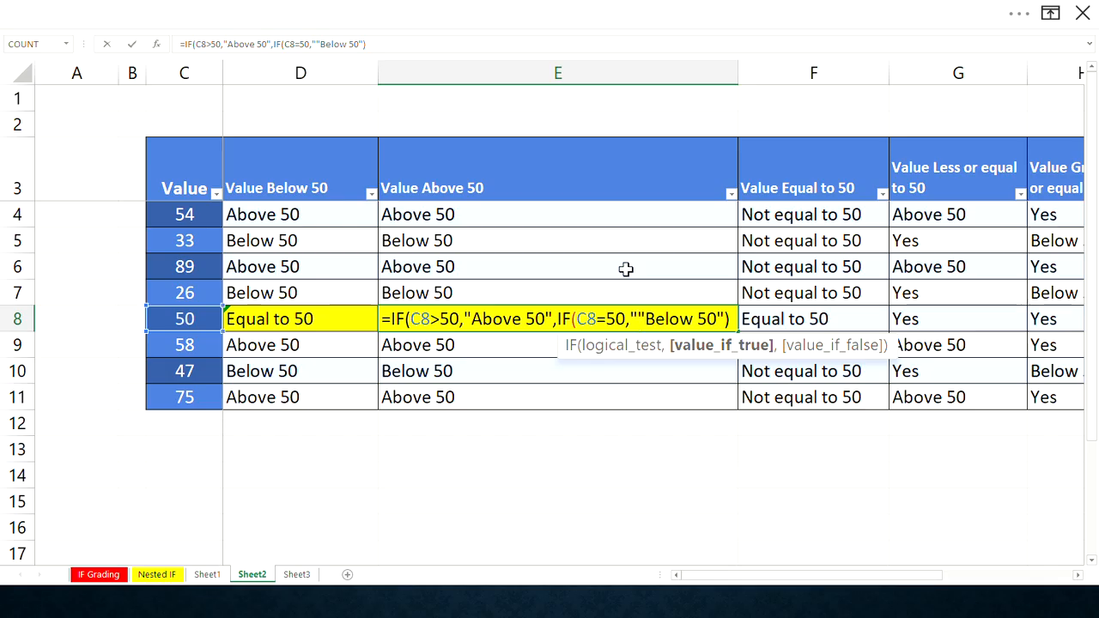
text(qual to )
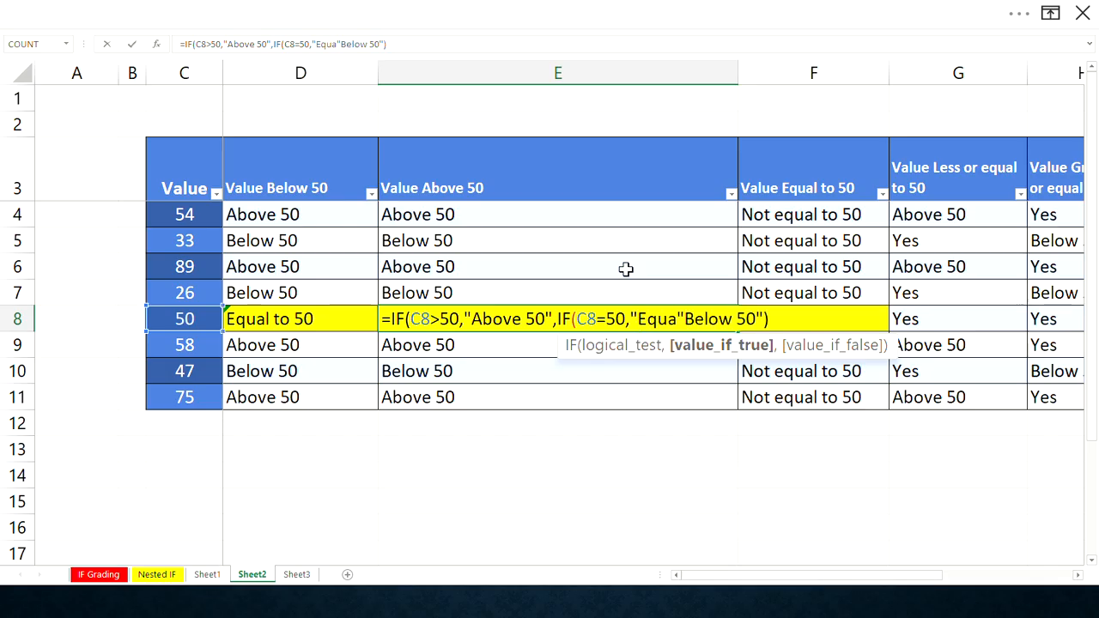
text(50")
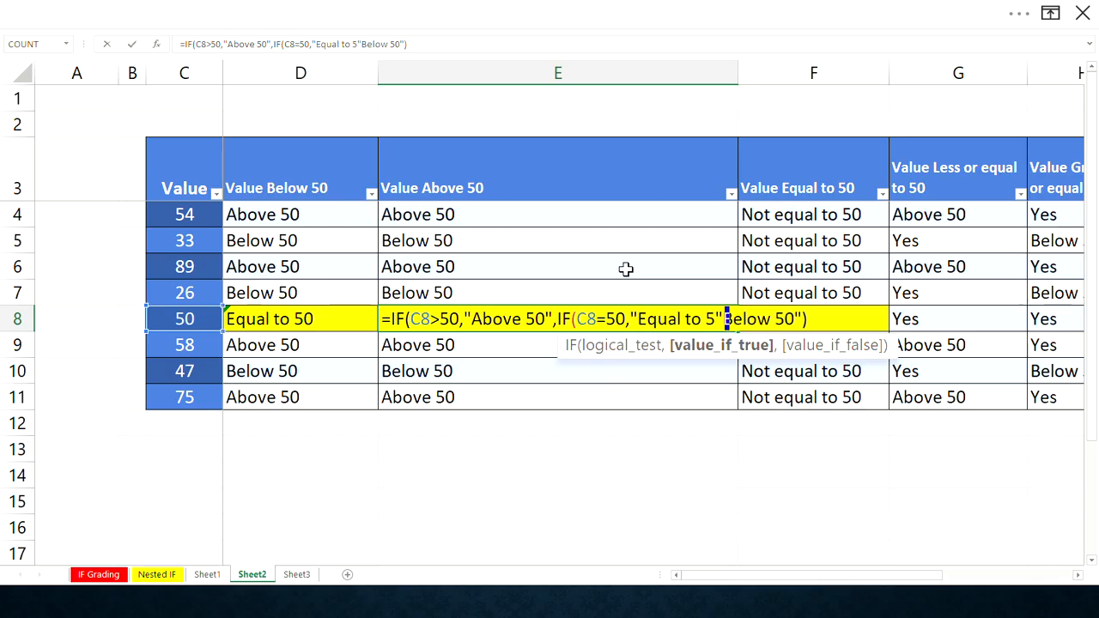
text(,)
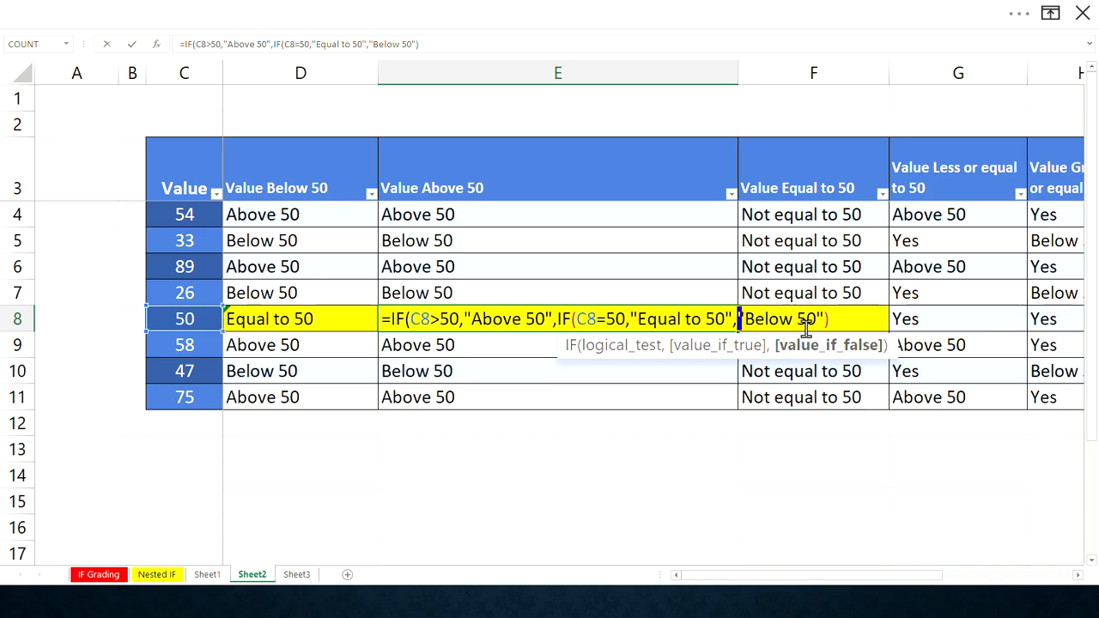
- Confirm the E8 formula, accepting the suggested closing-parenthesis correction, and autofit the width of column E
click(833, 319)
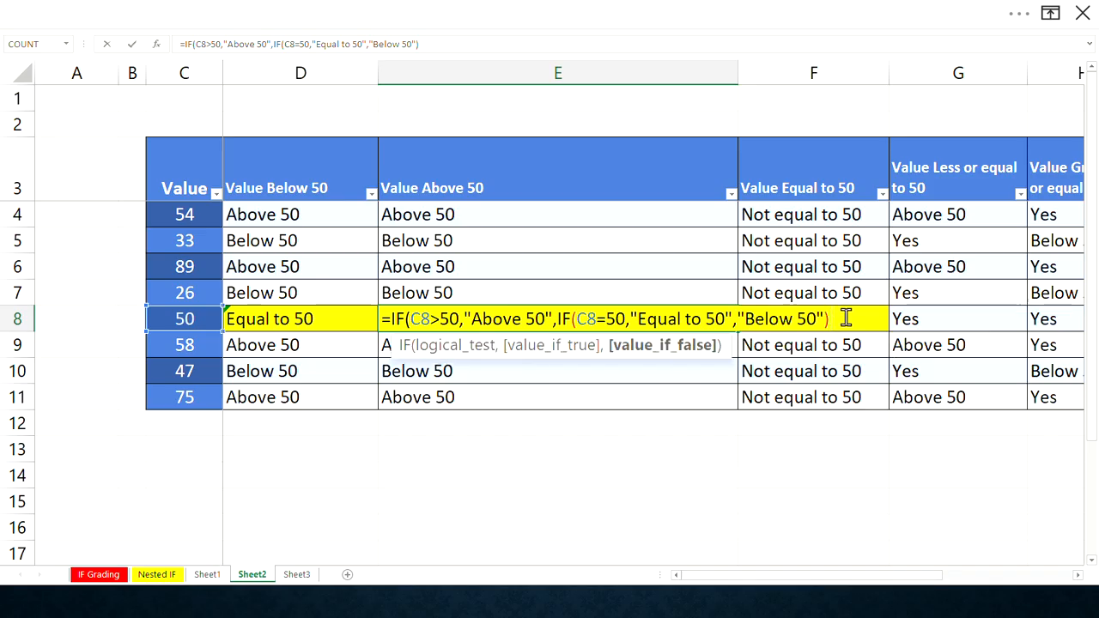
key(Return)
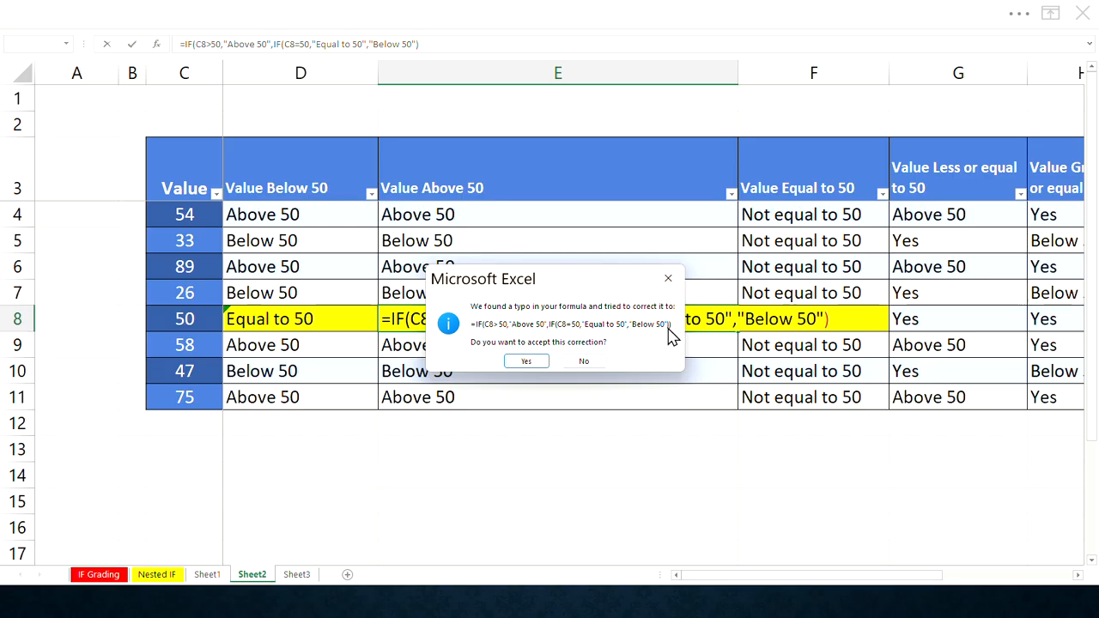
click(527, 362)
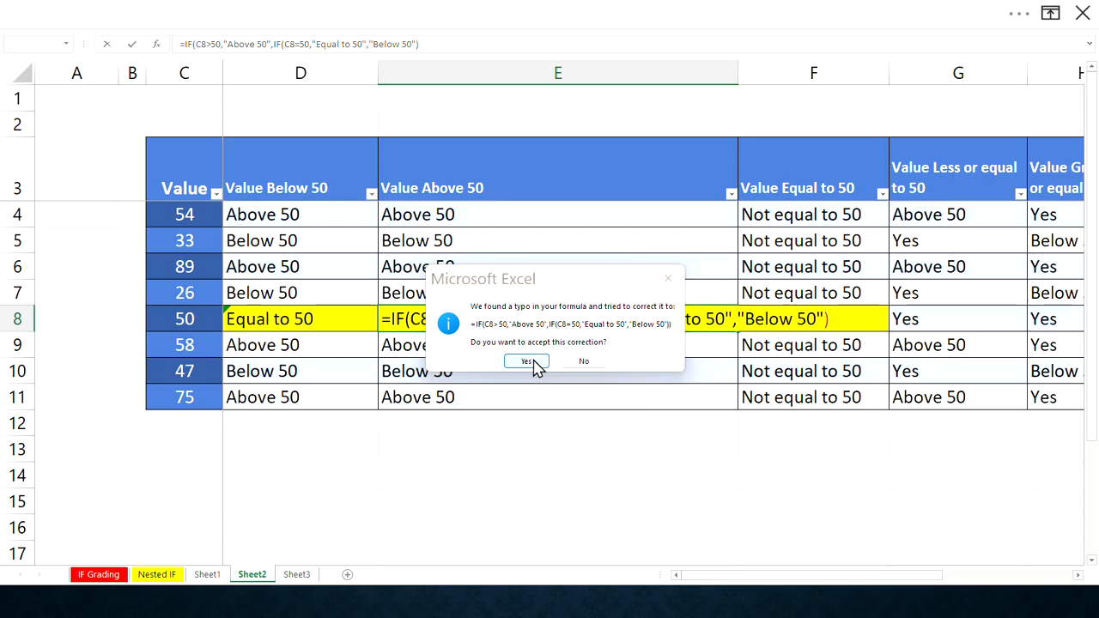
click(544, 322)
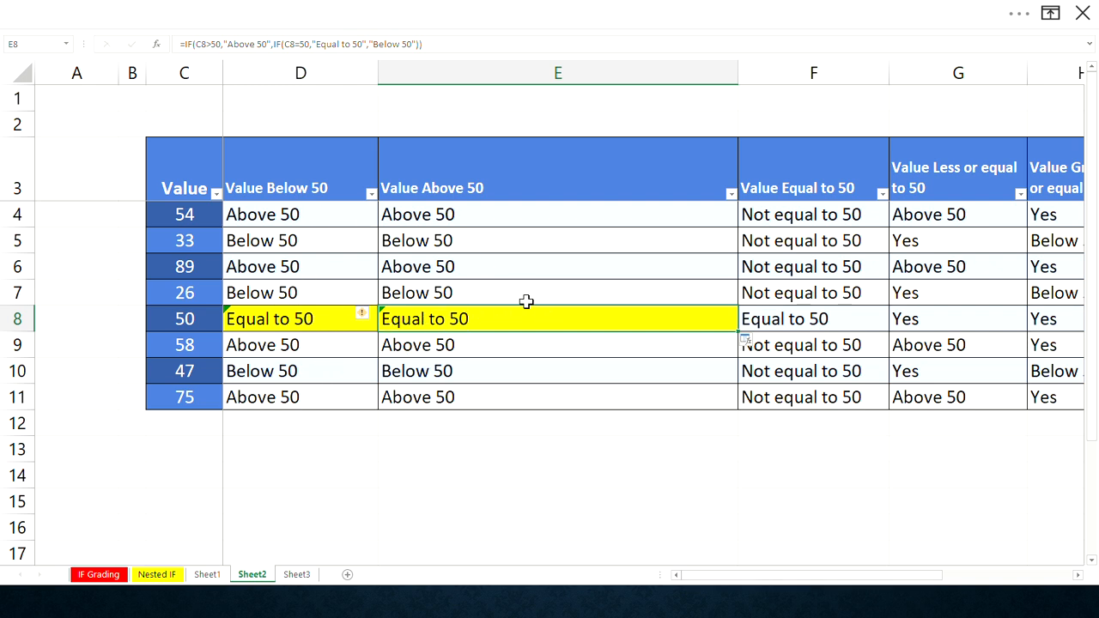
double_click(736, 79)
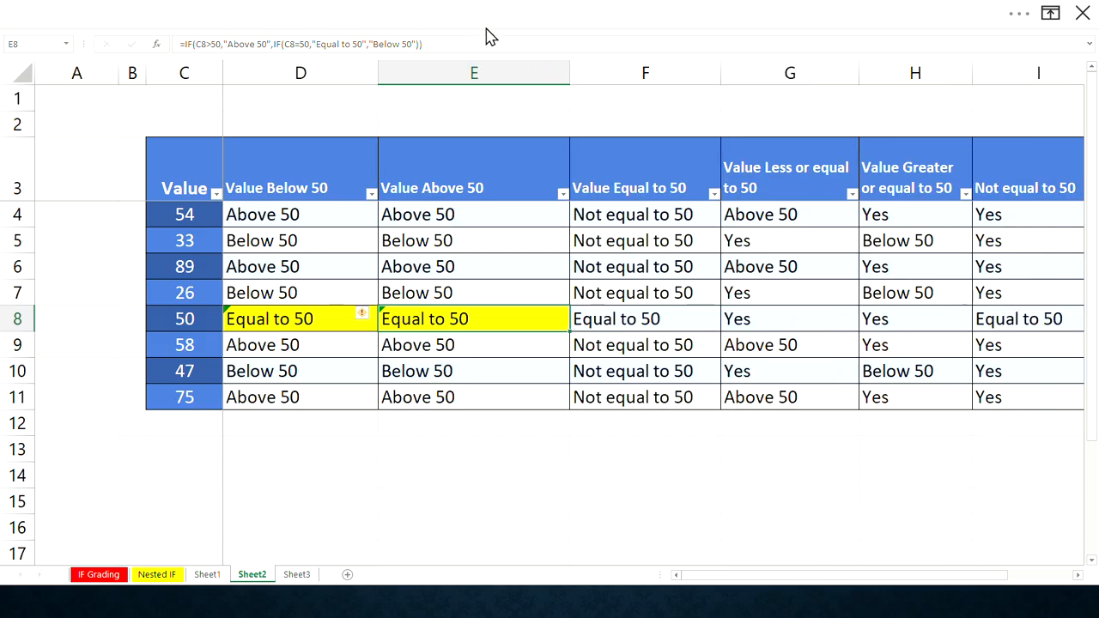